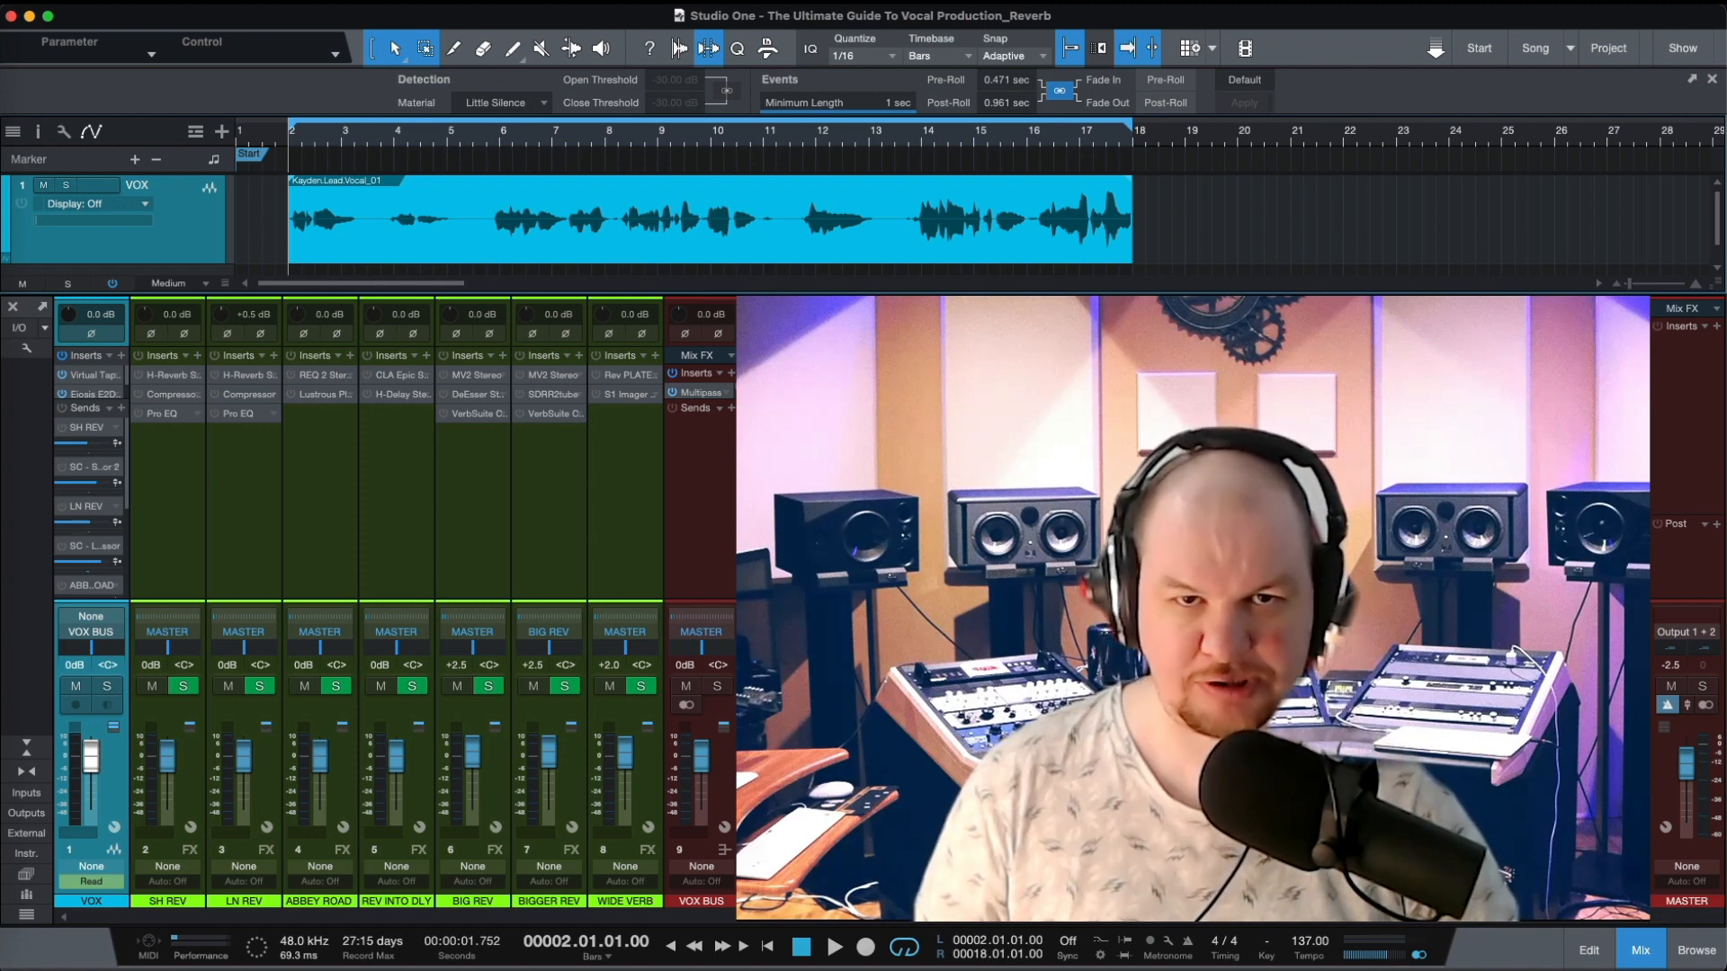
Audition the dry vocal, the short H-Reverb on SH REV, and the reverb through its sidechained Compressor
{"action": "key", "text": "space"}
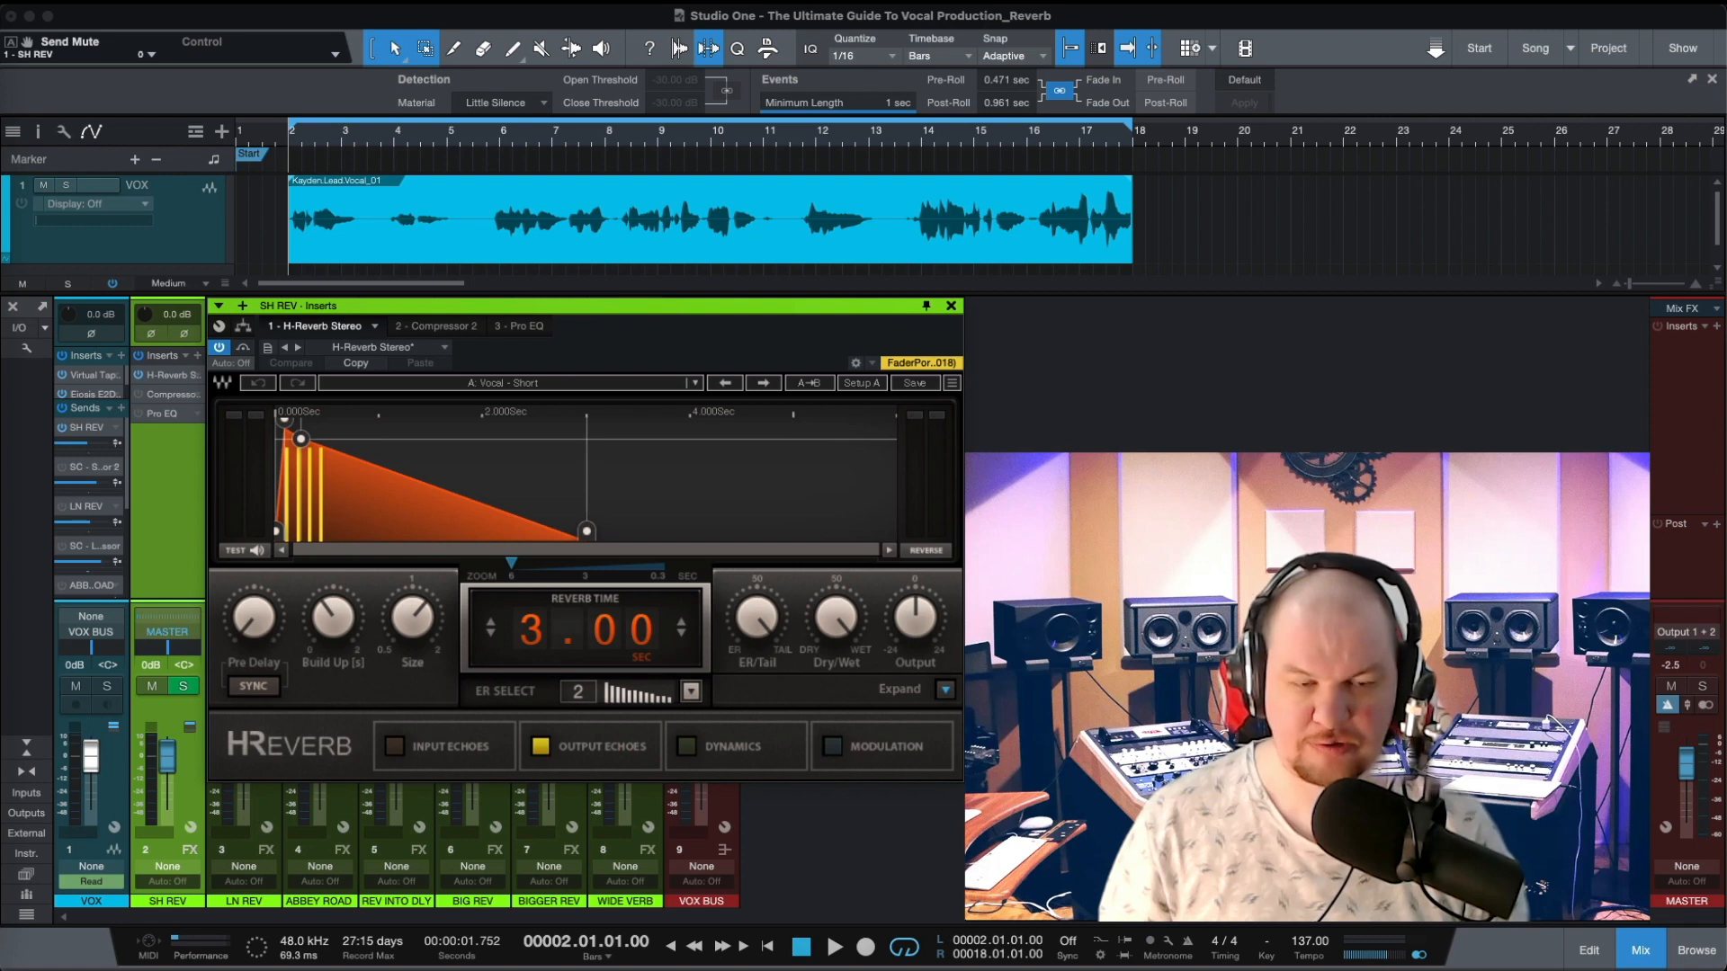
{"action": "key", "text": "space"}
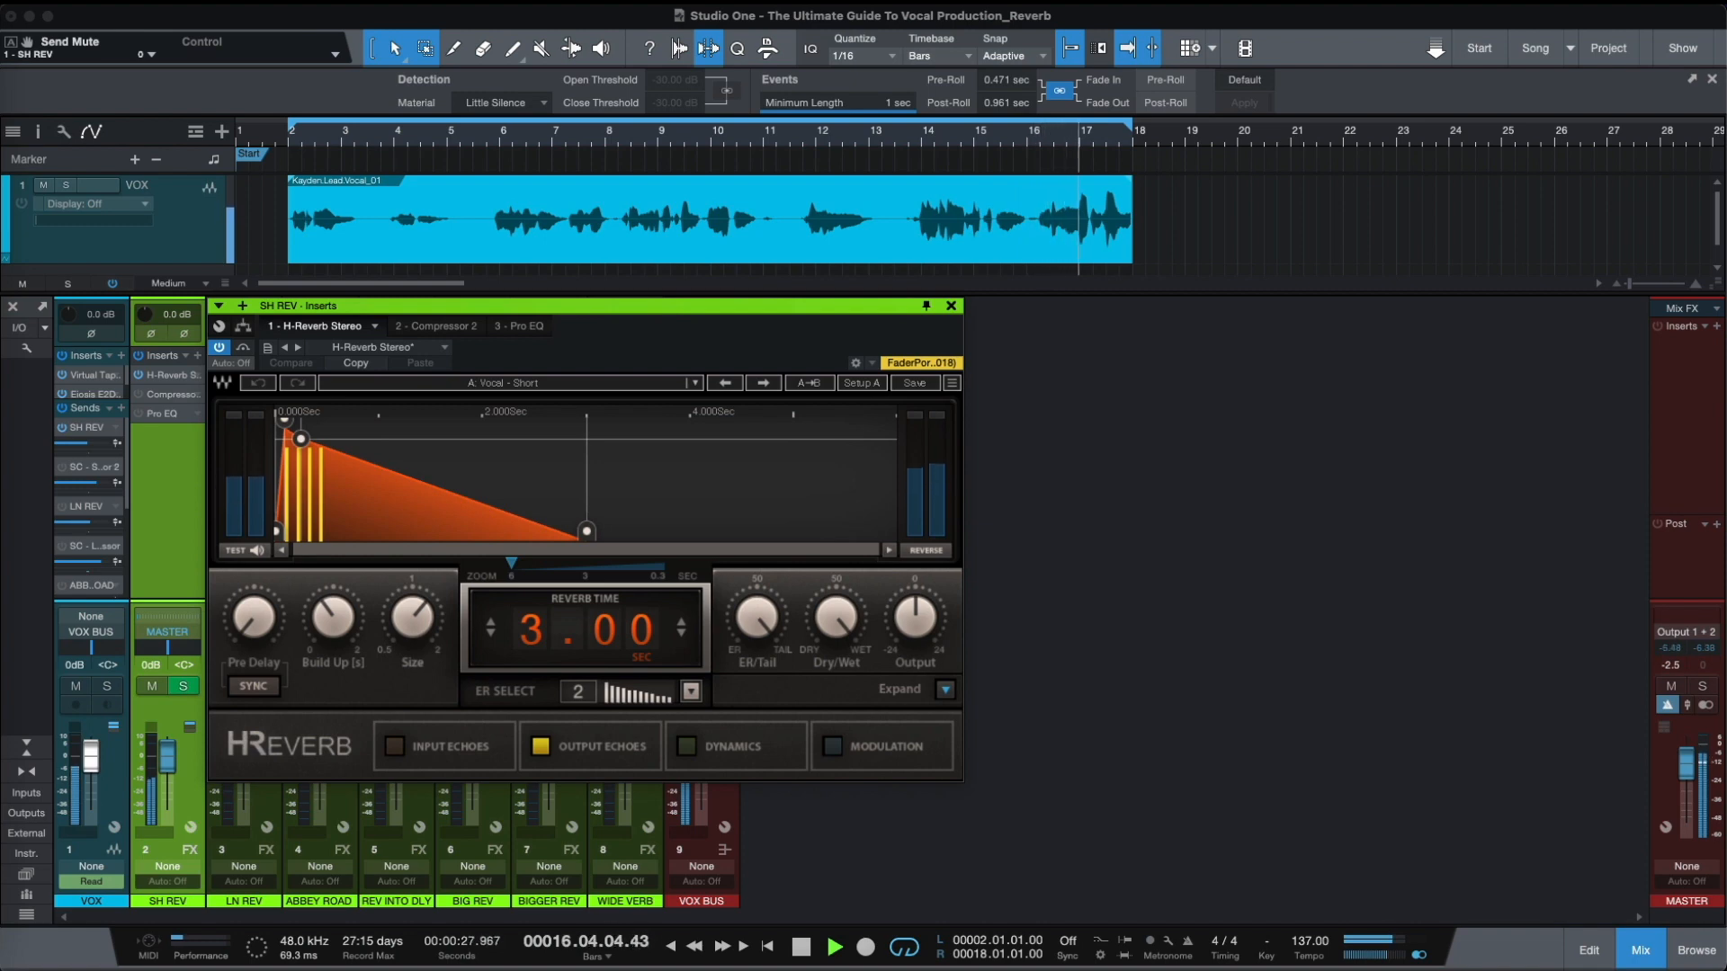
{"action": "key", "text": "space"}
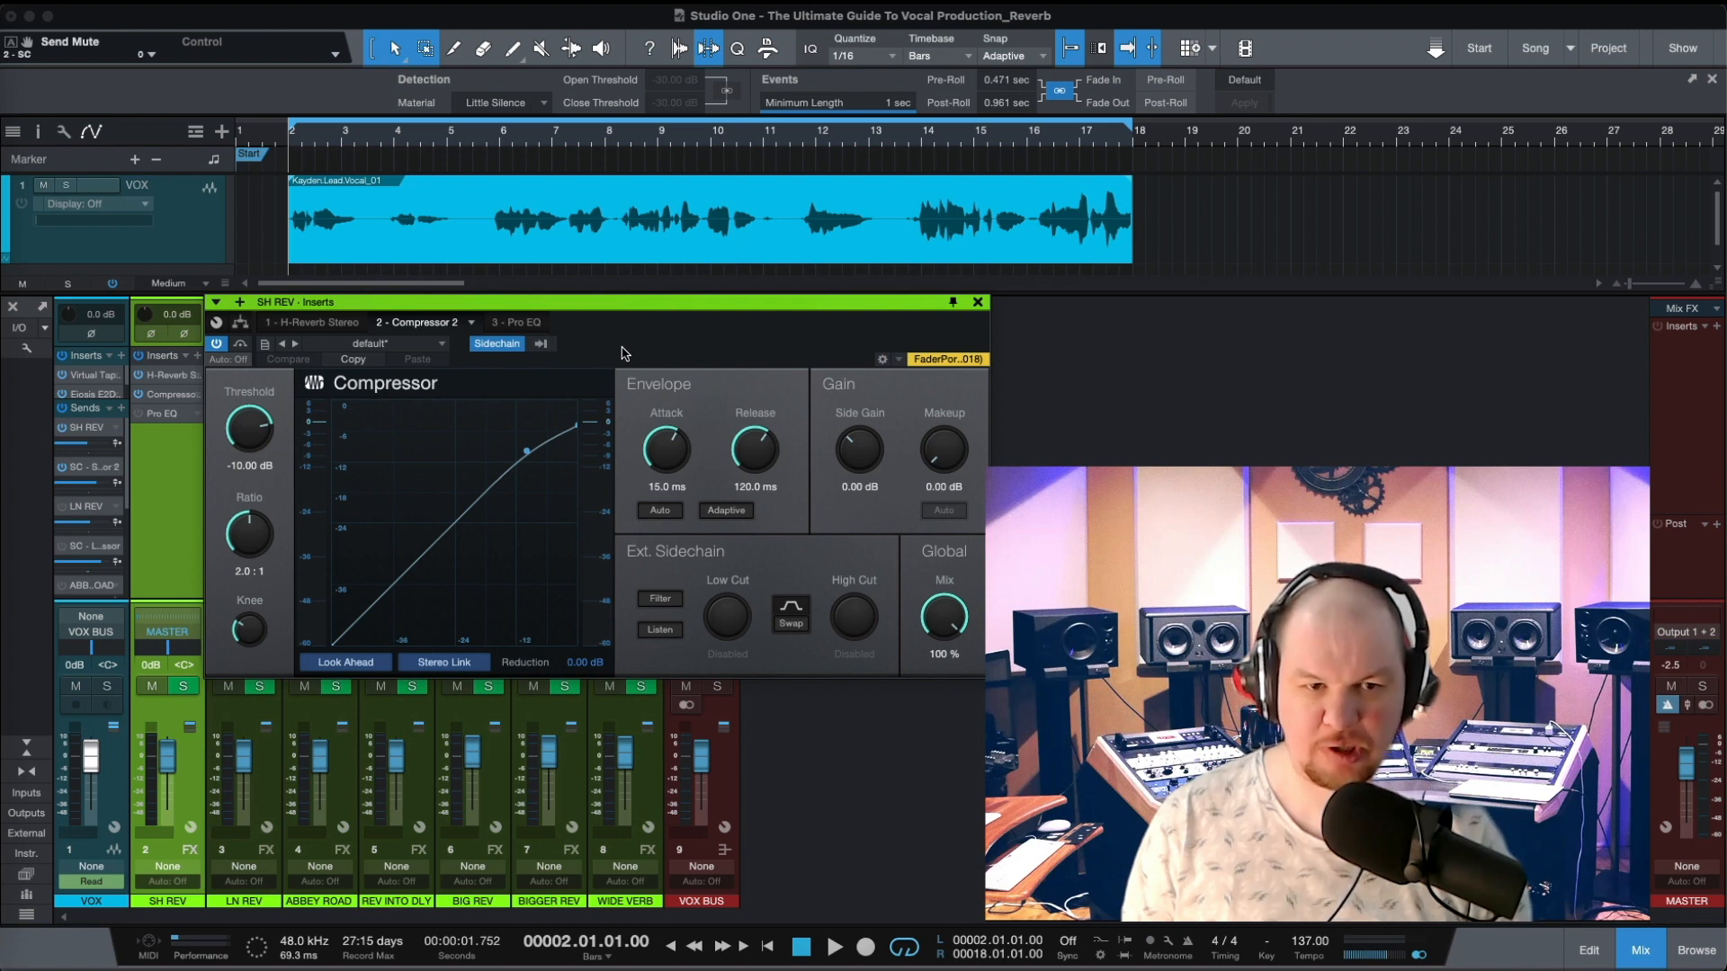
{"action": "key", "text": "space"}
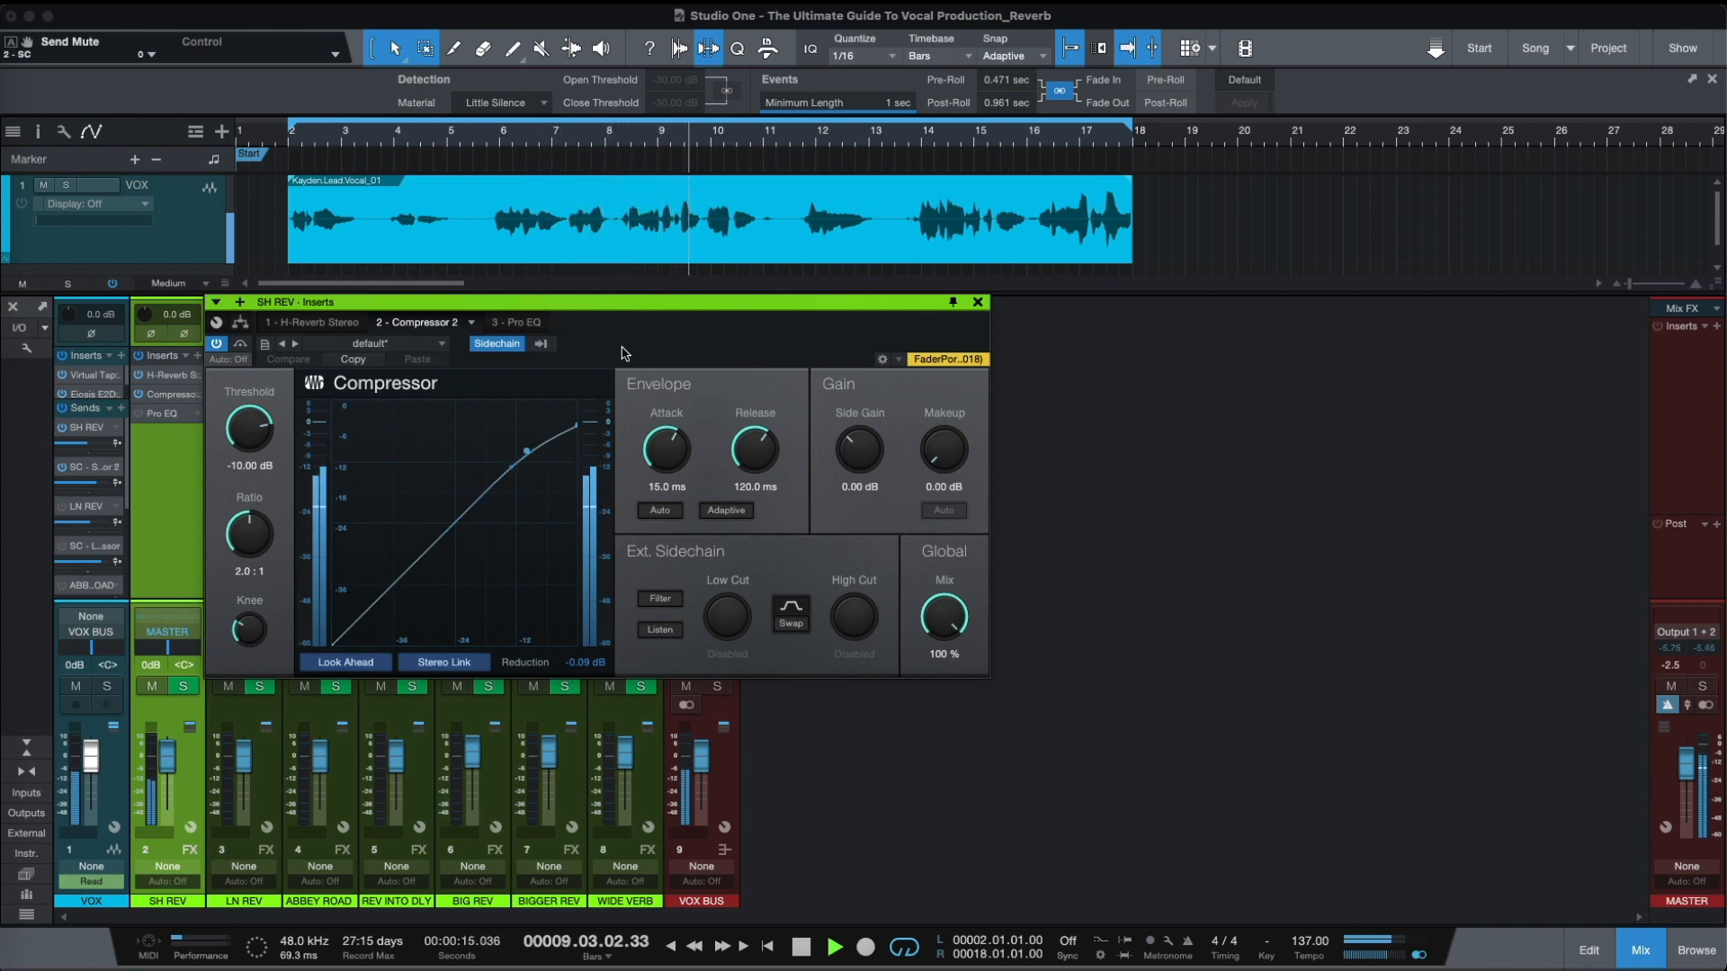
{"action": "key", "text": "space"}
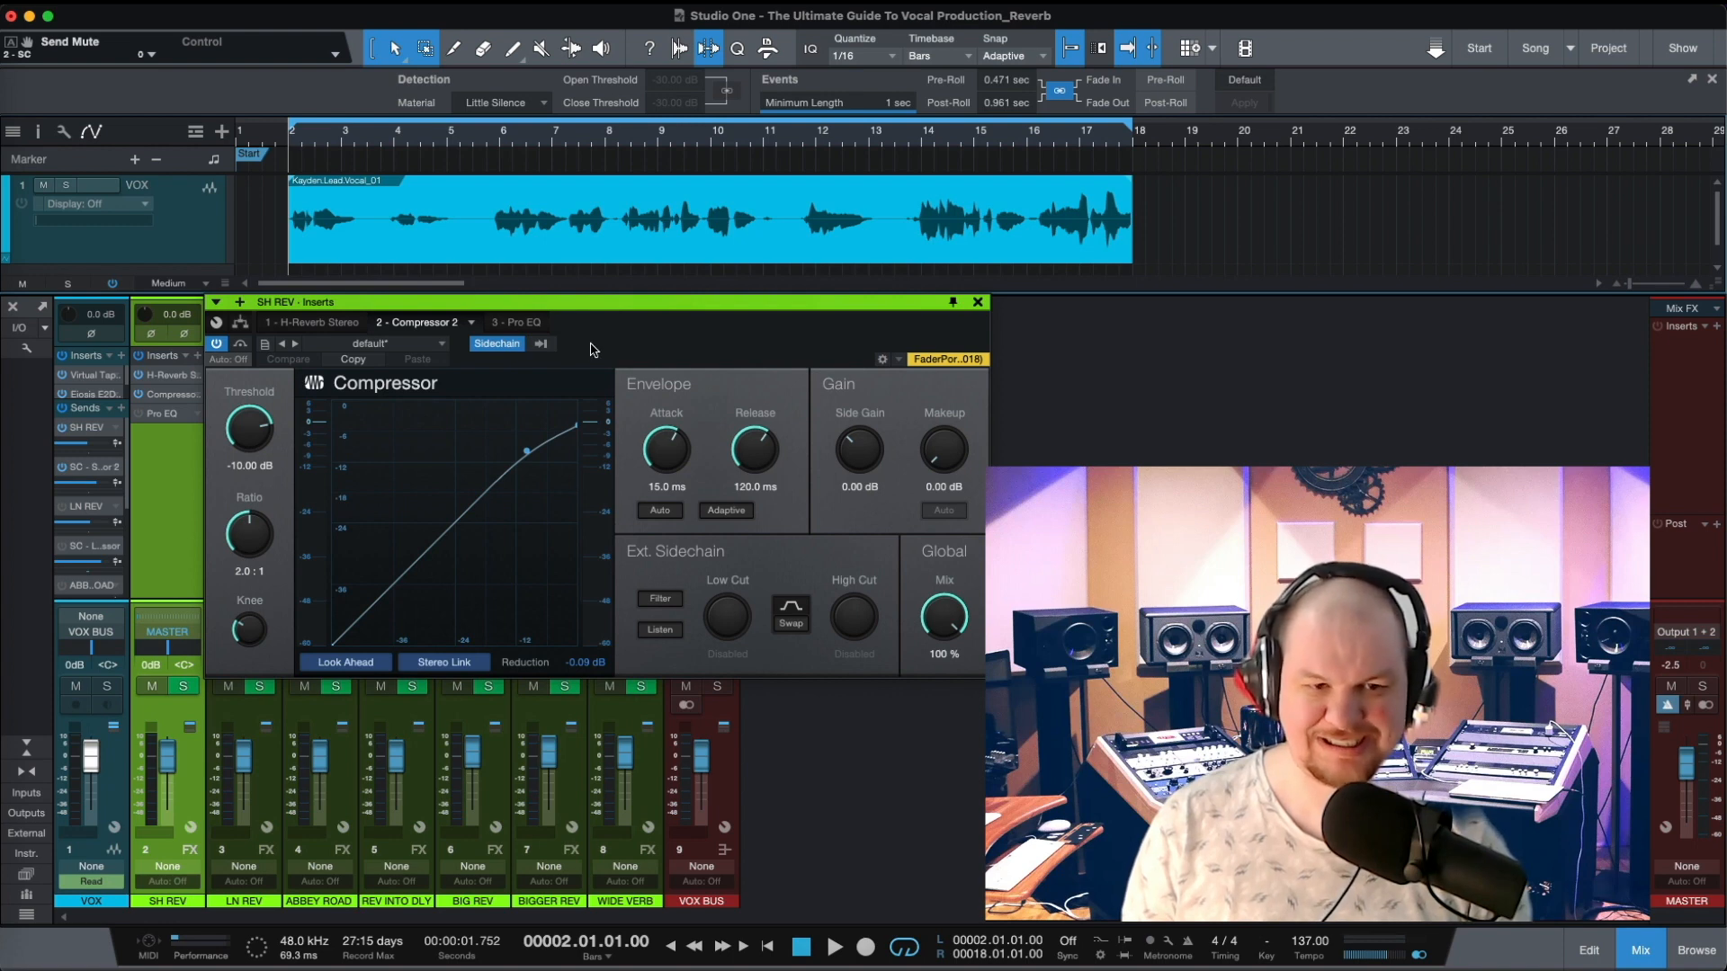
During playback, set the SH REV Compressor to -26.60 dB threshold, 3.4:1 ratio, 1.42 ms attack and 107.2 ms release
{"action": "key", "text": "space"}
{"action": "mouse_move", "coordinate": [249, 426]}
{"action": "left_mouse_down"}
{"action": "mouse_move", "coordinate": [245, 442]}
{"action": "mouse_move", "coordinate": [246, 421]}
{"action": "left_mouse_up"}
{"action": "left_click_drag", "start_coordinate": [249, 535], "coordinate": [251, 474]}
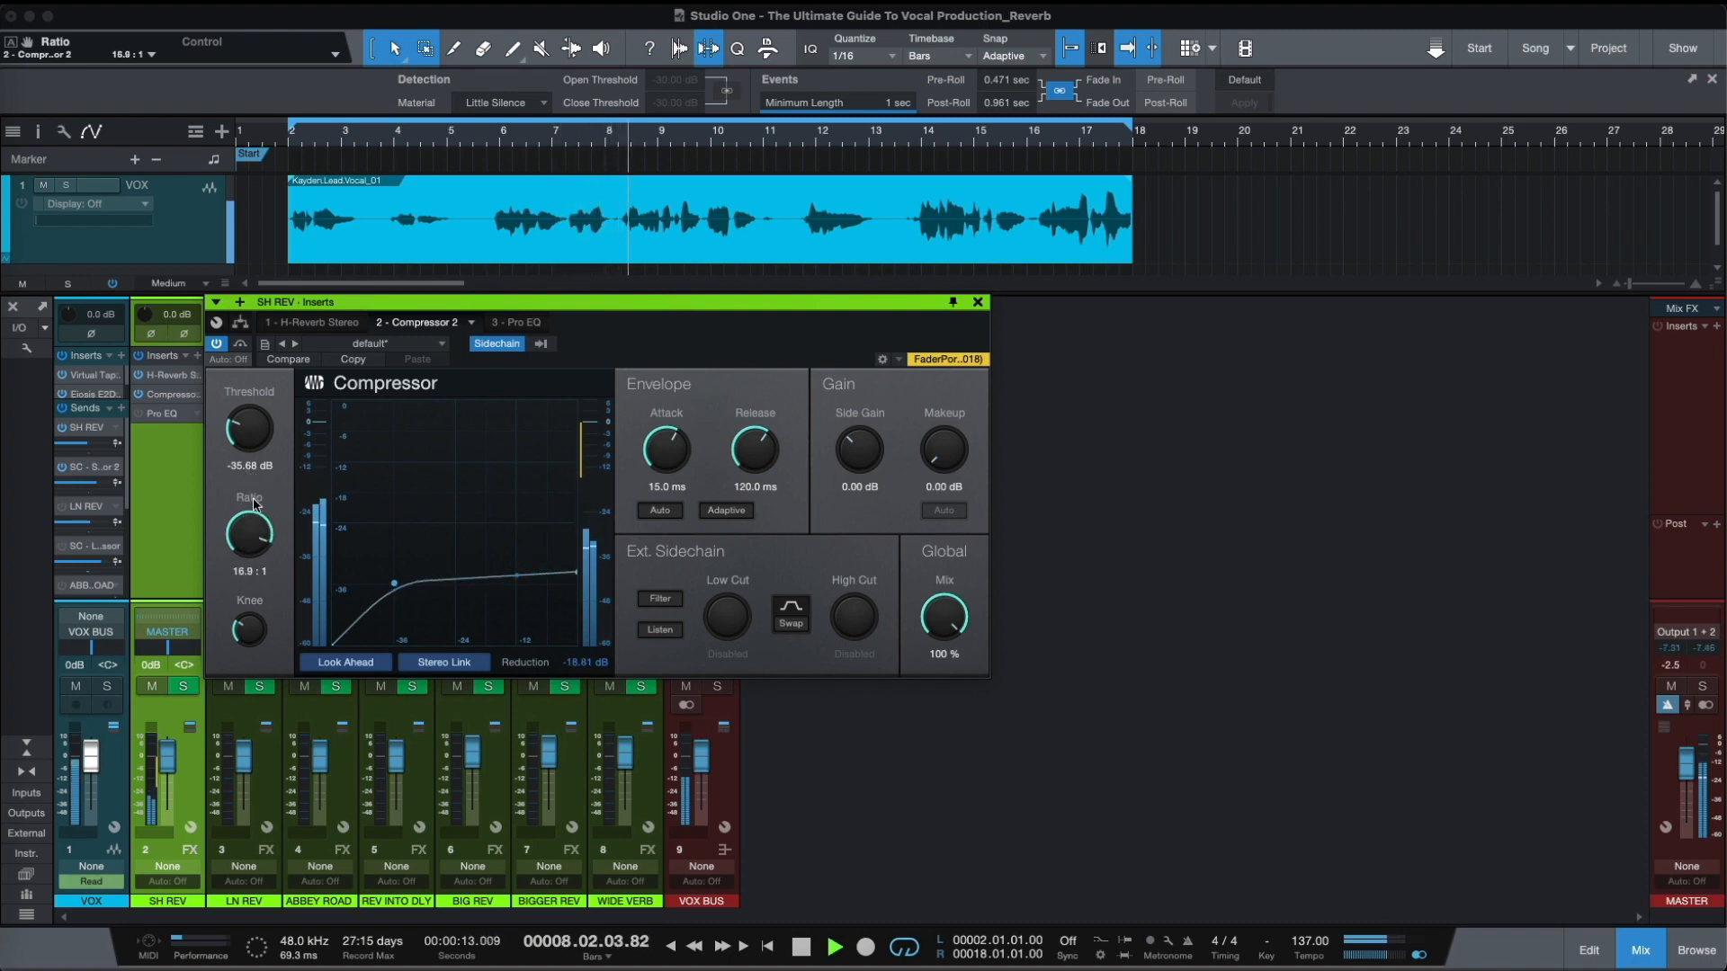
{"action": "left_click_drag", "start_coordinate": [240, 536], "coordinate": [244, 559]}
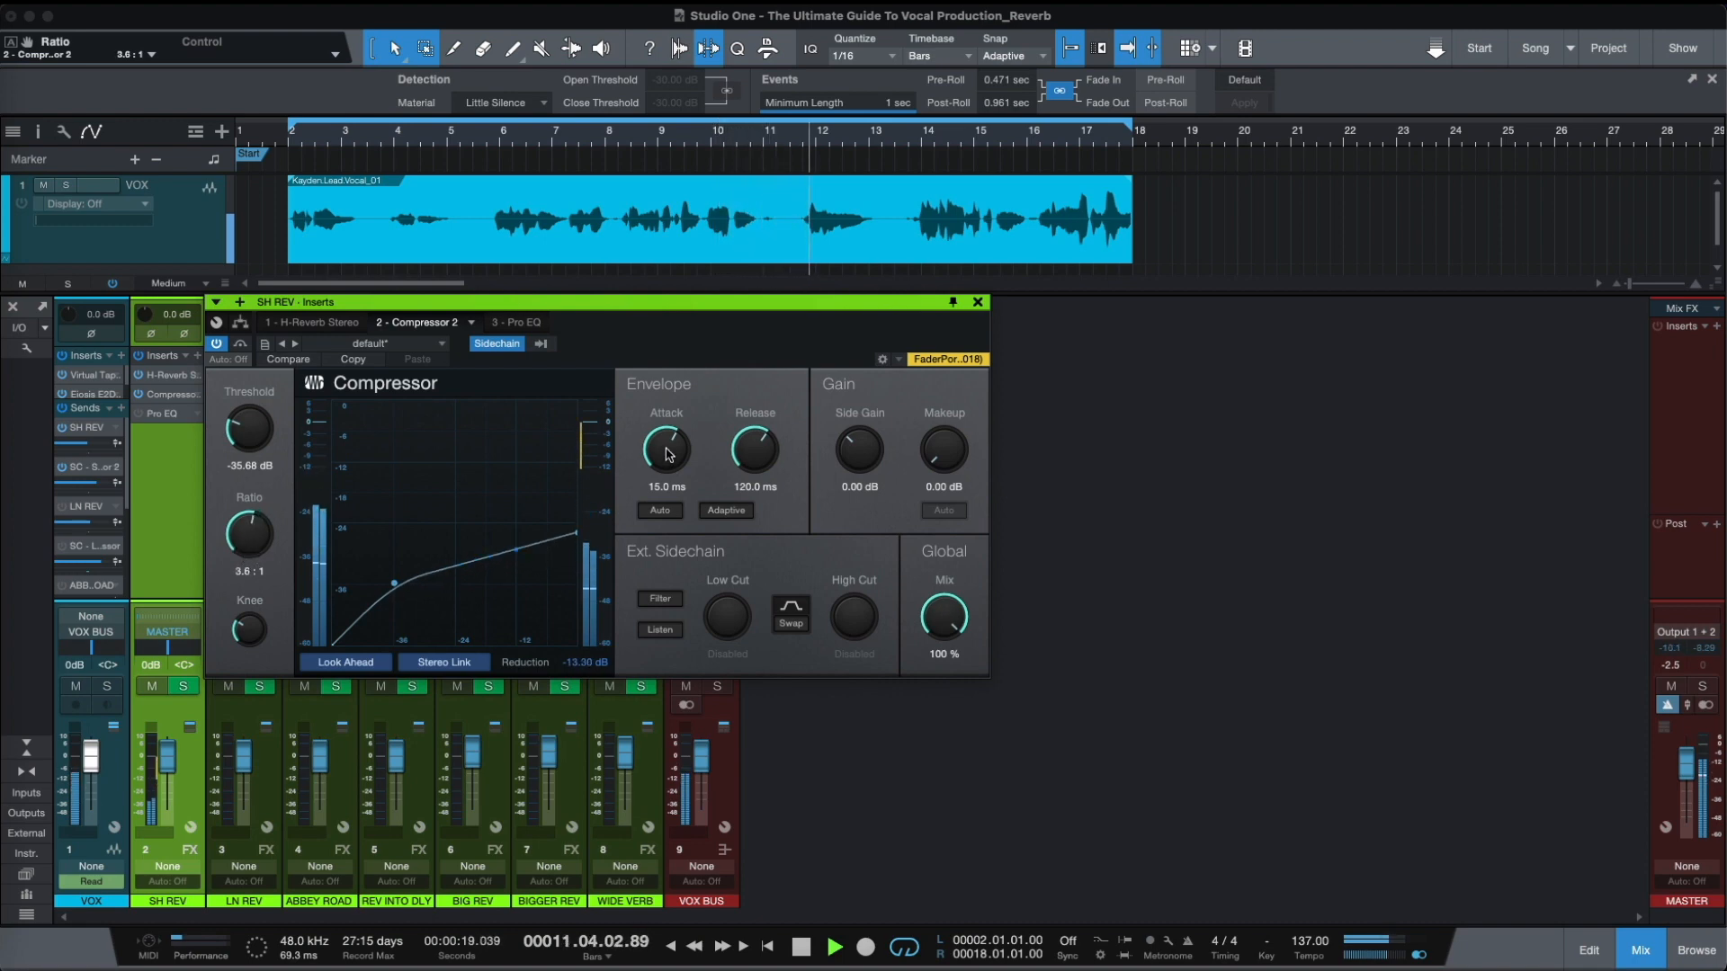
{"action": "left_click_drag", "start_coordinate": [665, 449], "coordinate": [671, 486]}
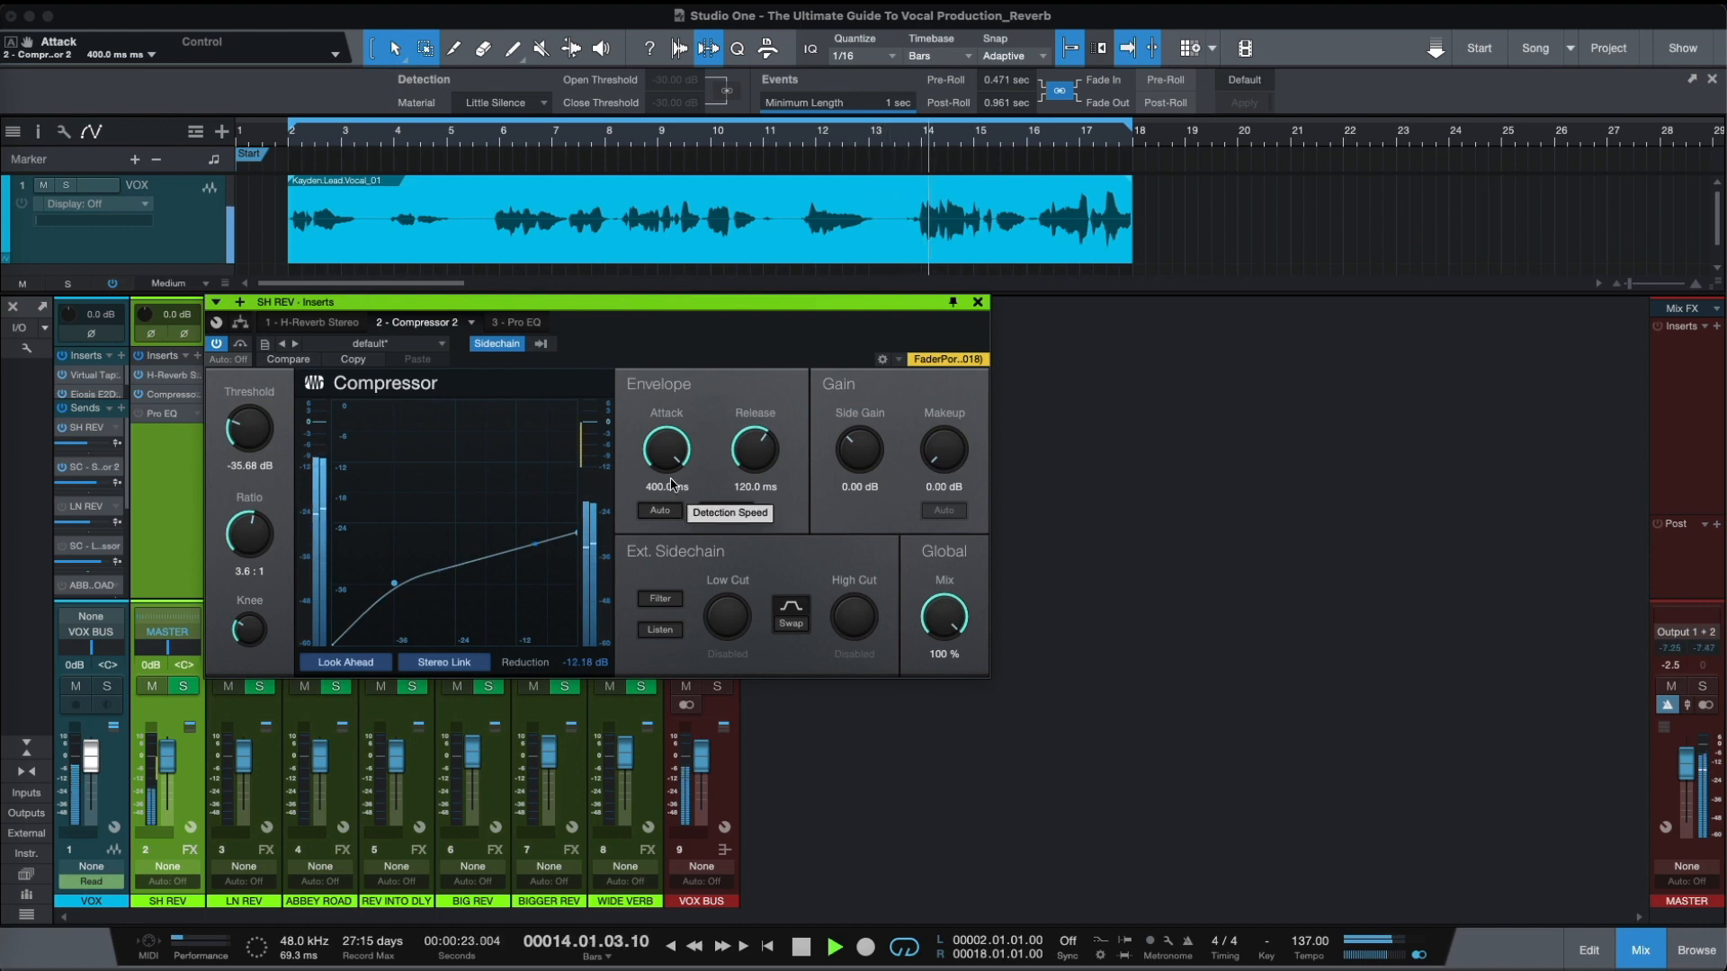
{"action": "left_click_drag", "start_coordinate": [671, 485], "coordinate": [768, 509]}
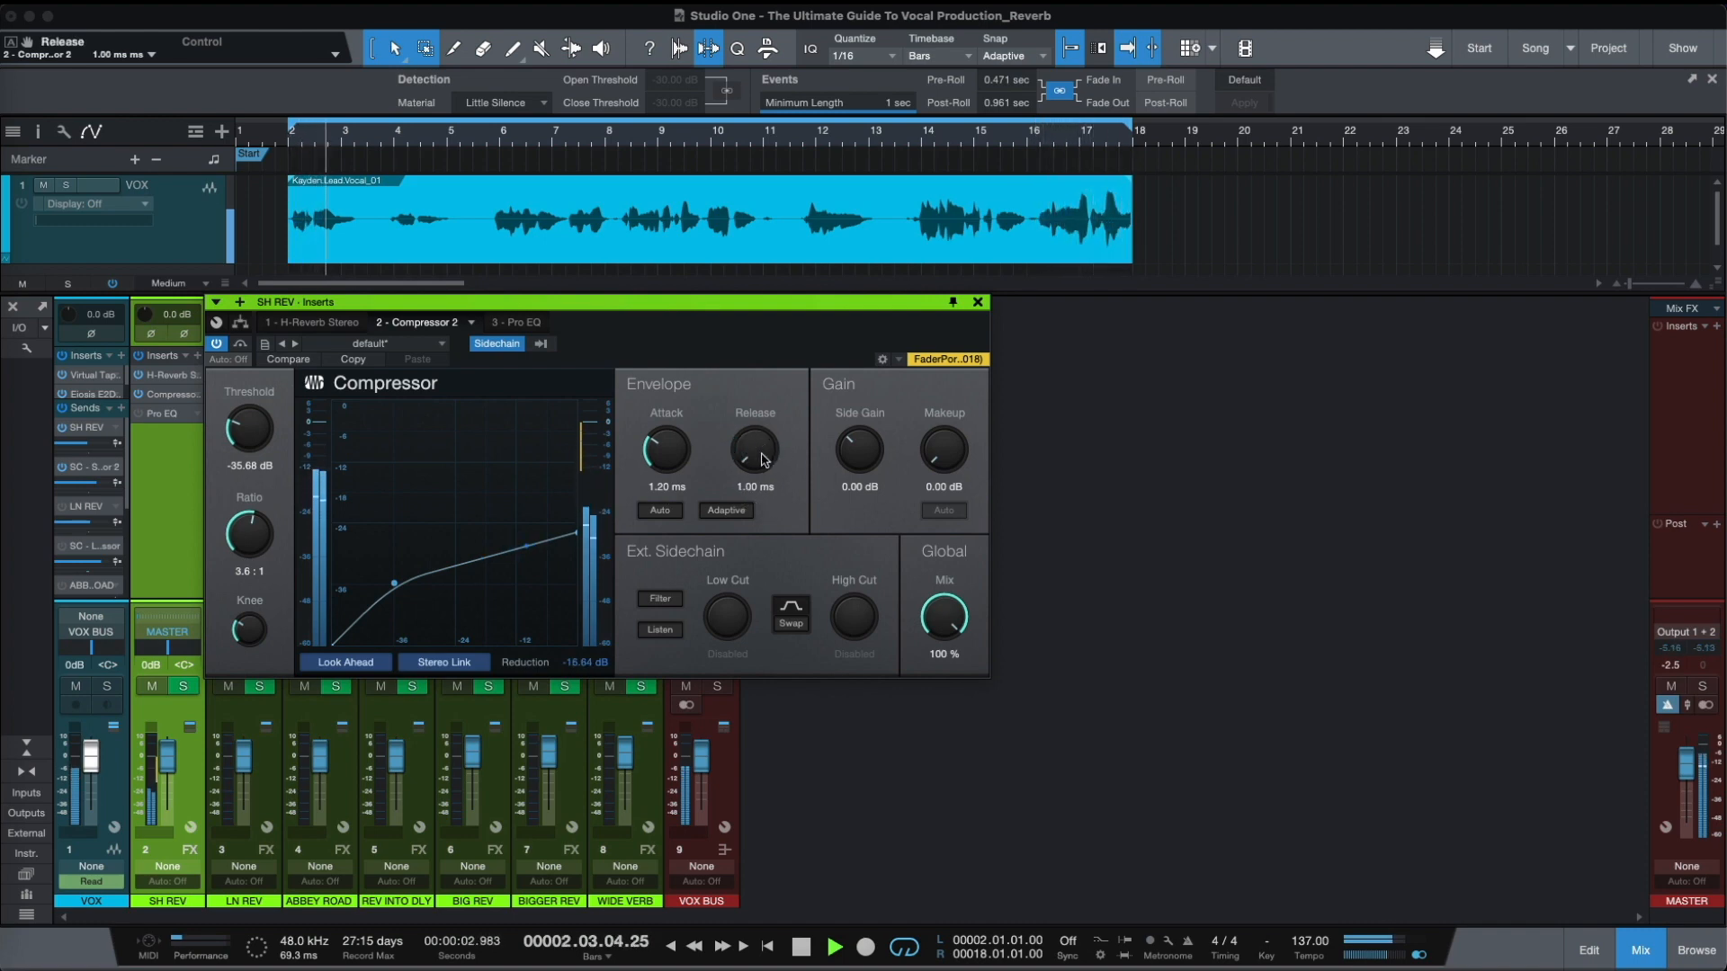
{"action": "mouse_move", "coordinate": [772, 486]}
{"action": "left_mouse_down"}
{"action": "mouse_move", "coordinate": [783, 439]}
{"action": "mouse_move", "coordinate": [756, 463]}
{"action": "left_mouse_up"}
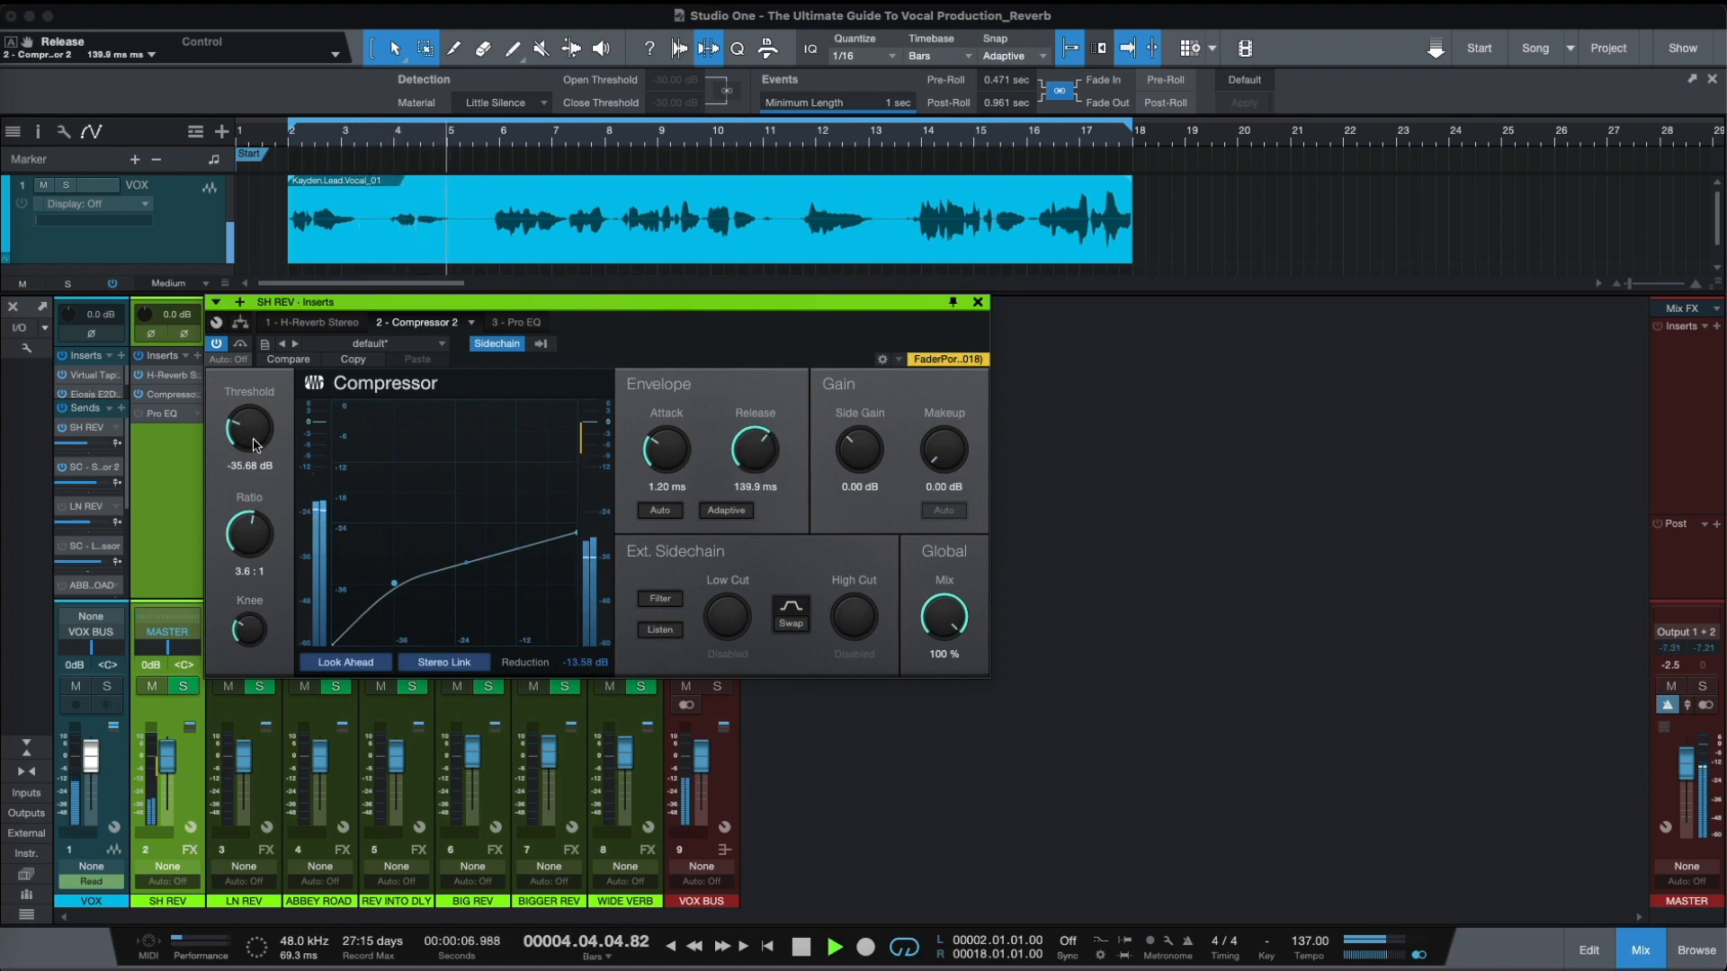
{"action": "left_click_drag", "start_coordinate": [255, 445], "coordinate": [266, 408]}
{"action": "left_click_drag", "start_coordinate": [241, 516], "coordinate": [241, 515]}
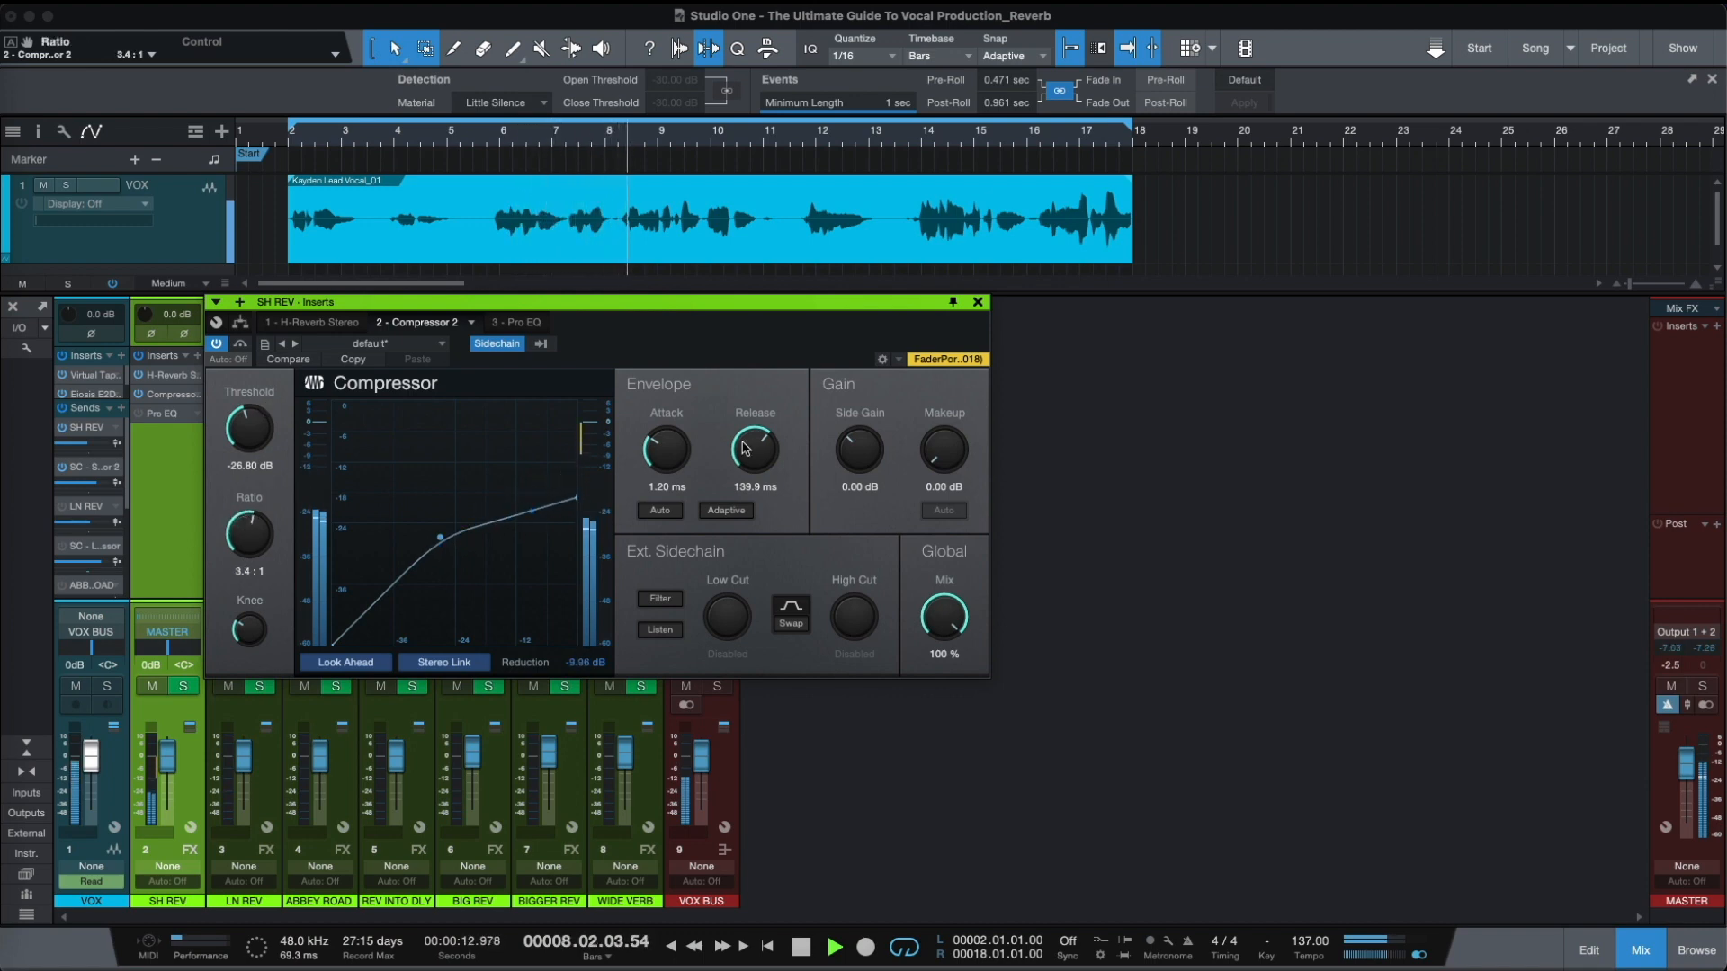
{"action": "mouse_move", "coordinate": [745, 448]}
{"action": "left_mouse_down"}
{"action": "mouse_move", "coordinate": [662, 451]}
{"action": "mouse_move", "coordinate": [760, 448]}
{"action": "left_mouse_up"}
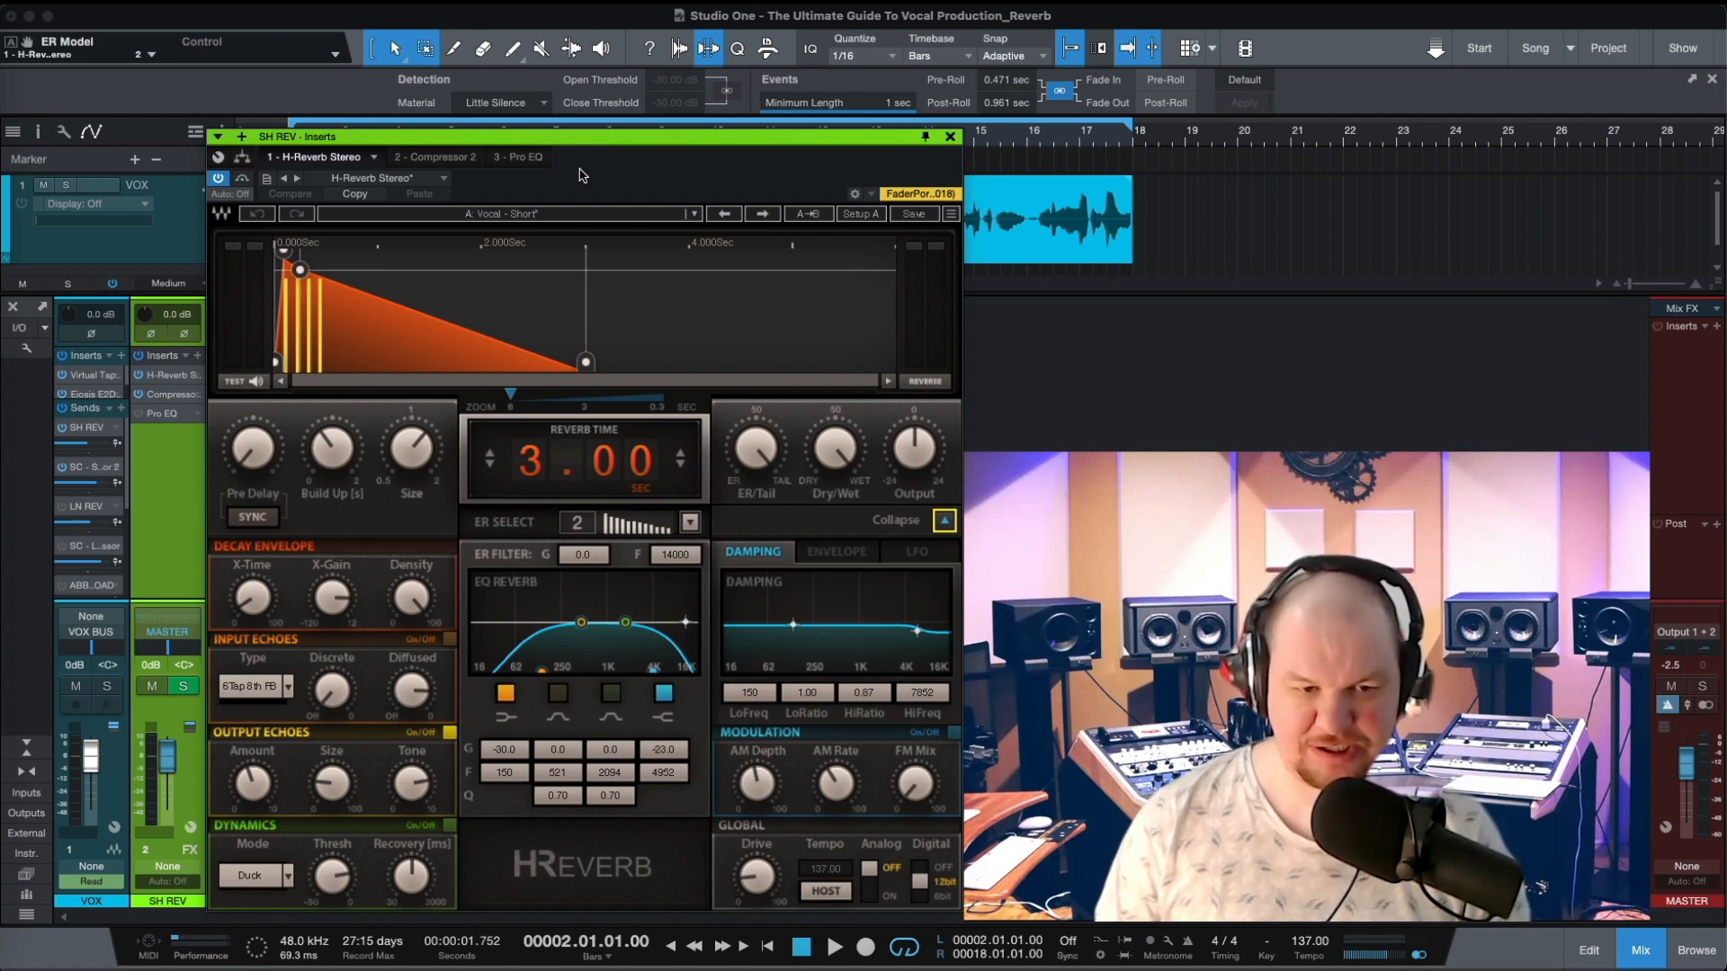
Collapse the extended controls of the SH REV H-Reverb and enable the external sidechain filter on the SH REV Compressor
{"action": "left_click", "coordinate": [943, 521]}
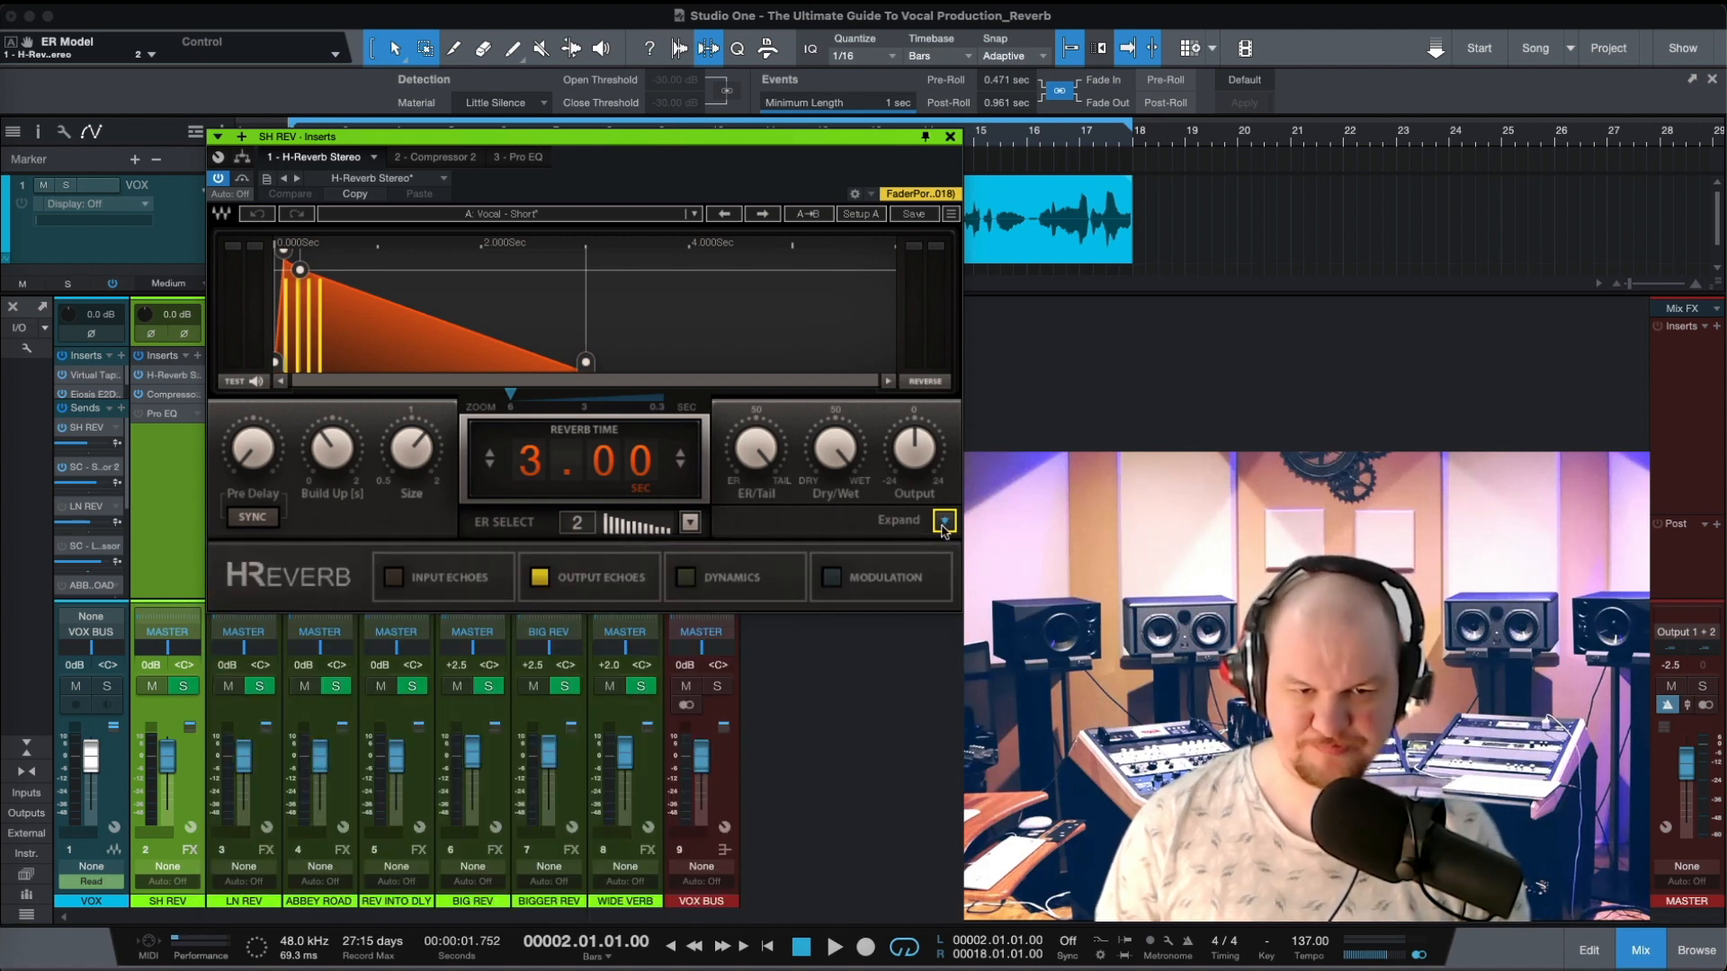
{"action": "left_click", "coordinate": [943, 521]}
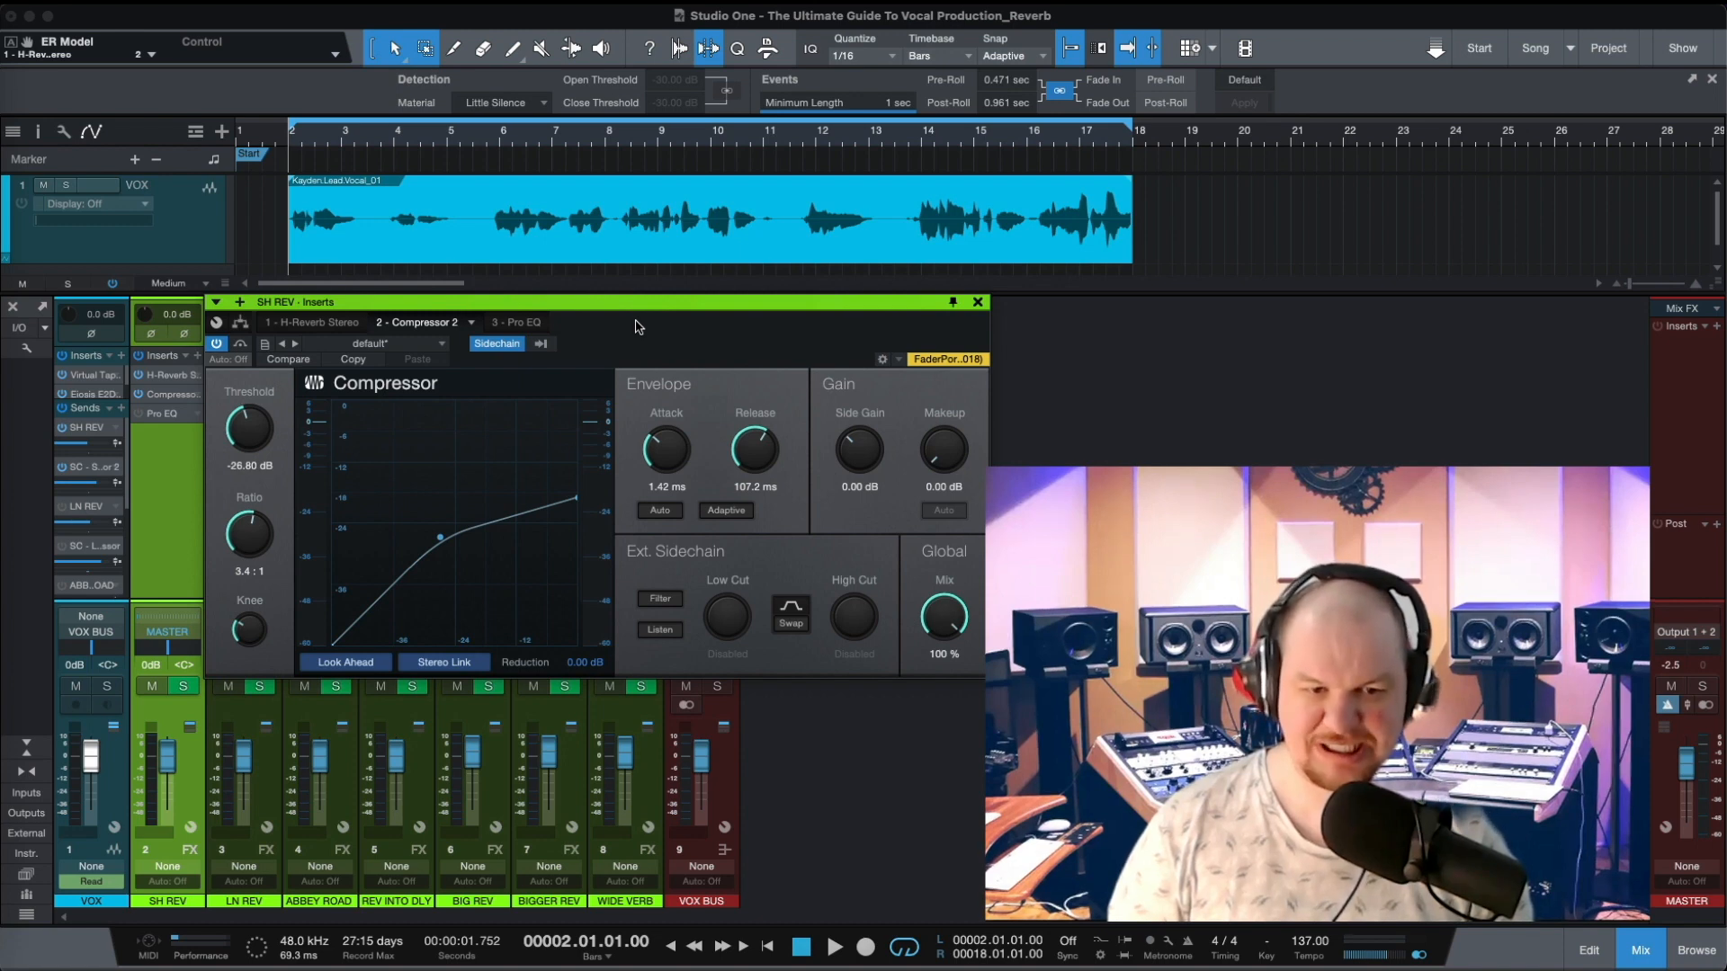
{"action": "left_click", "coordinate": [662, 603]}
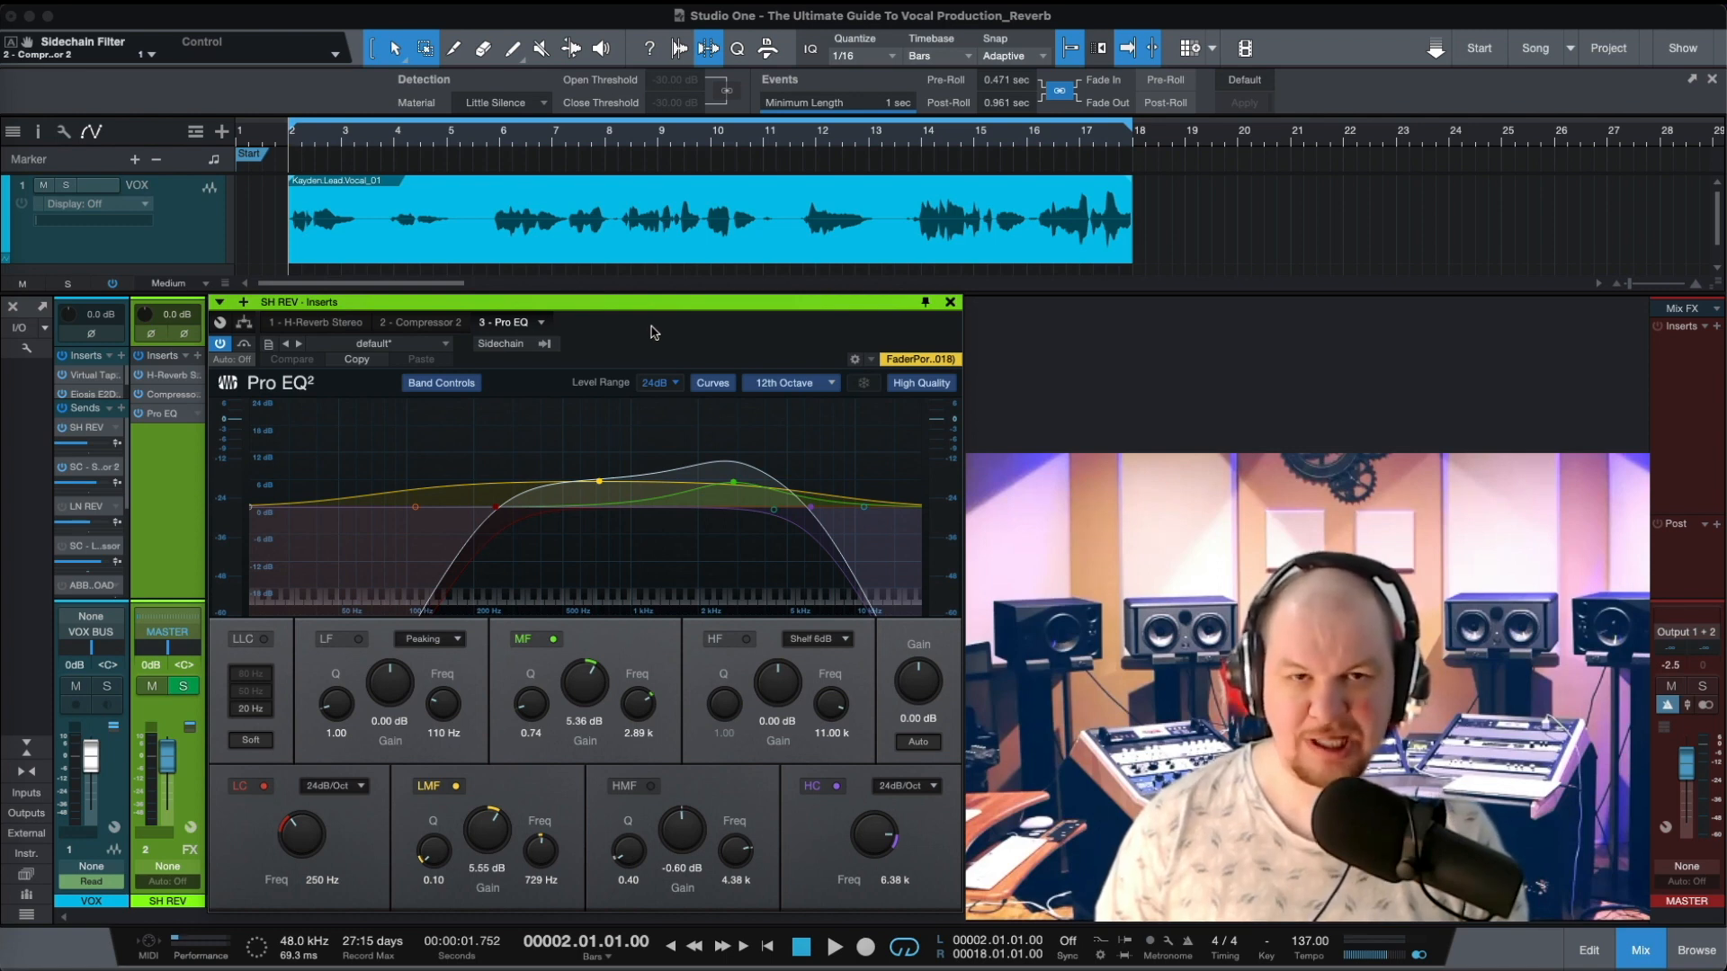
In the SH REV Pro EQ, set MF to -5.95 dB at 2.92 kHz and LMF to -5.36 dB at 638 Hz, auditioning before and after
{"action": "key", "text": "space"}
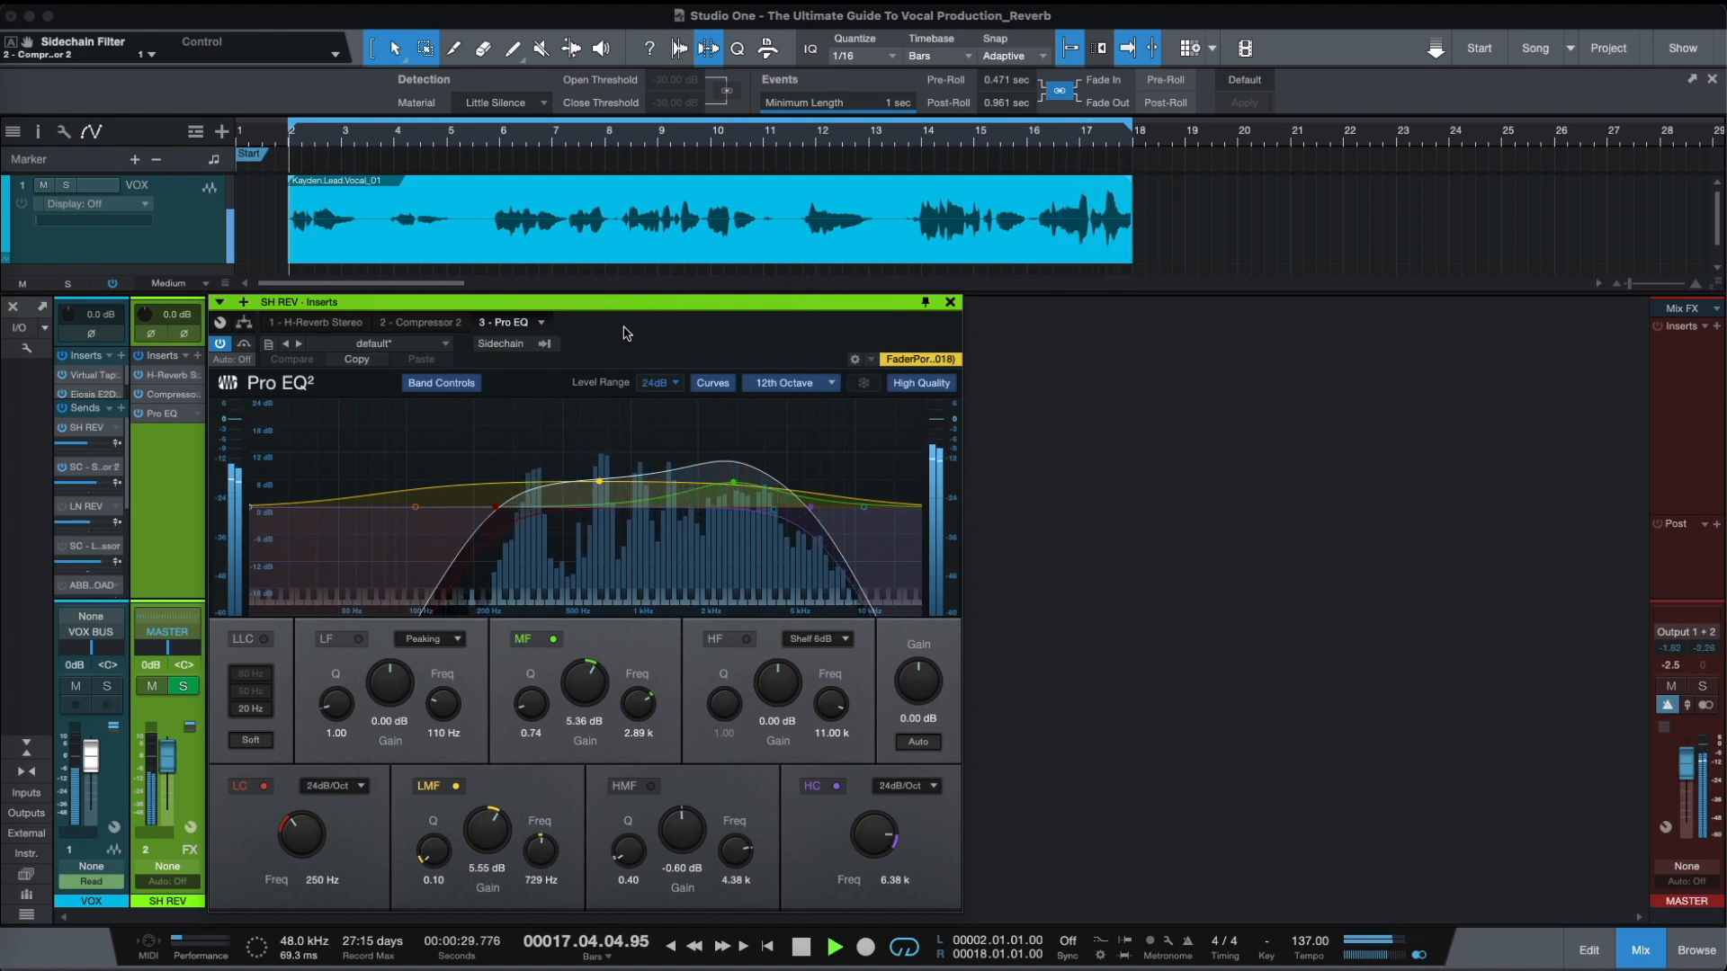
{"action": "key", "text": "space"}
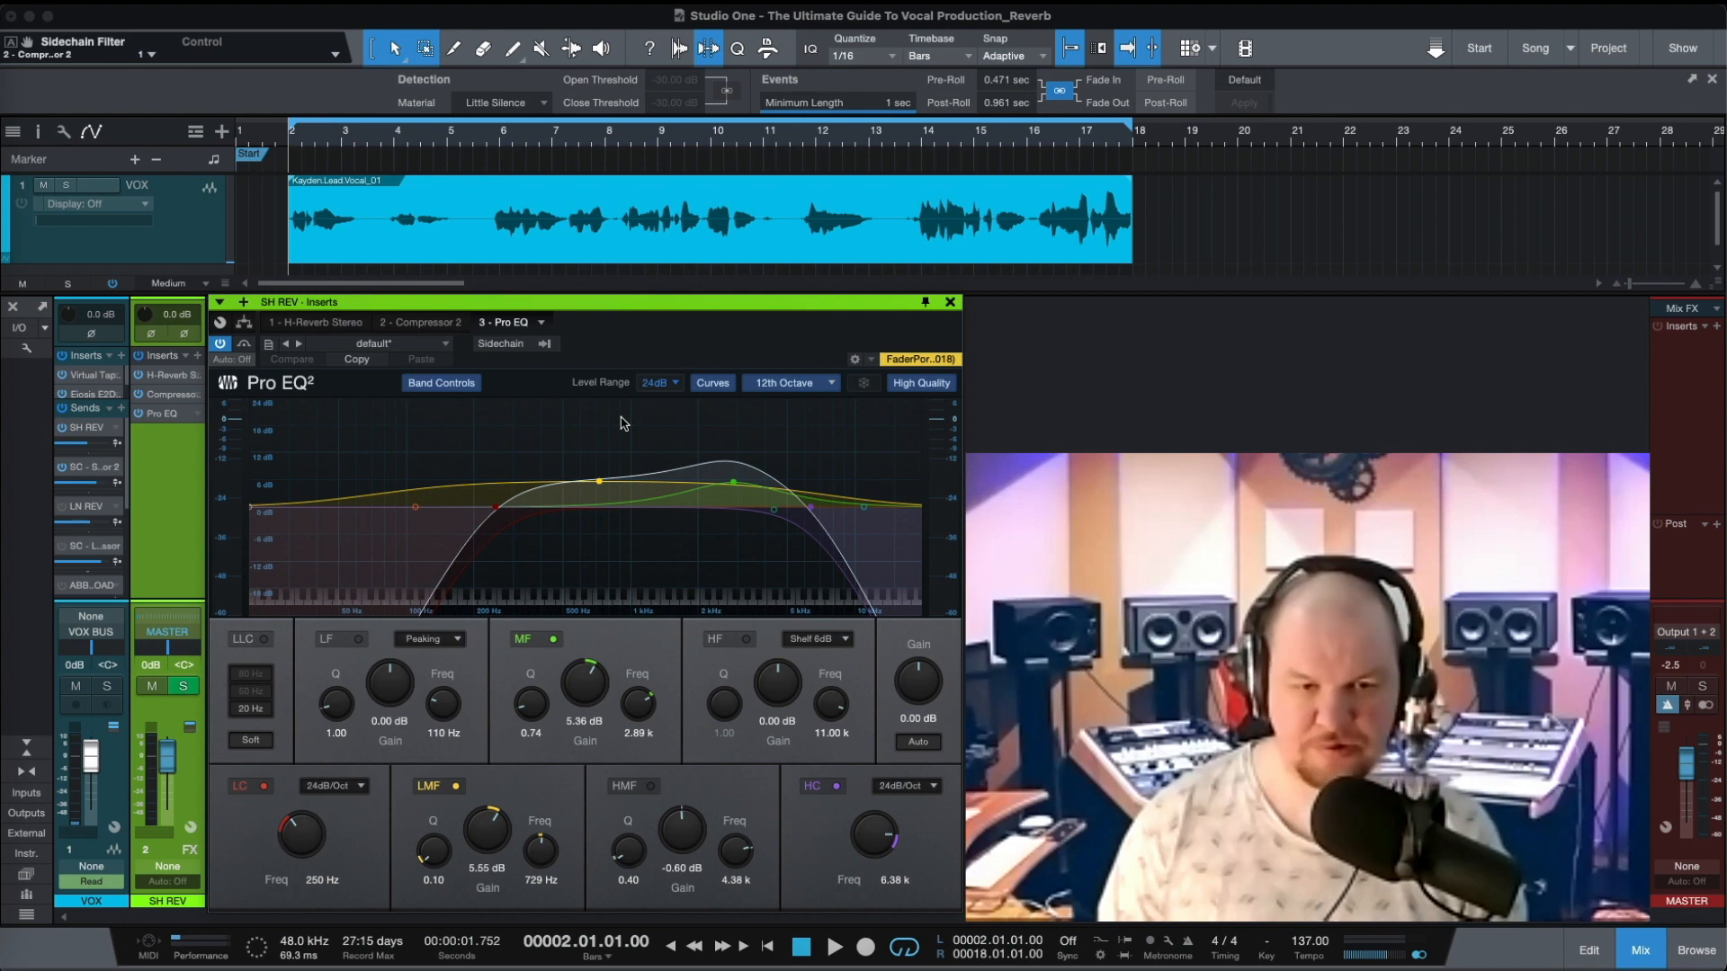
{"action": "left_click_drag", "start_coordinate": [733, 486], "coordinate": [735, 535]}
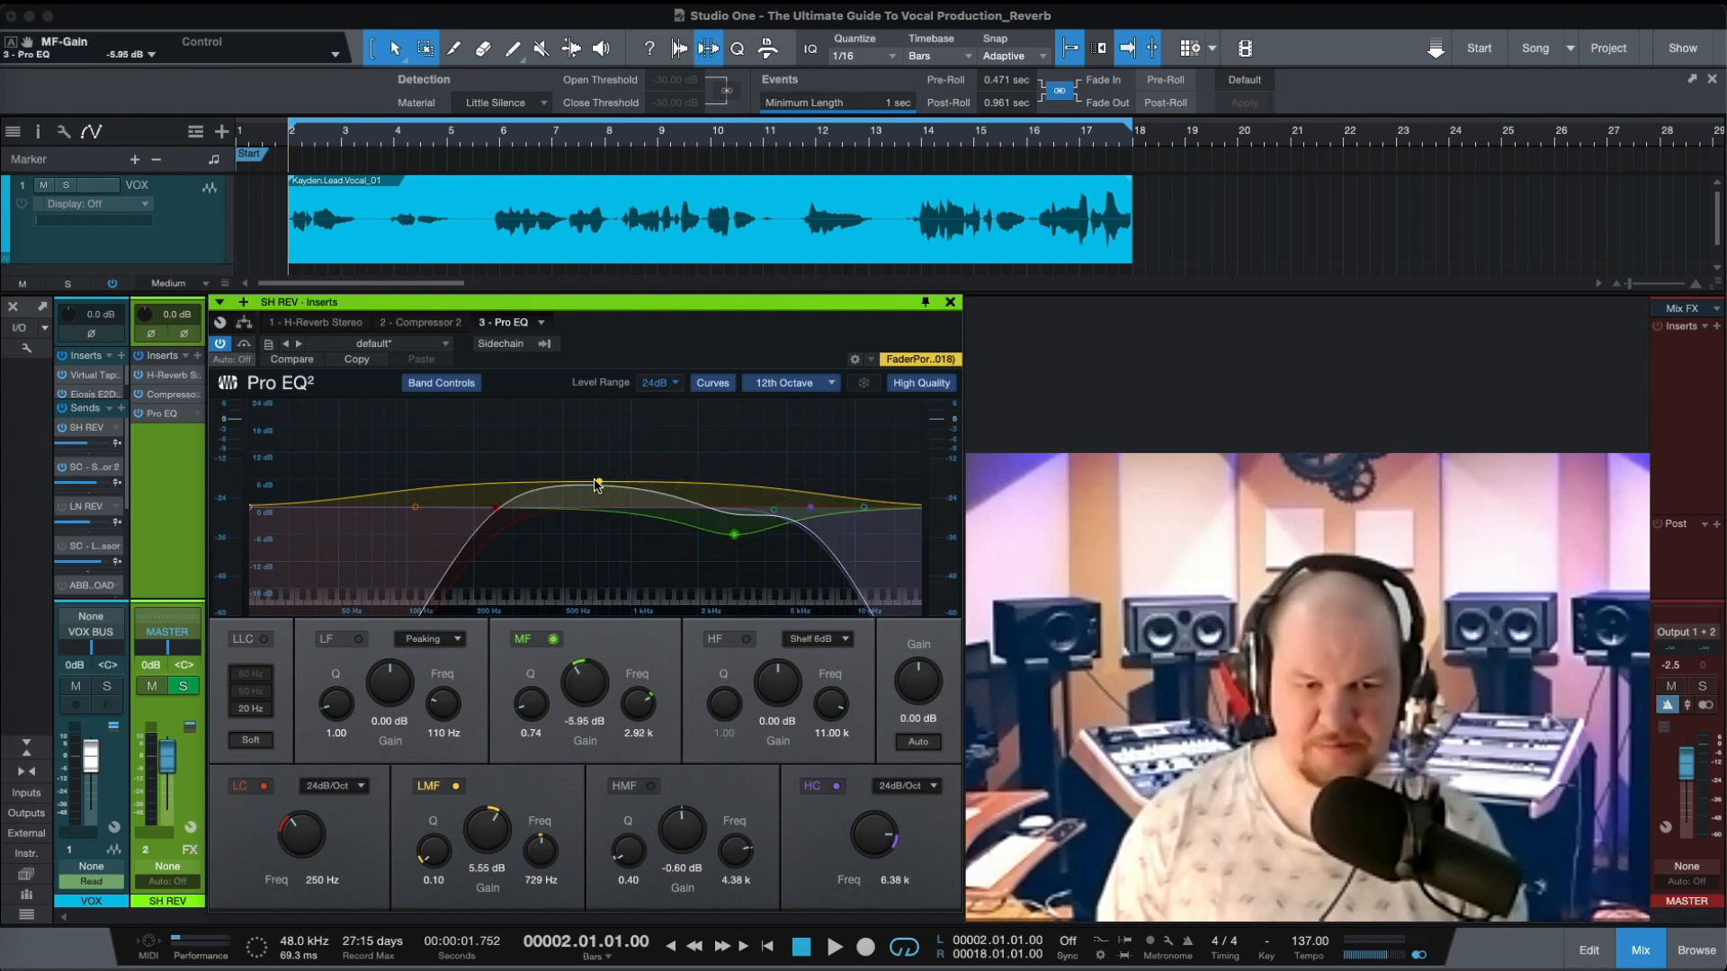
{"action": "left_click_drag", "start_coordinate": [598, 484], "coordinate": [587, 532]}
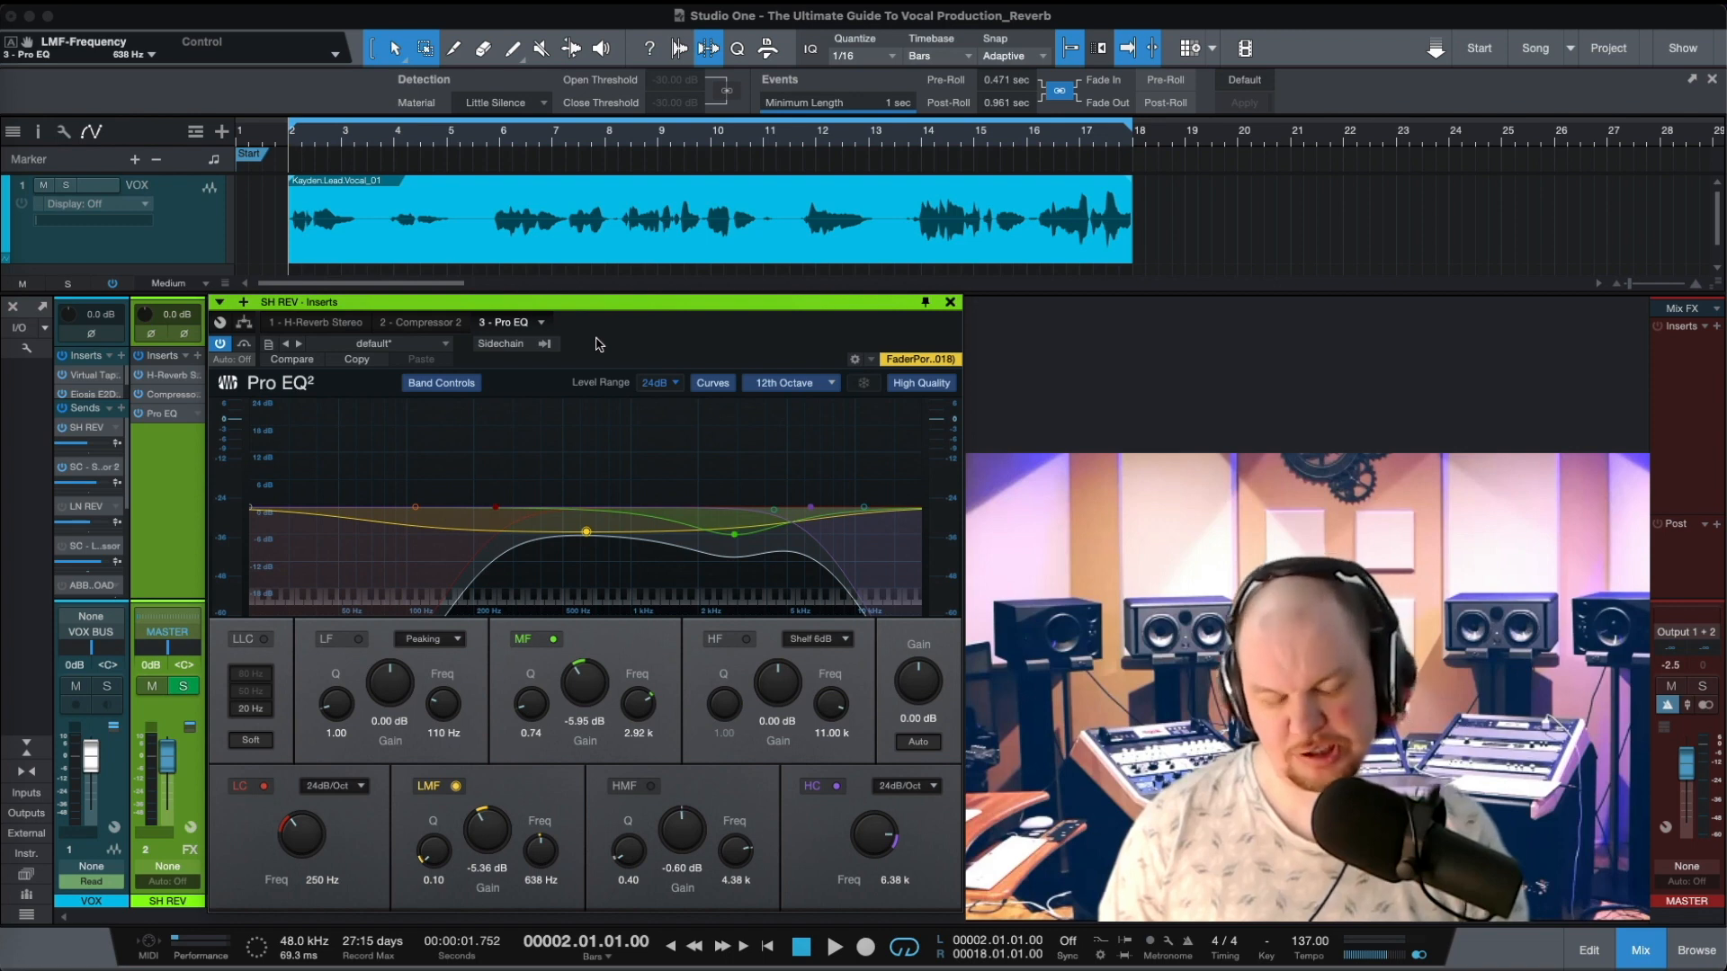
{"action": "key", "text": "space"}
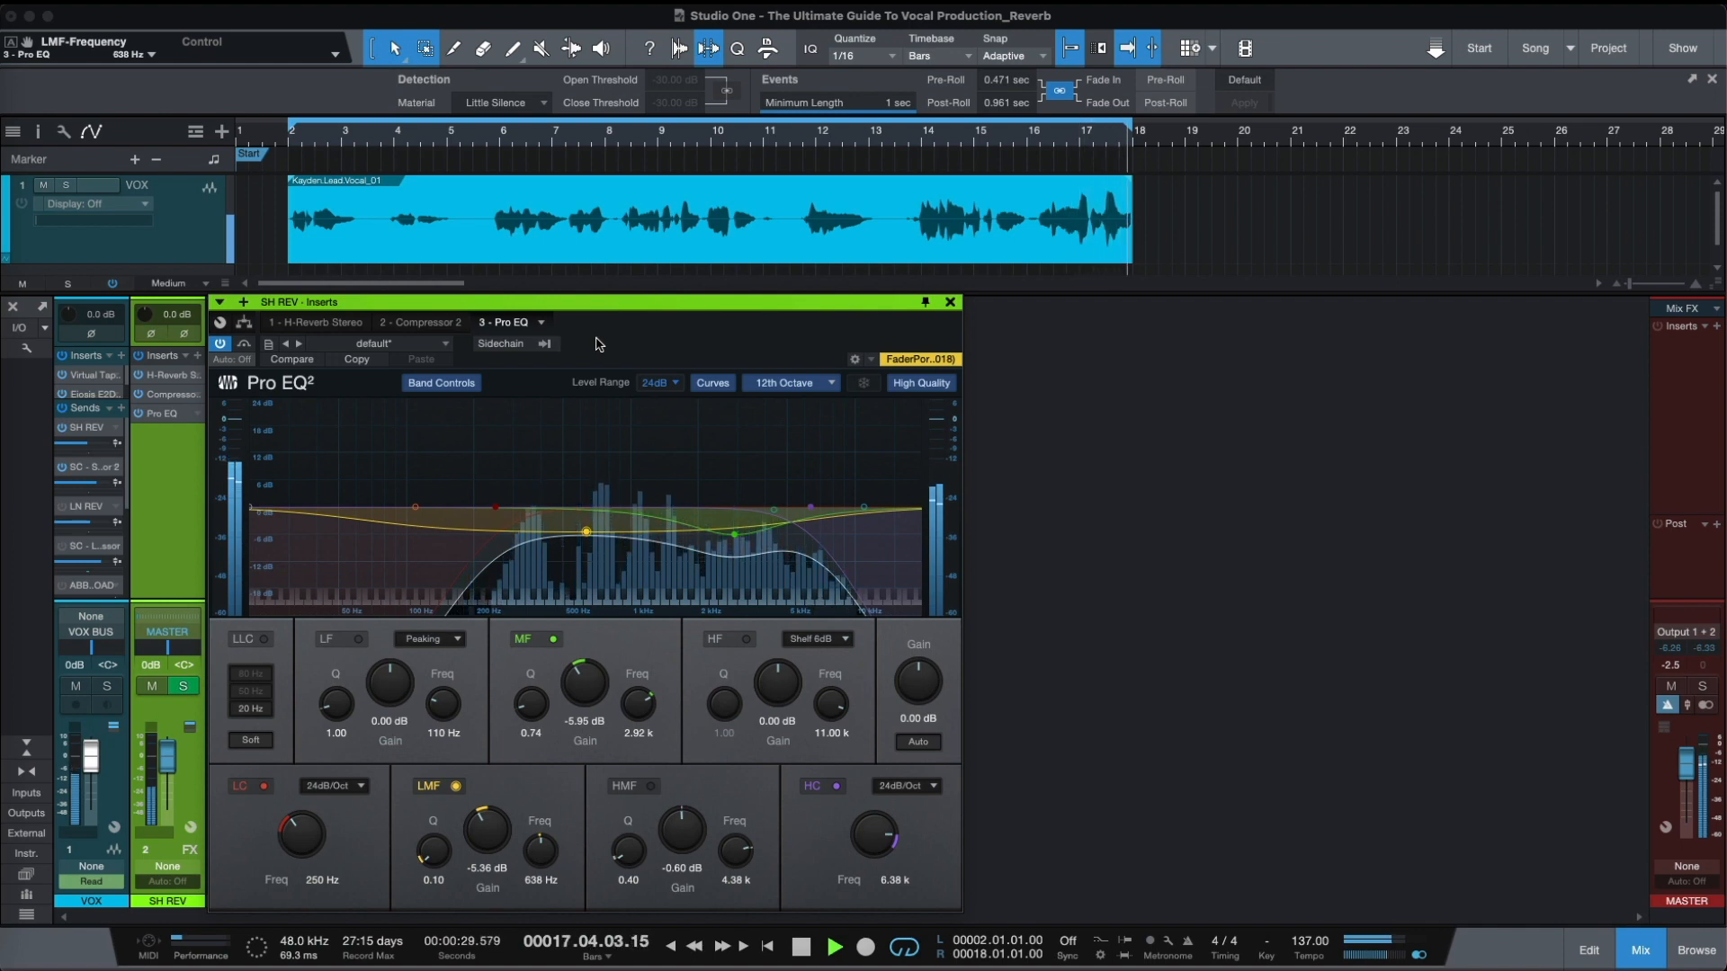
{"action": "key", "text": "space"}
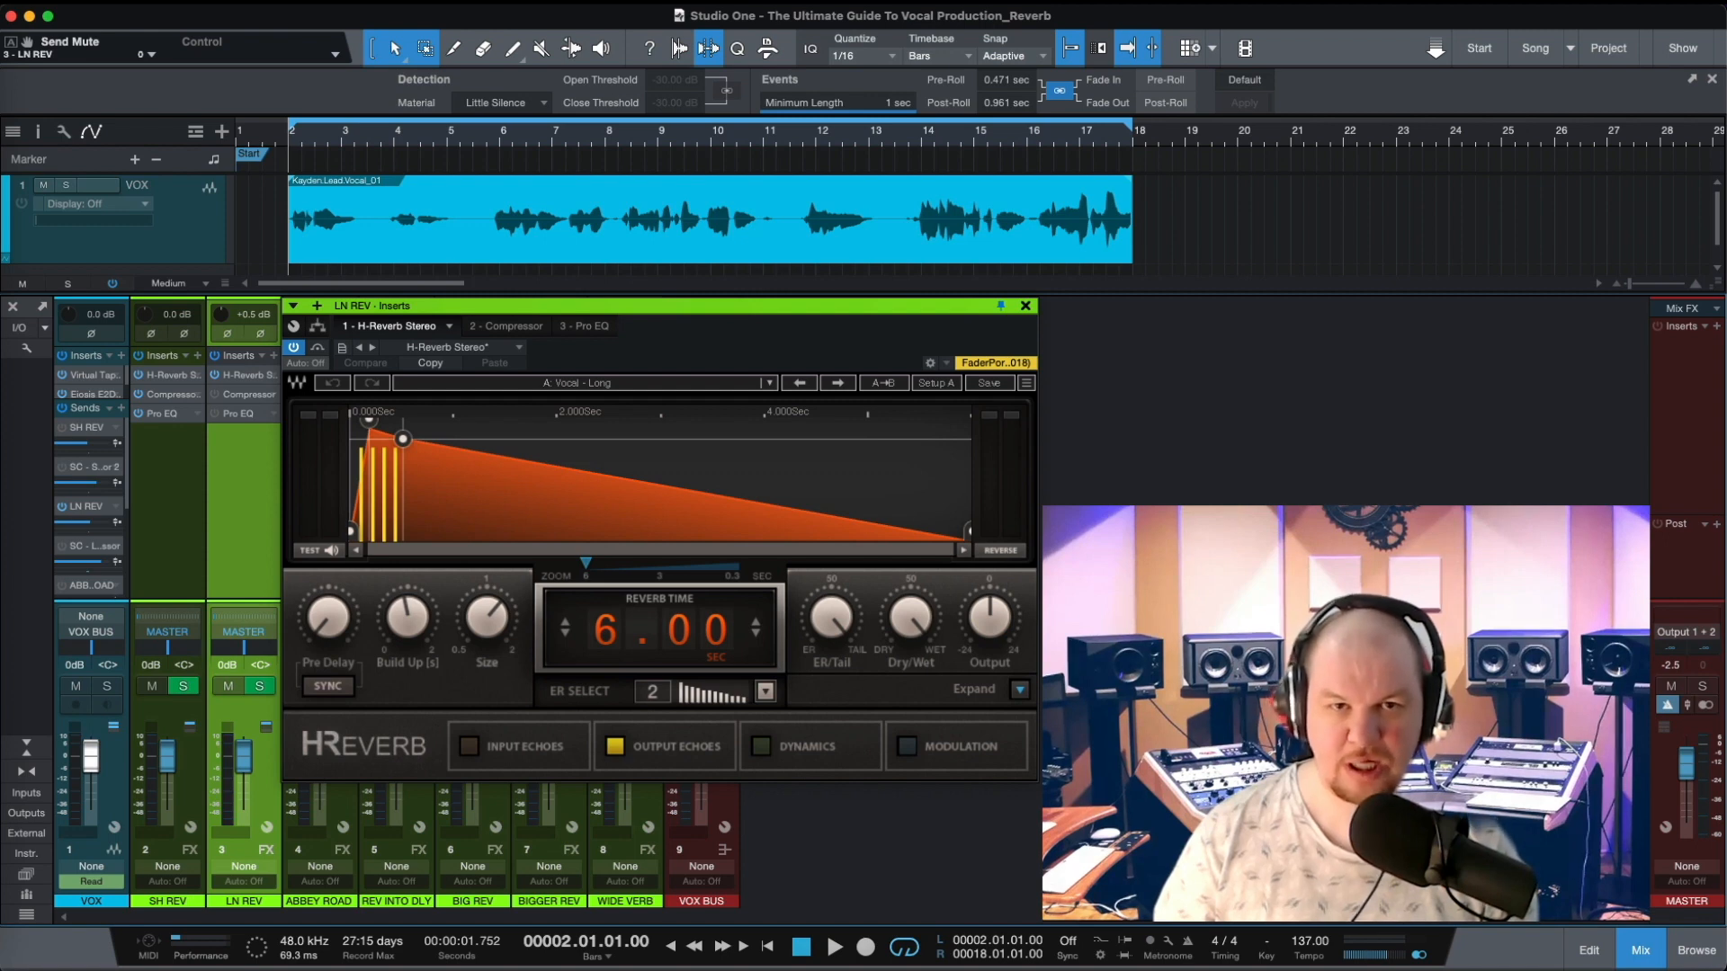
Audition the vocal through LN REV, disable its Compressor's external sidechain filter and replay the vocal from bar 2
{"action": "key", "text": "space"}
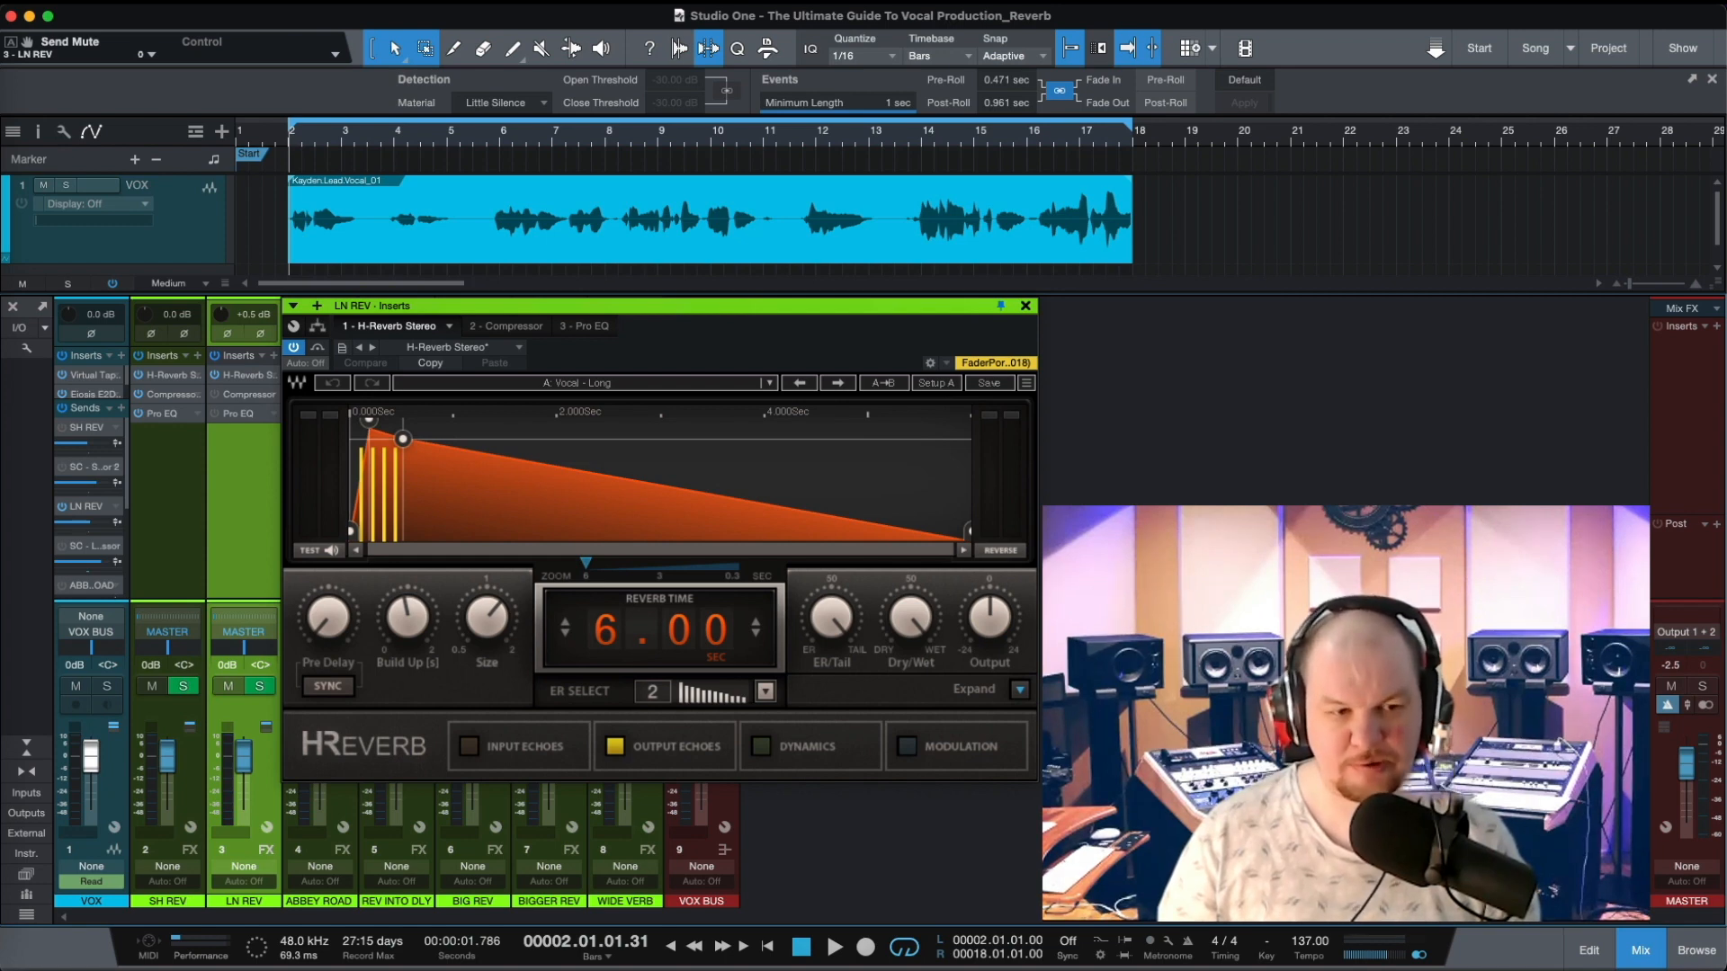
{"action": "left_click", "coordinate": [1025, 305]}
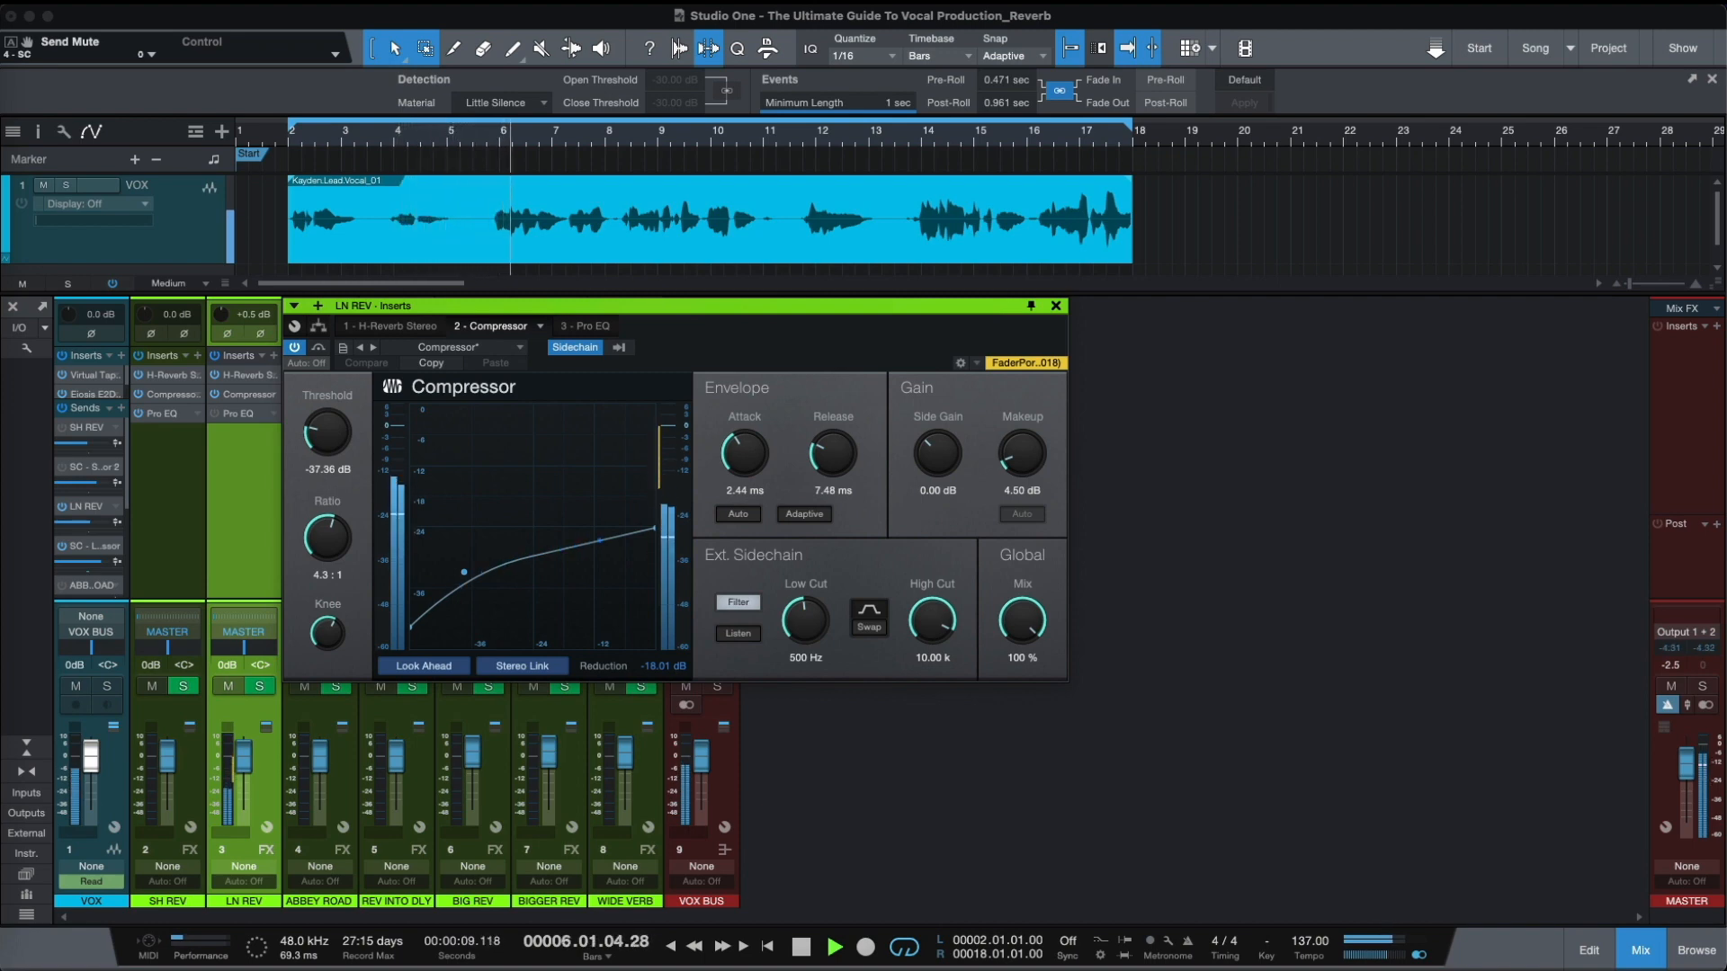
{"action": "key", "text": "space"}
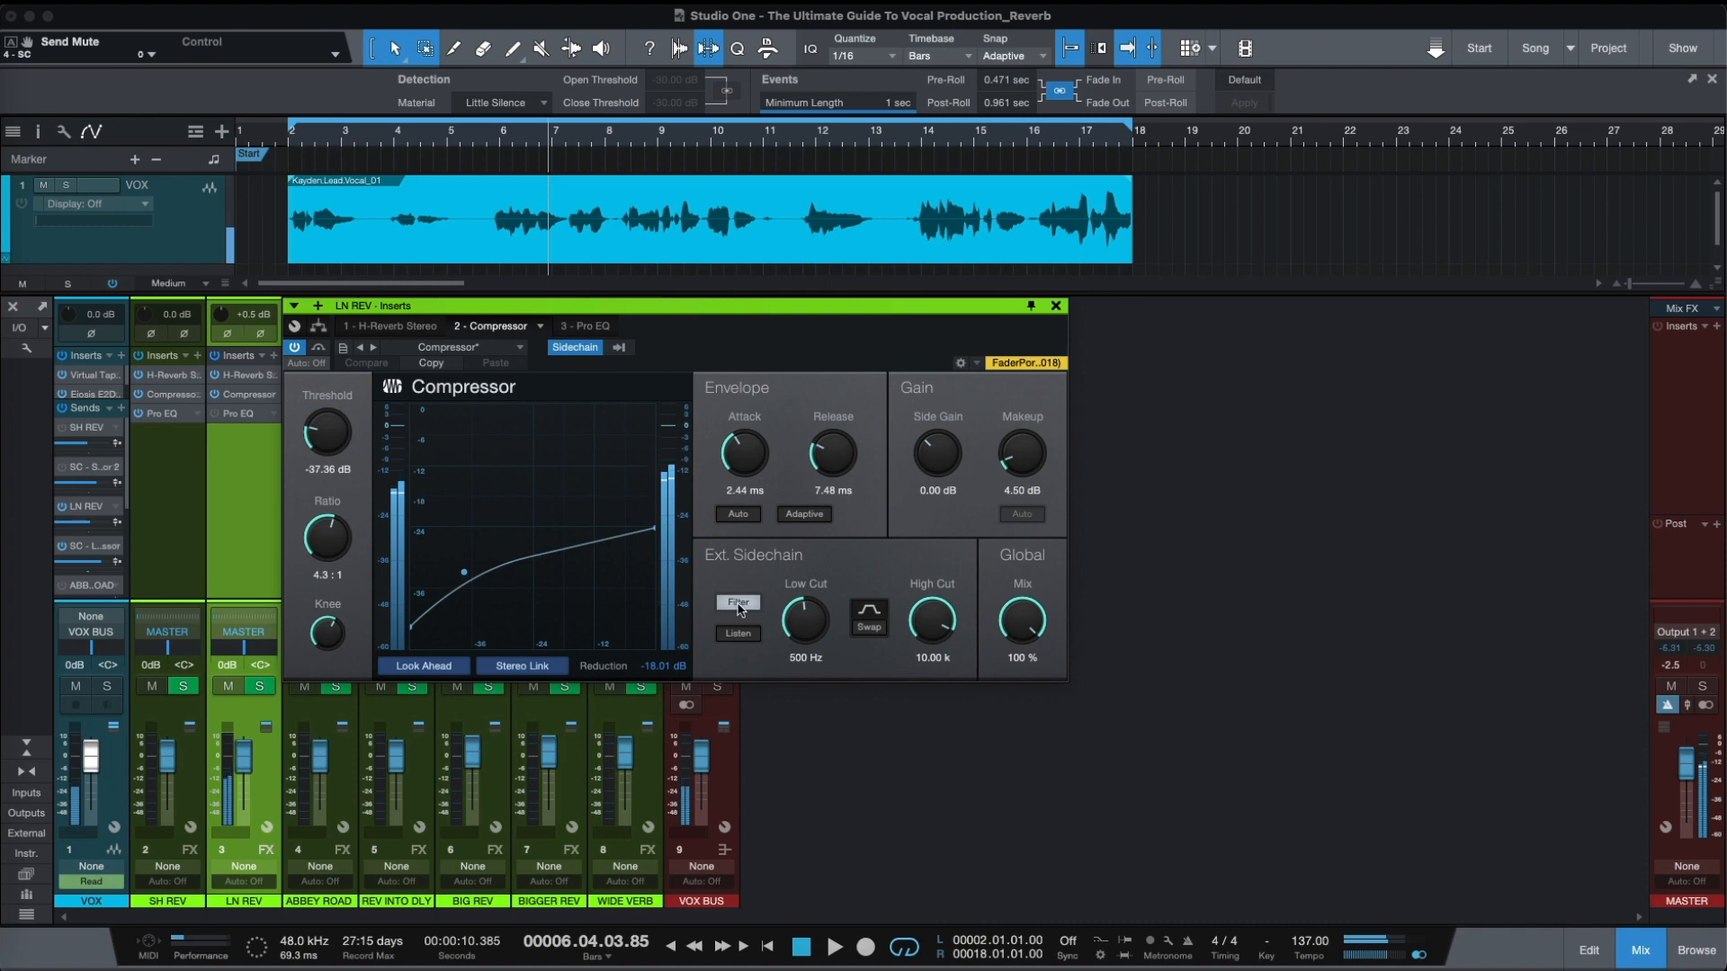
{"action": "left_click", "coordinate": [739, 602]}
{"action": "left_click", "coordinate": [293, 144]}
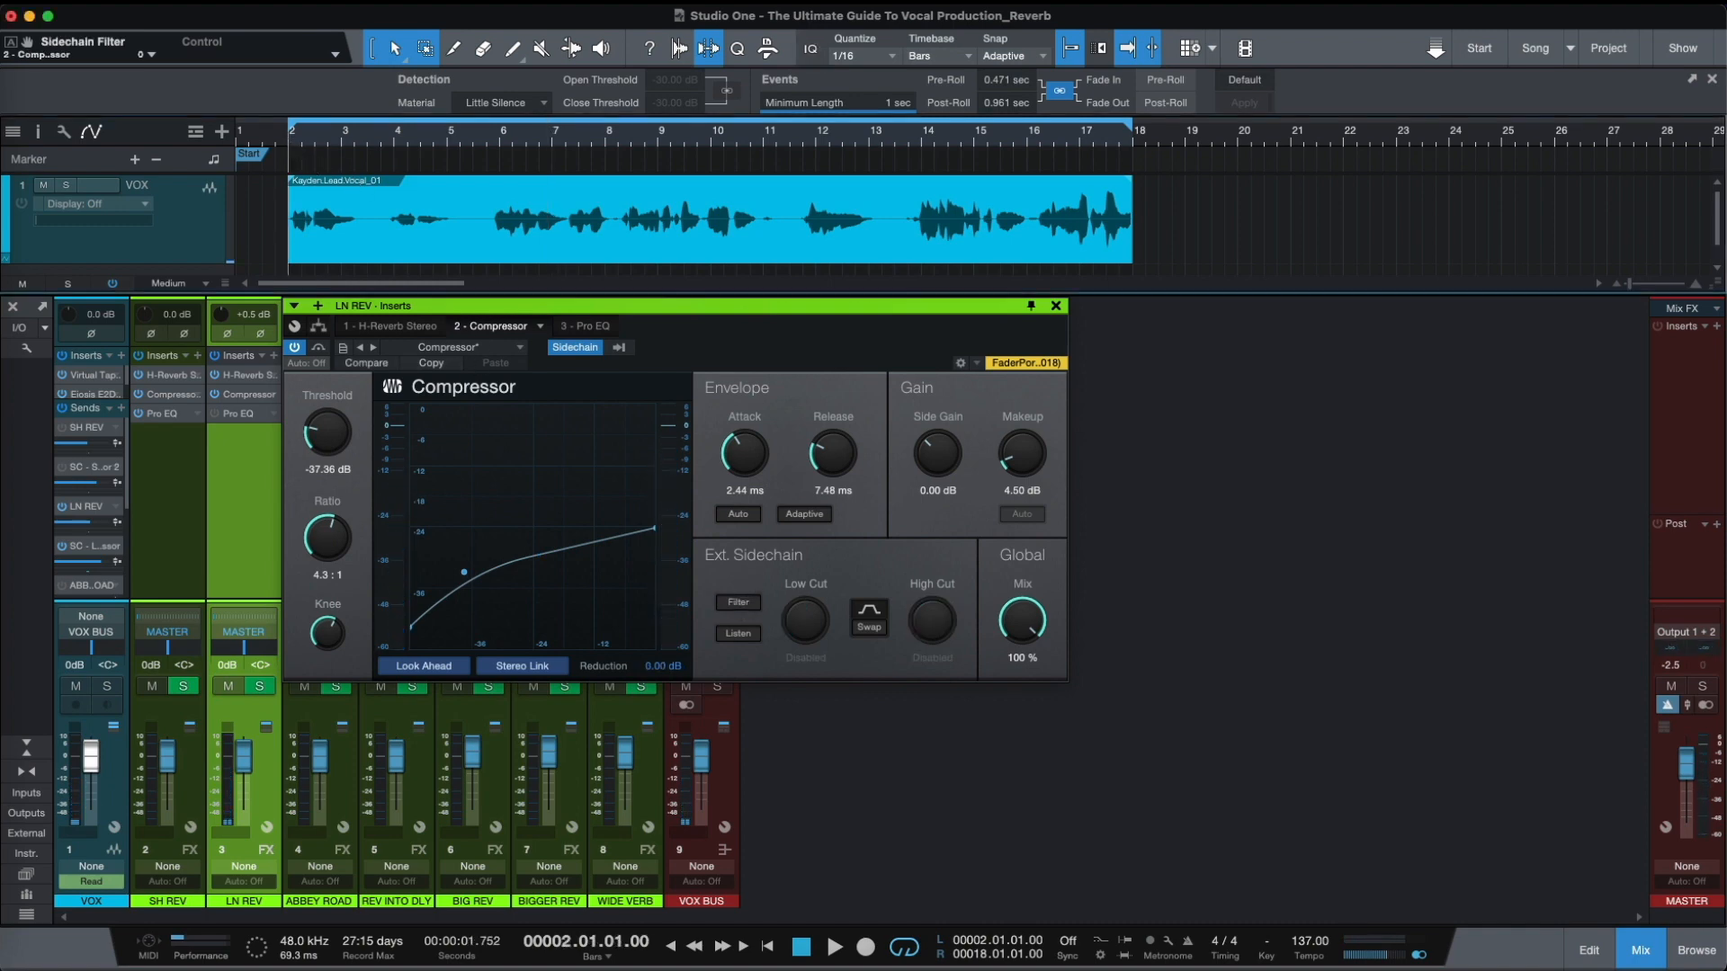
{"action": "key", "text": "space"}
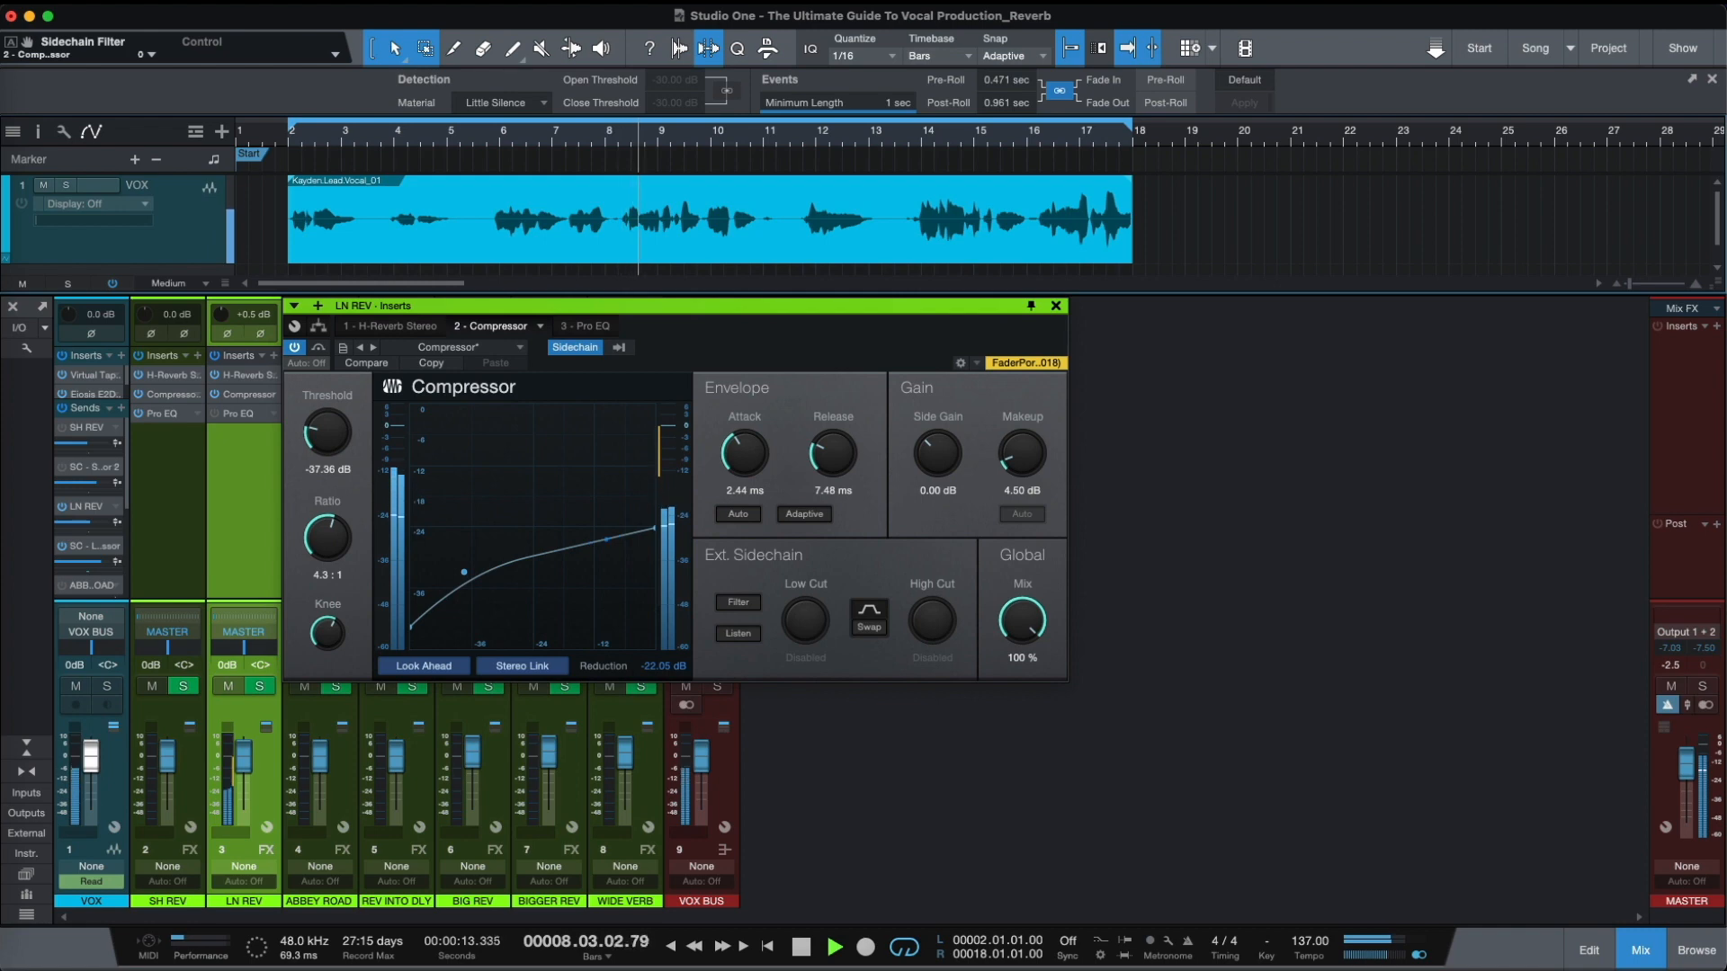
{"action": "key", "text": "space"}
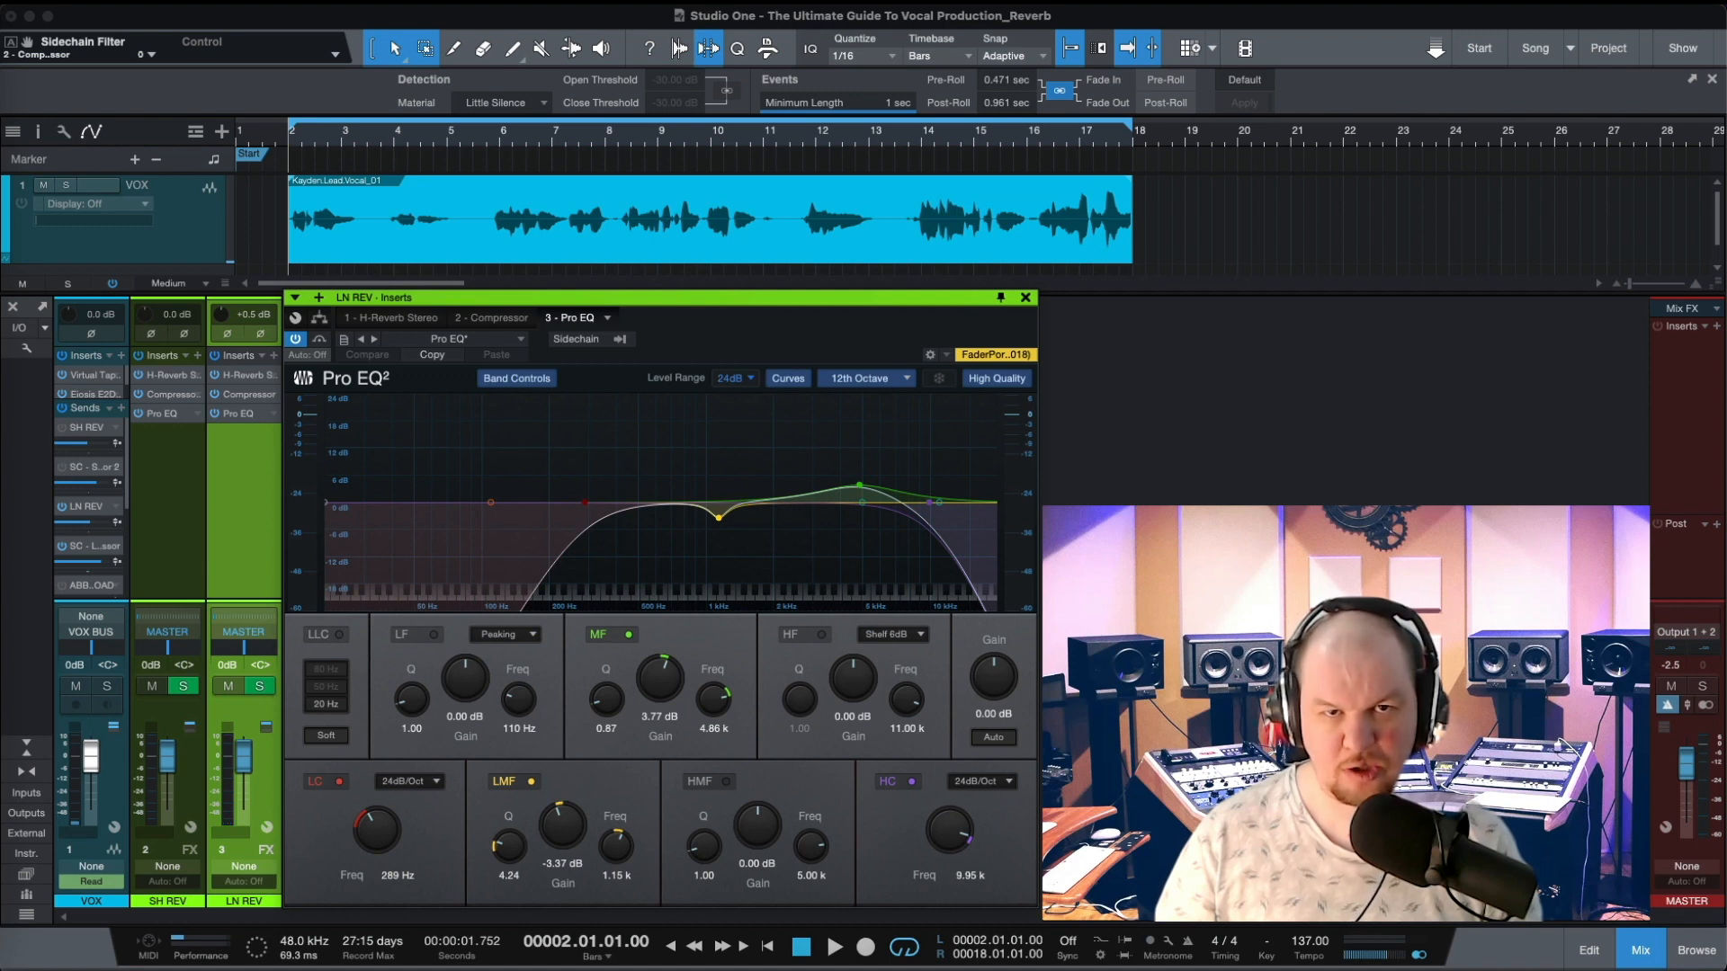
Audition the LN REV chain with its Pro EQ active, and SH REV and LN REV together
{"action": "key", "text": "space"}
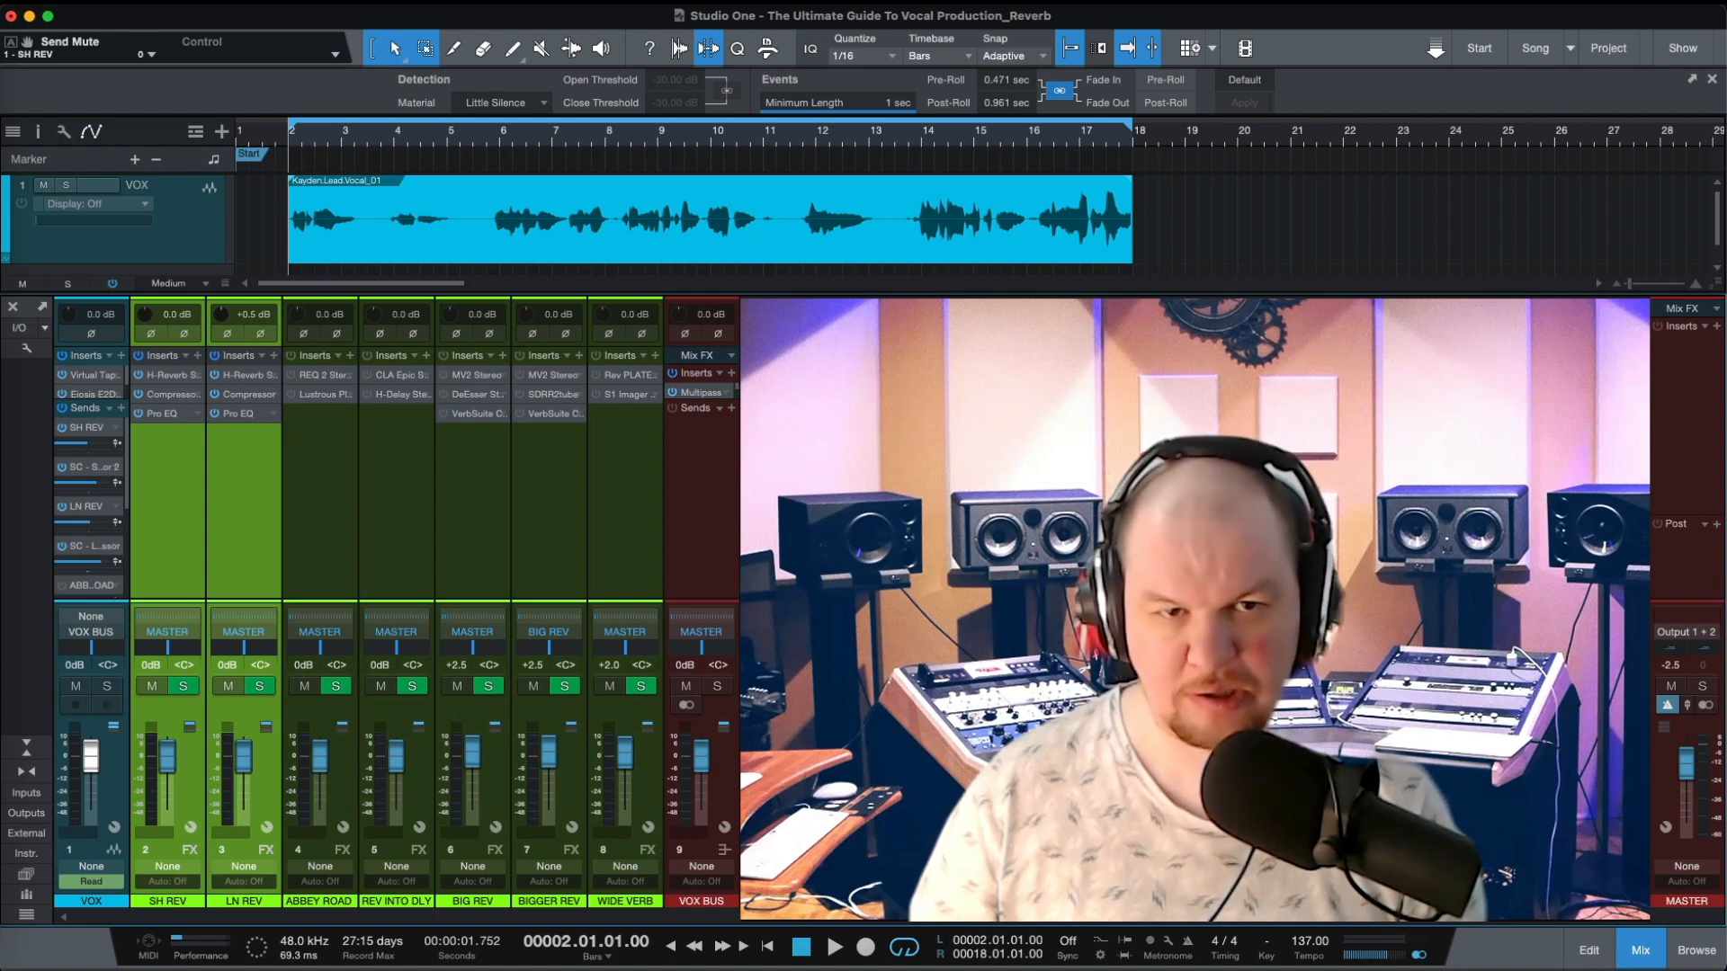
{"action": "key", "text": "space"}
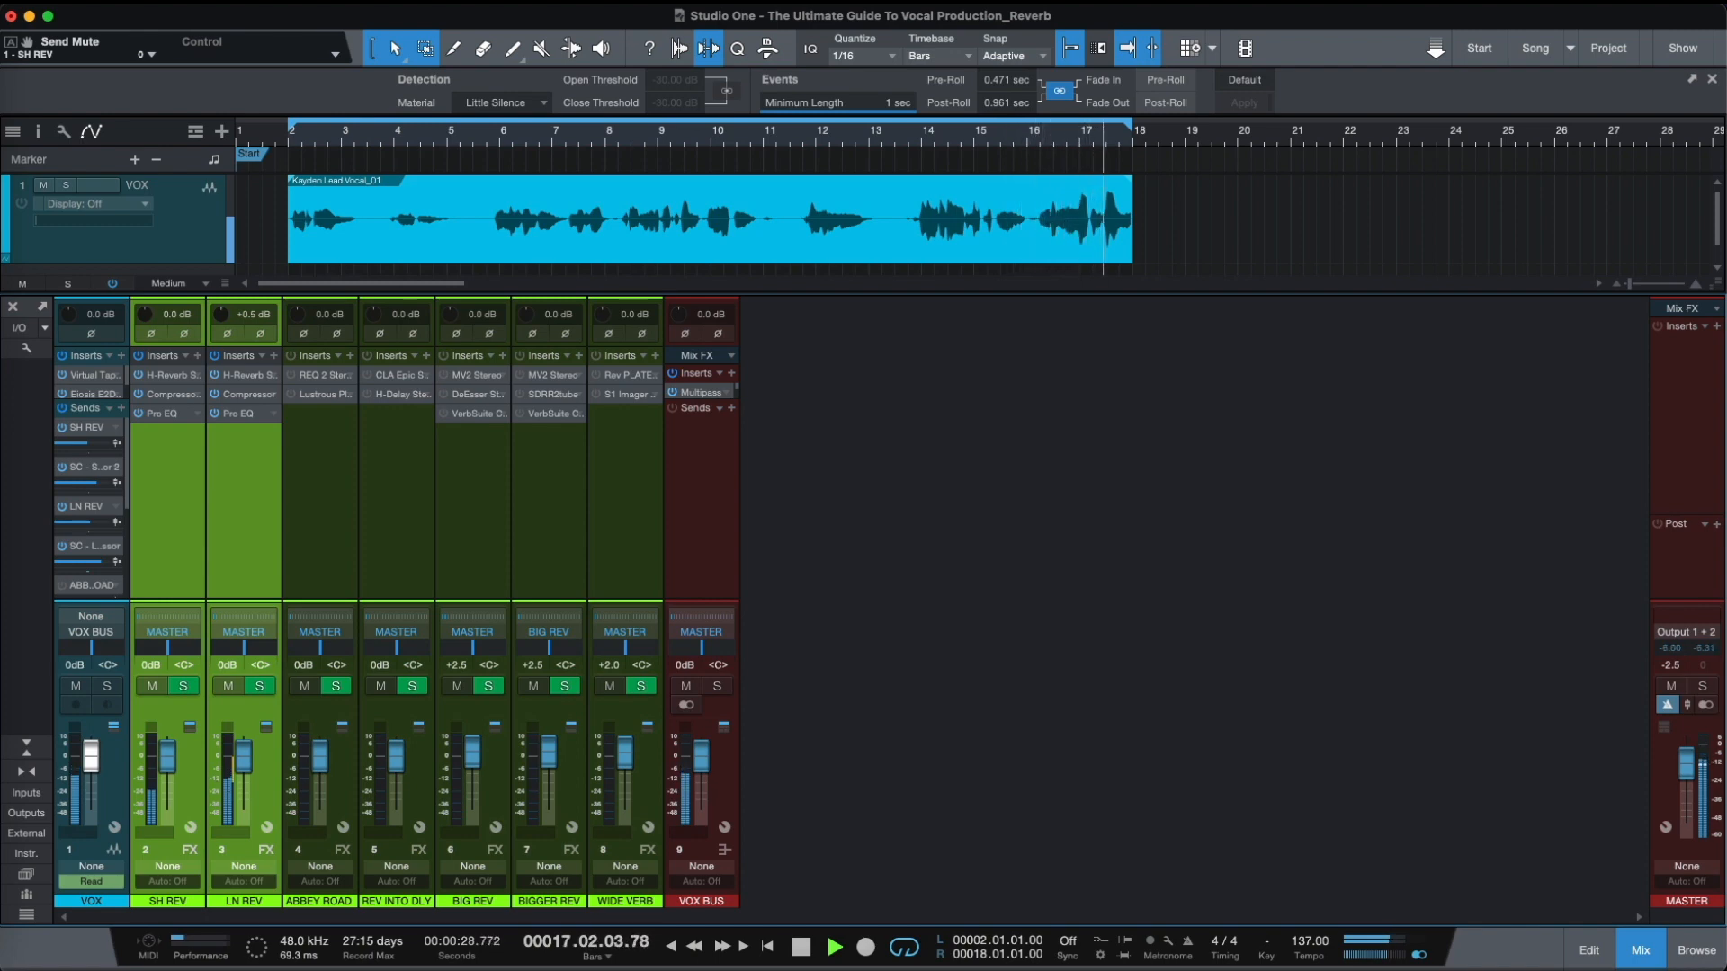
{"action": "key", "text": "space"}
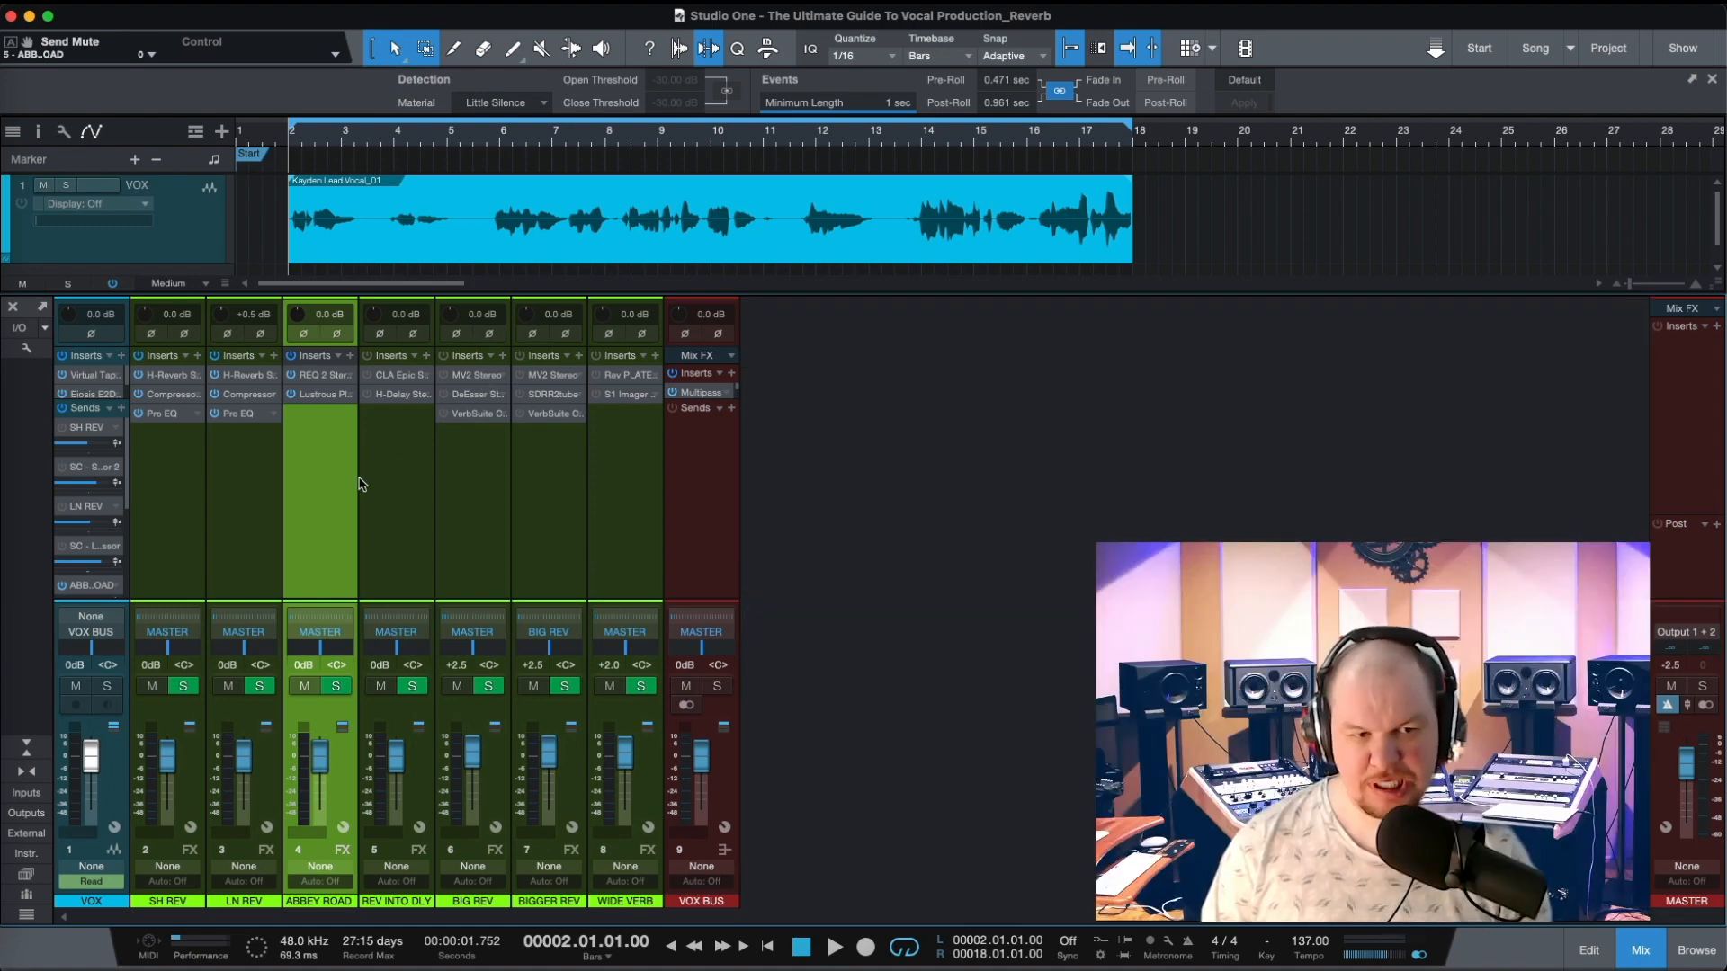
Open Lustrous Plates on the ABBEY ROAD channel, audition the plate reverb and raise the channel's volume to +2.8 dB
{"action": "left_click", "coordinate": [321, 397]}
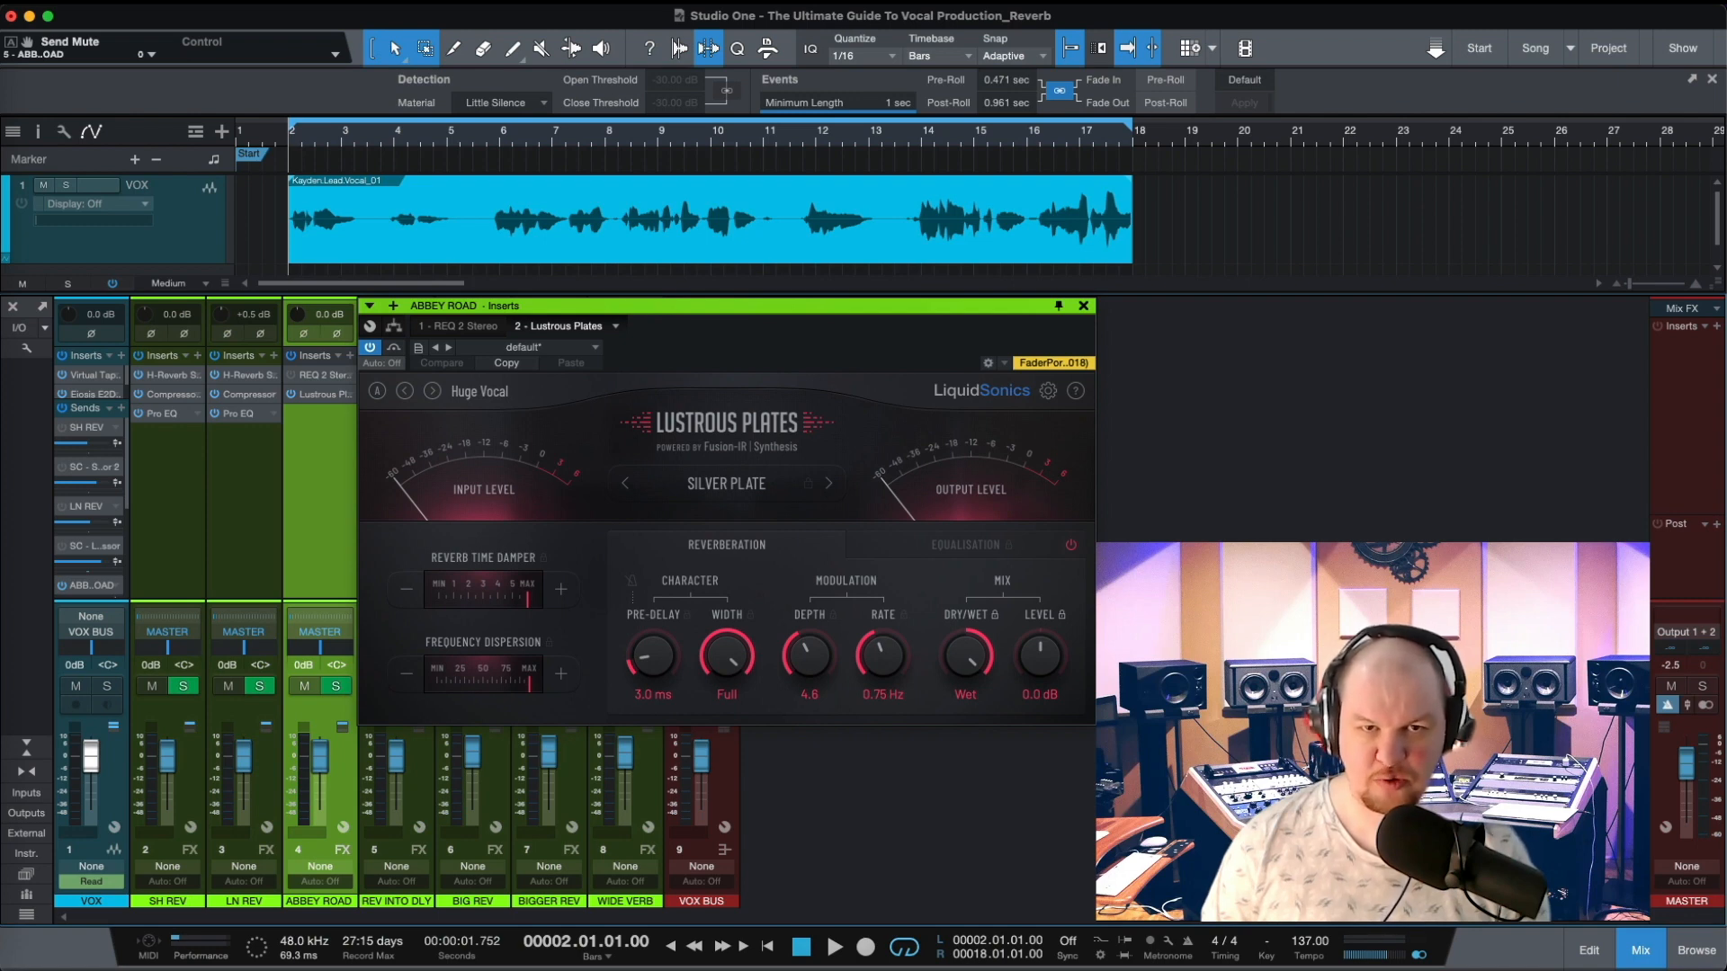
{"action": "key", "text": "space"}
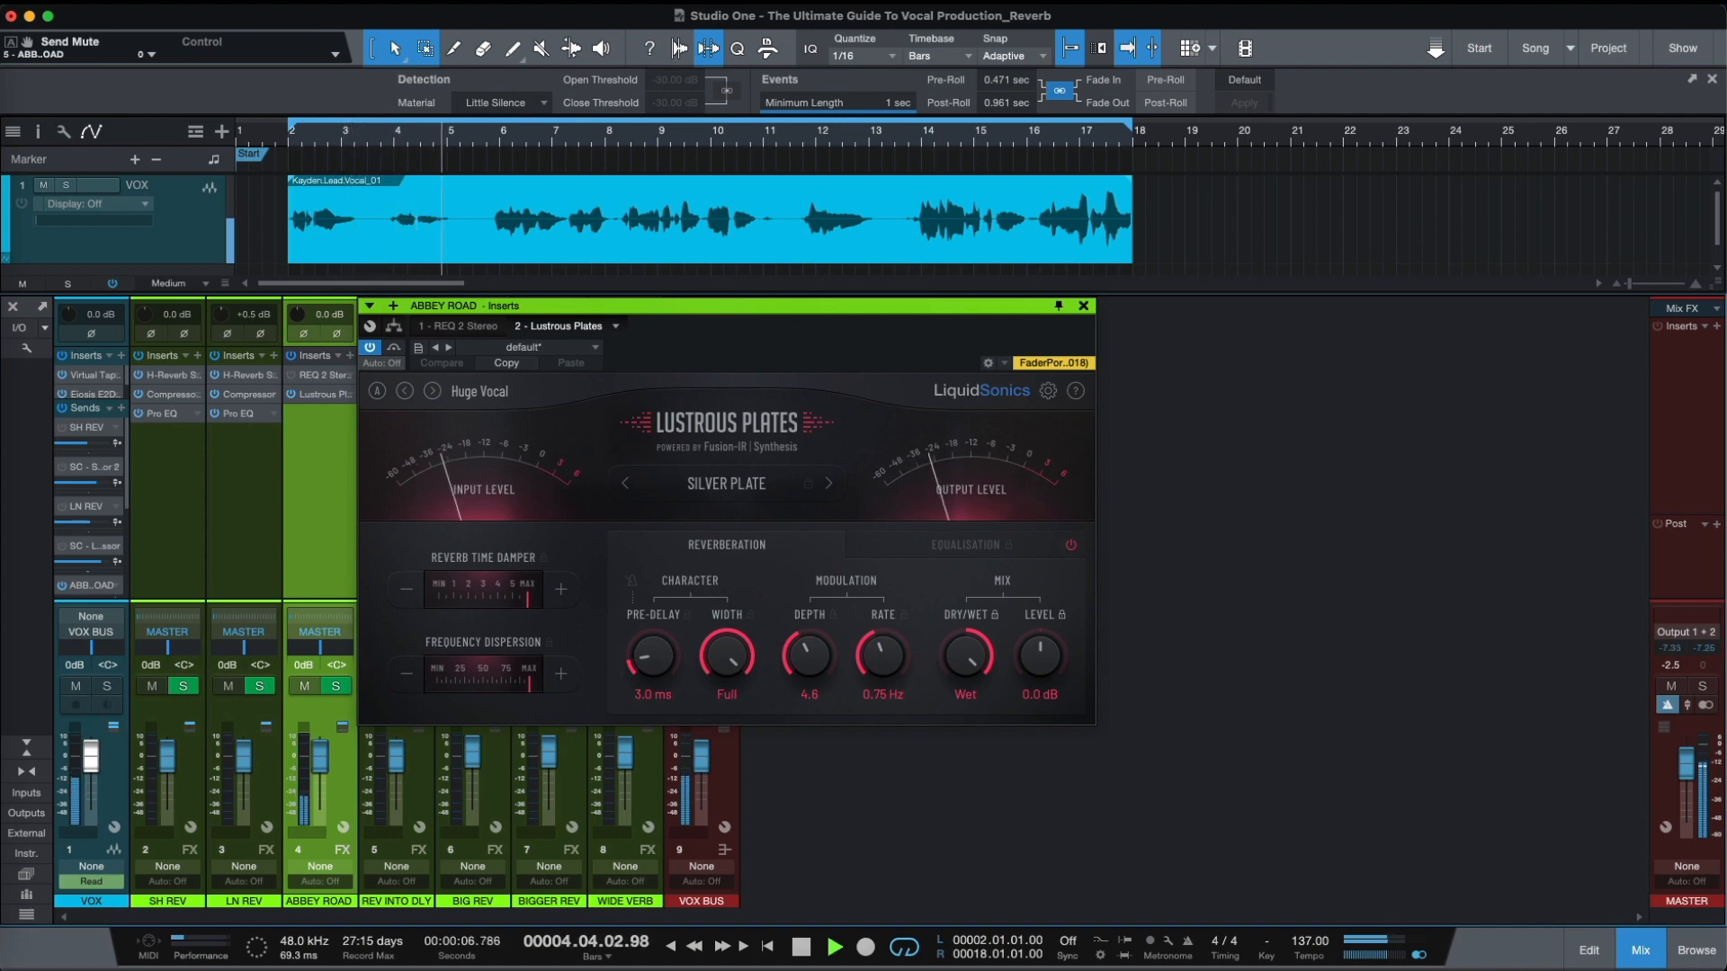
{"action": "key", "text": "space"}
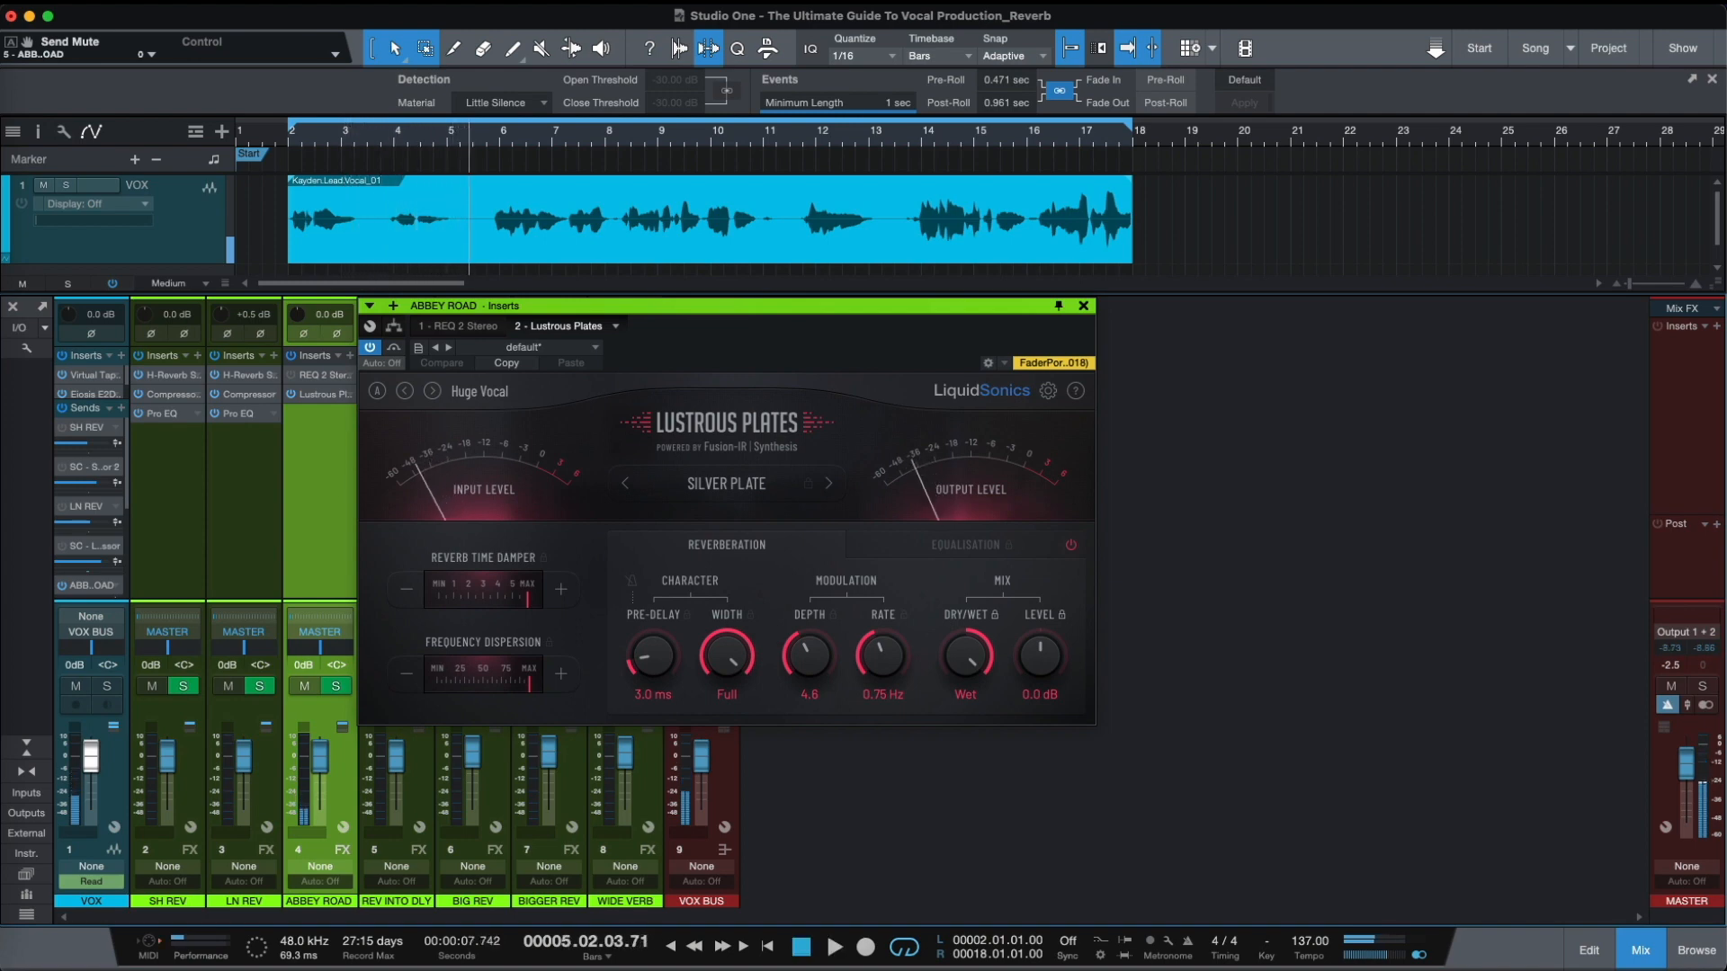
{"action": "left_click", "coordinate": [287, 142]}
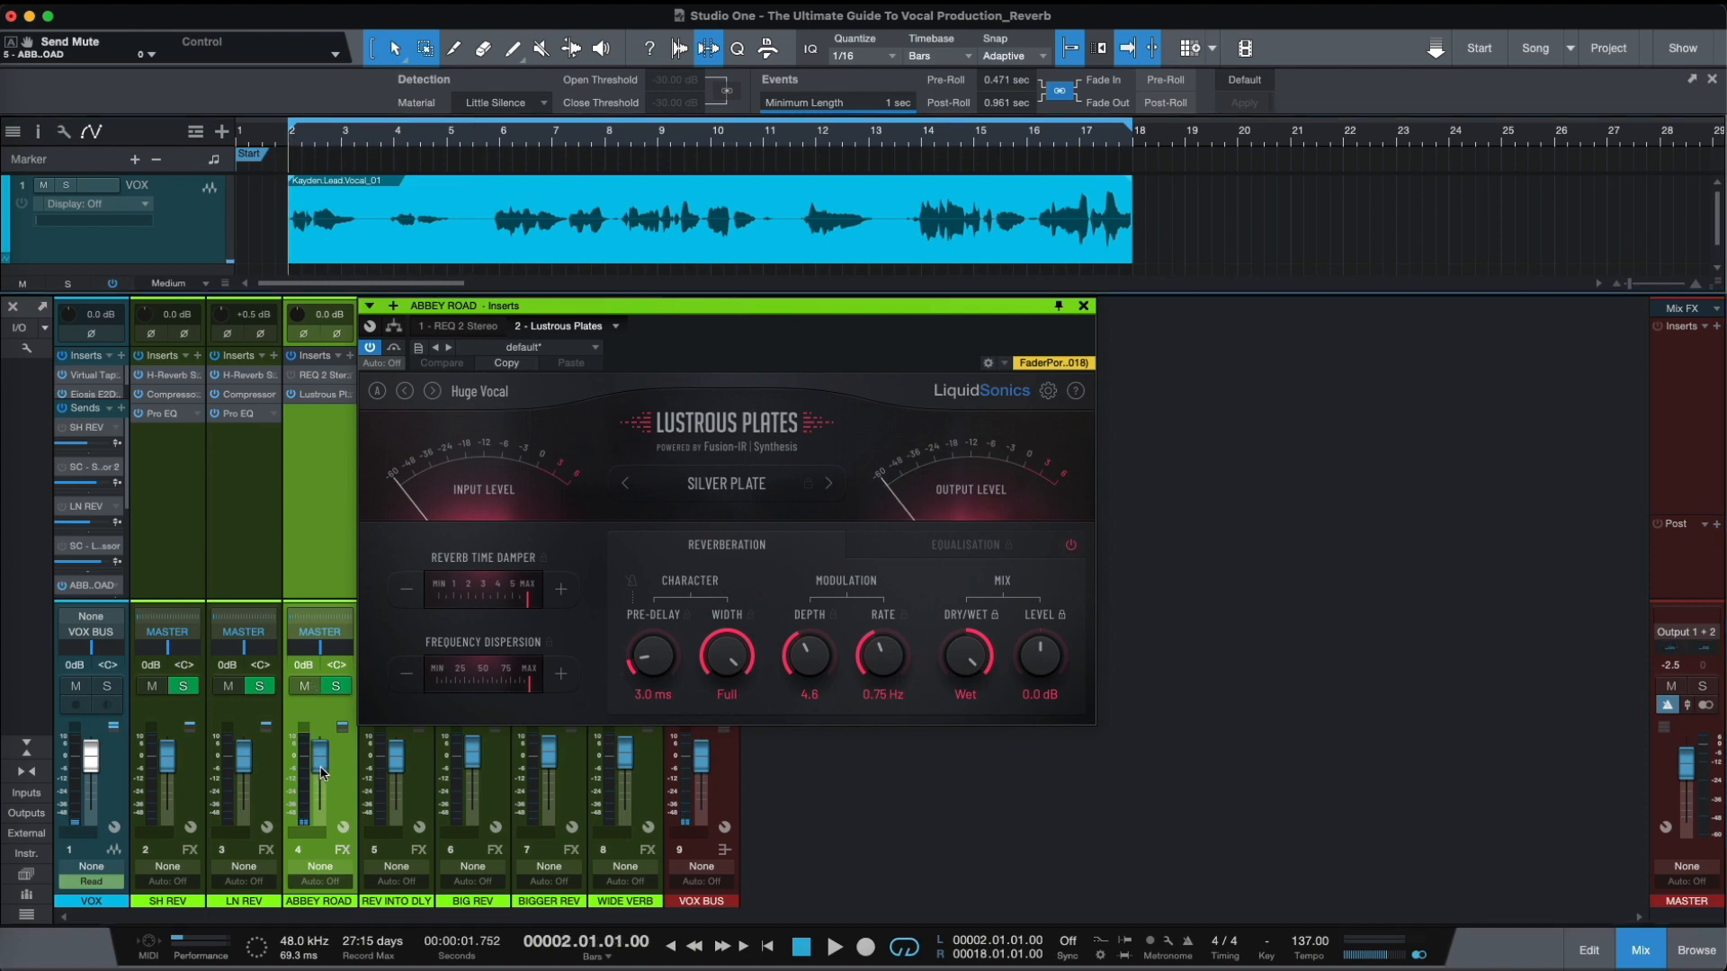
{"action": "left_click_drag", "start_coordinate": [322, 772], "coordinate": [325, 767]}
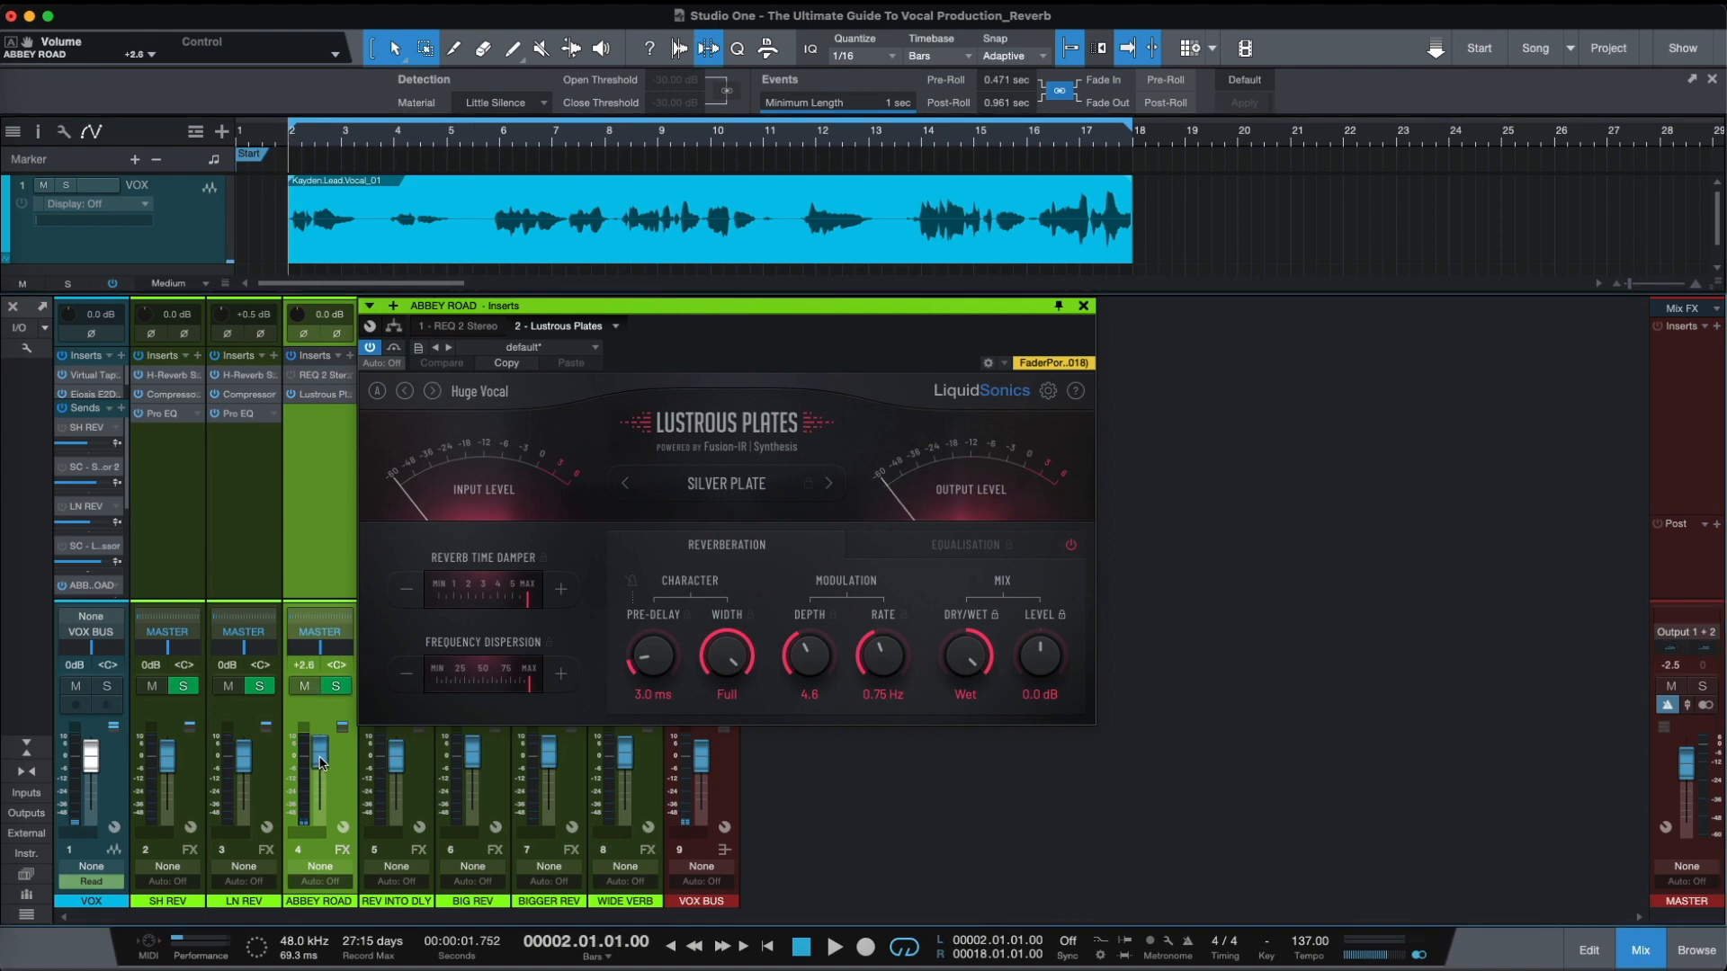
Audition the ABBEY ROAD plate reverb on the vocal, without and with its REQ 2 Stereo filters active
{"action": "key", "text": "space"}
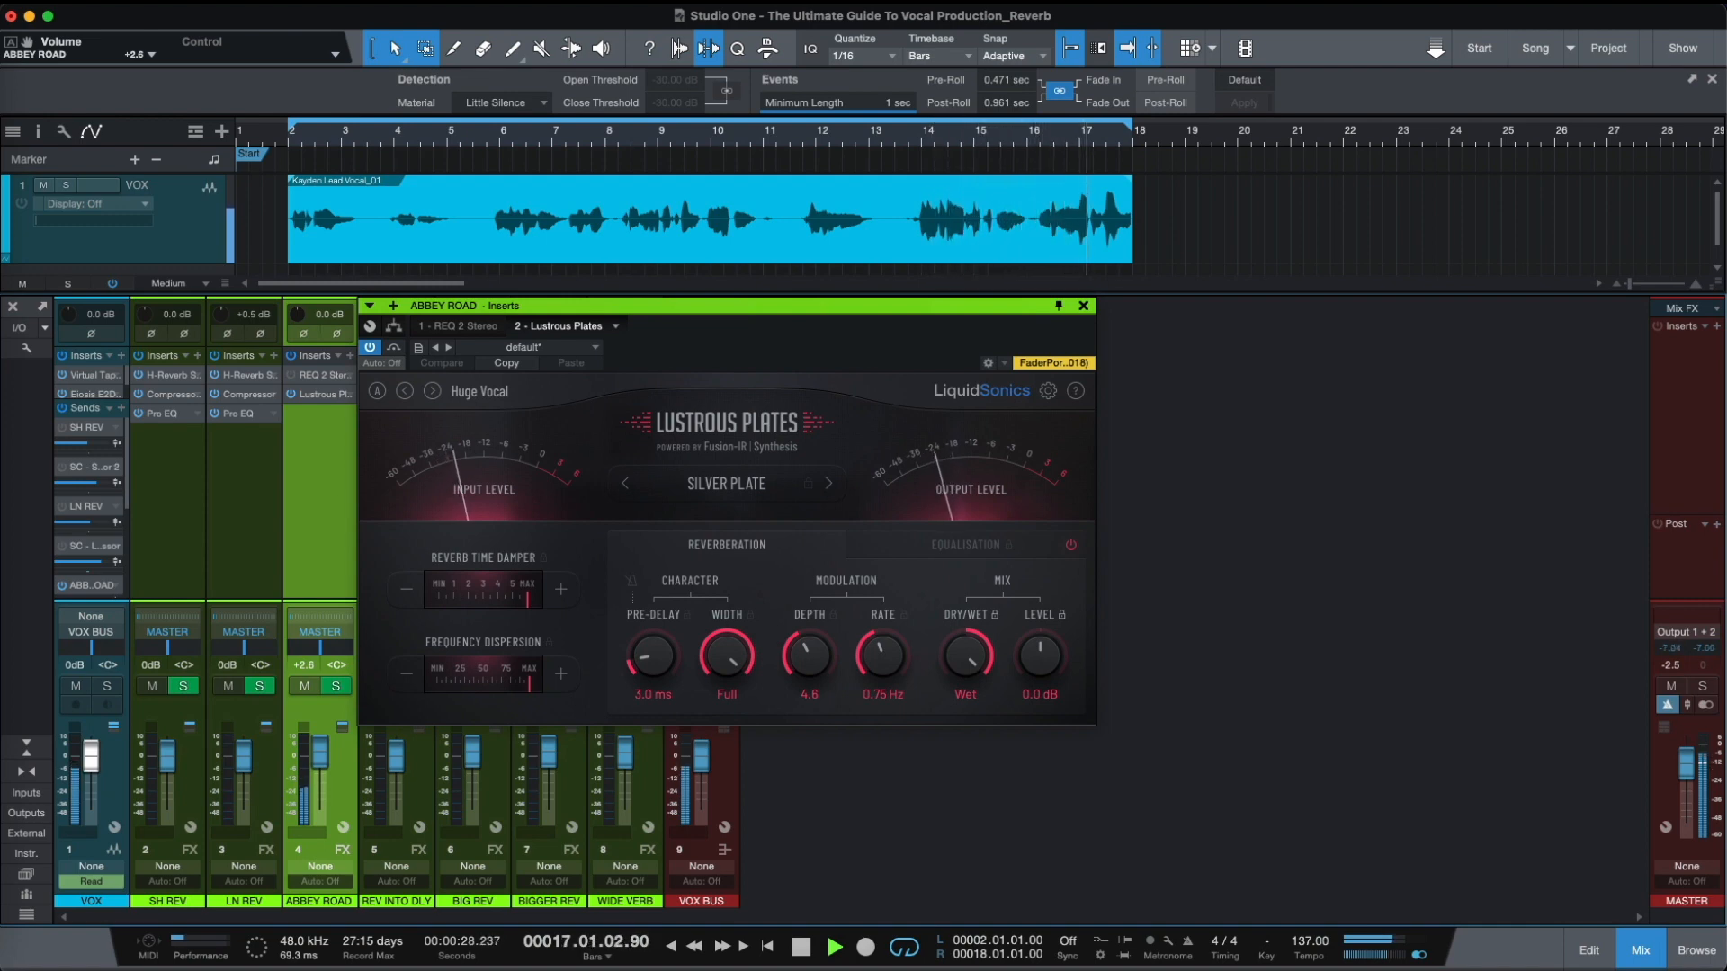
{"action": "key", "text": "space"}
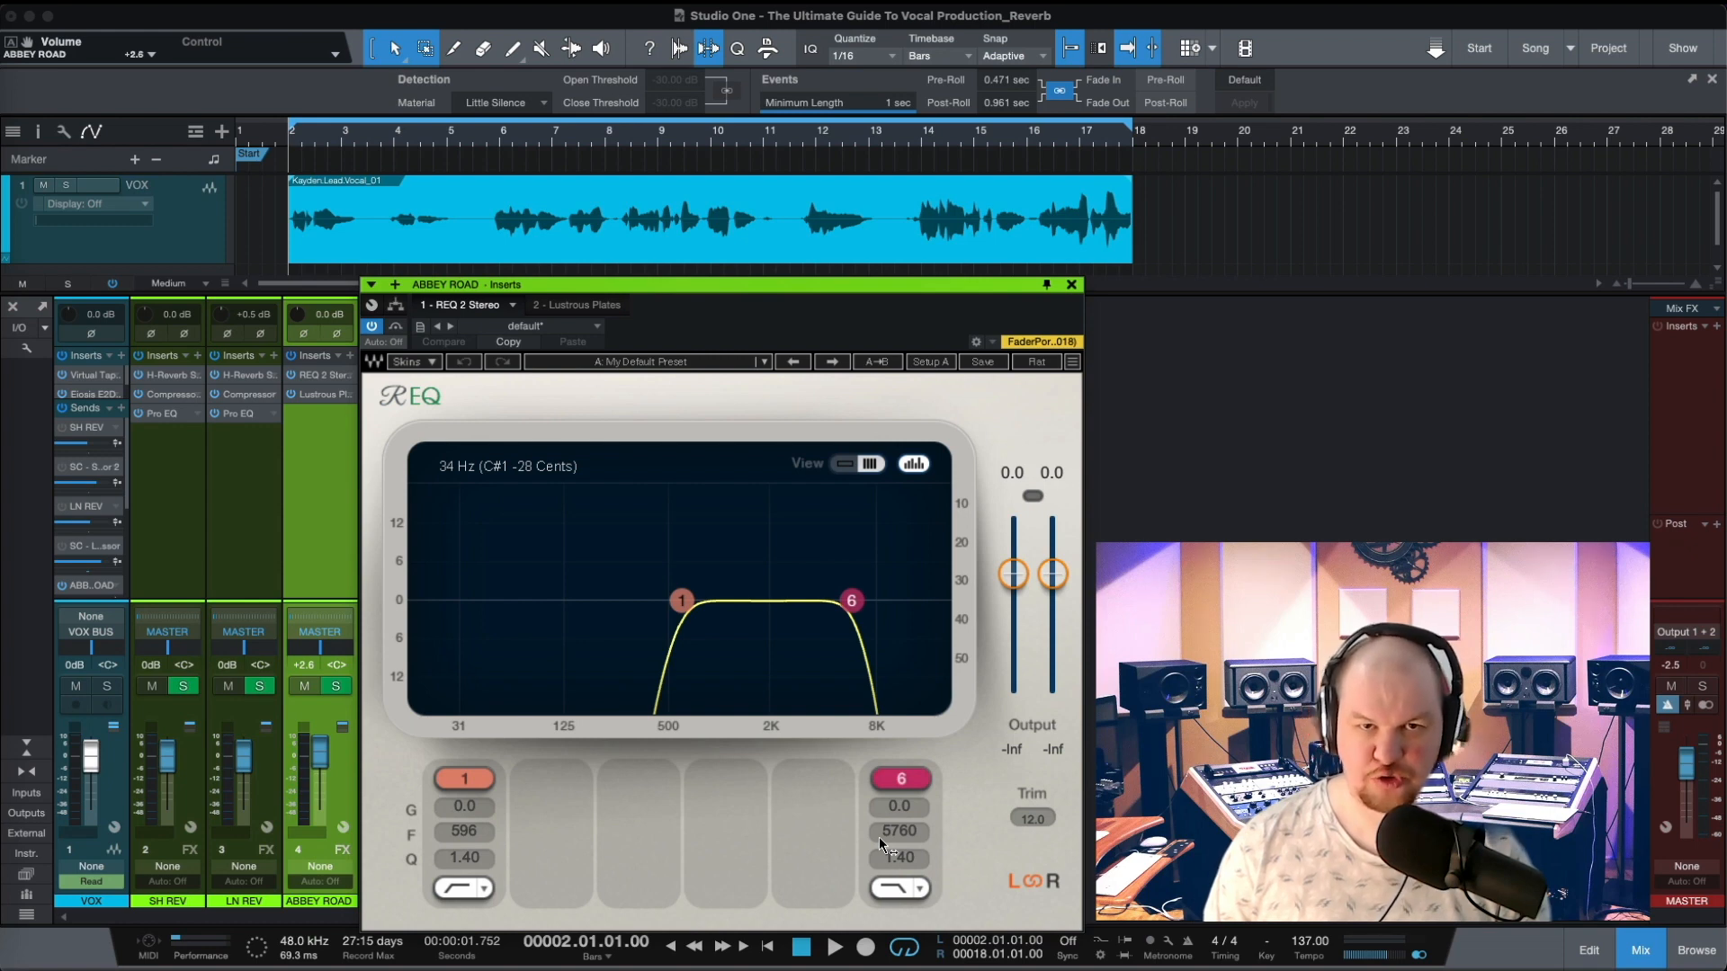
{"action": "key", "text": "space"}
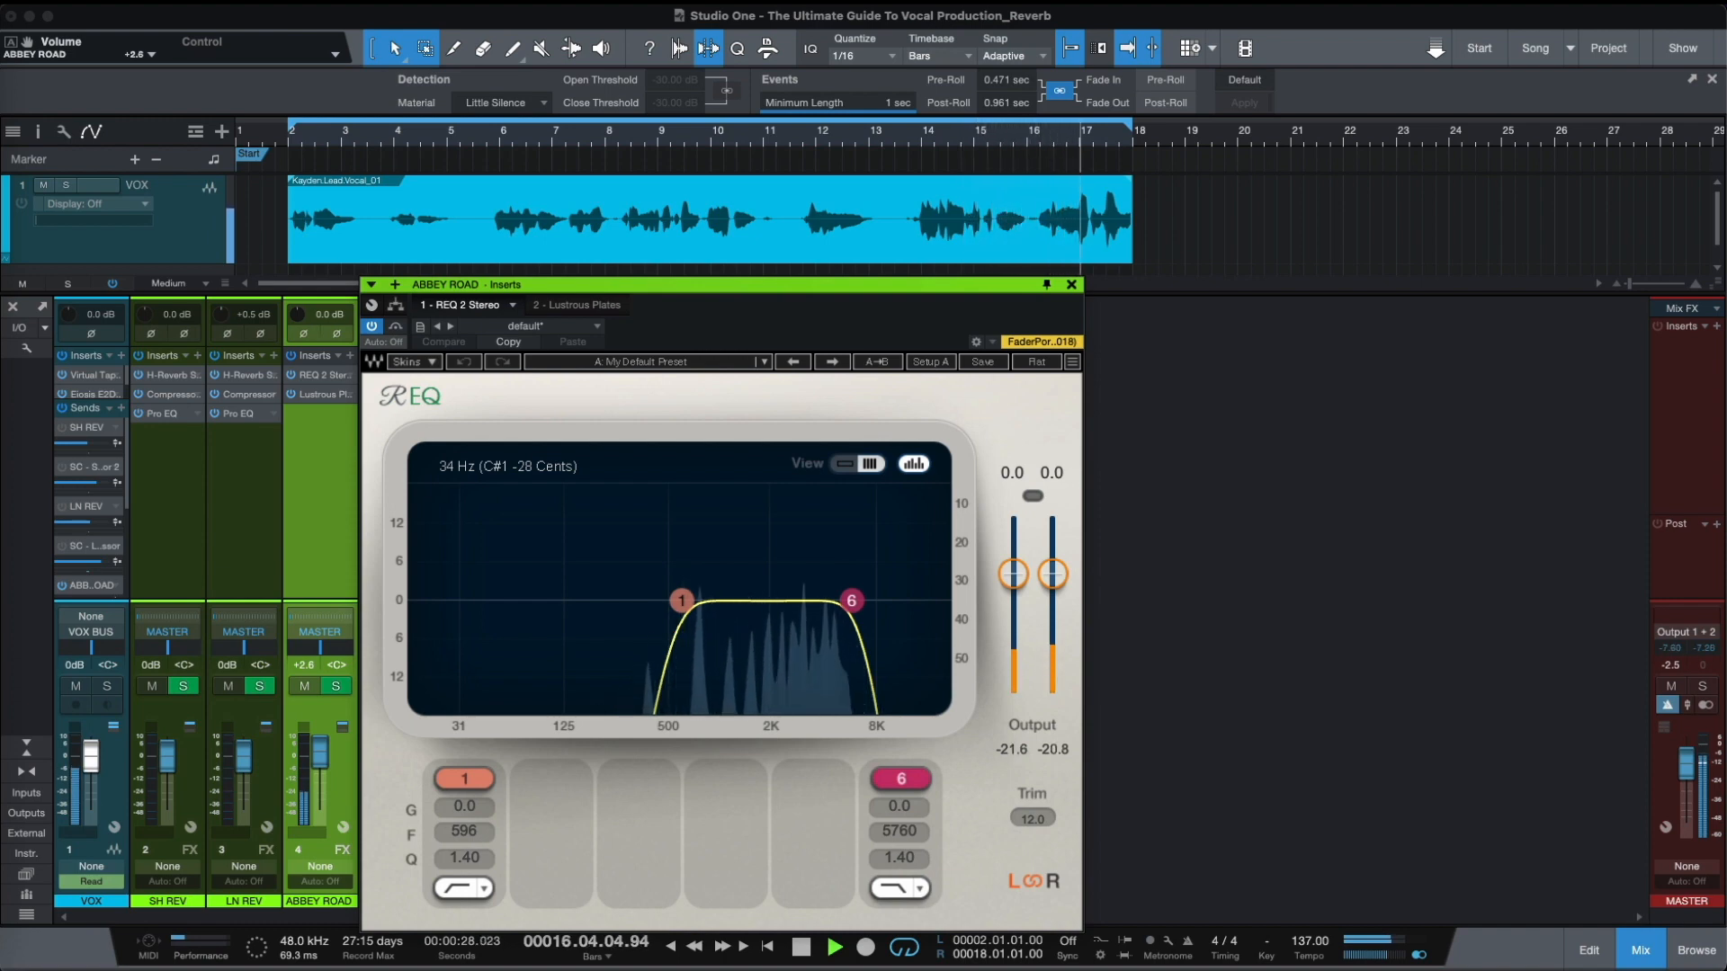
{"action": "key", "text": "space"}
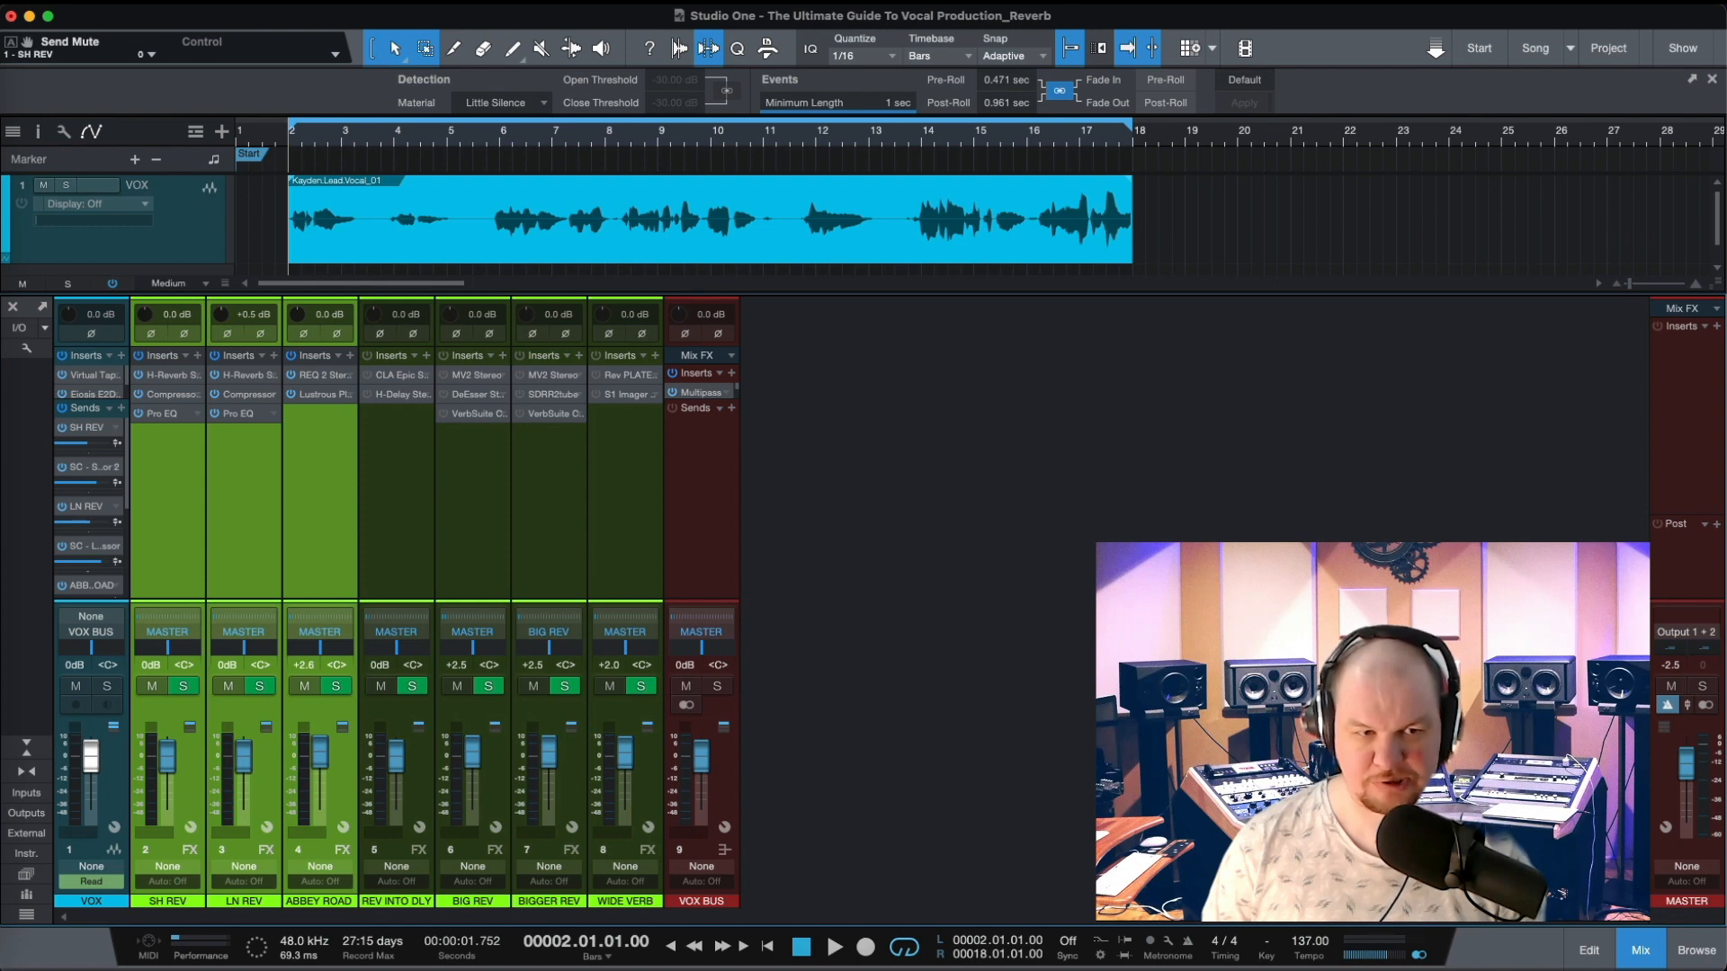
Audition the vocal with SH REV, LN REV and ABBEY ROAD together, and with the automated ABBEY ROAD send mute
{"action": "key", "text": "space"}
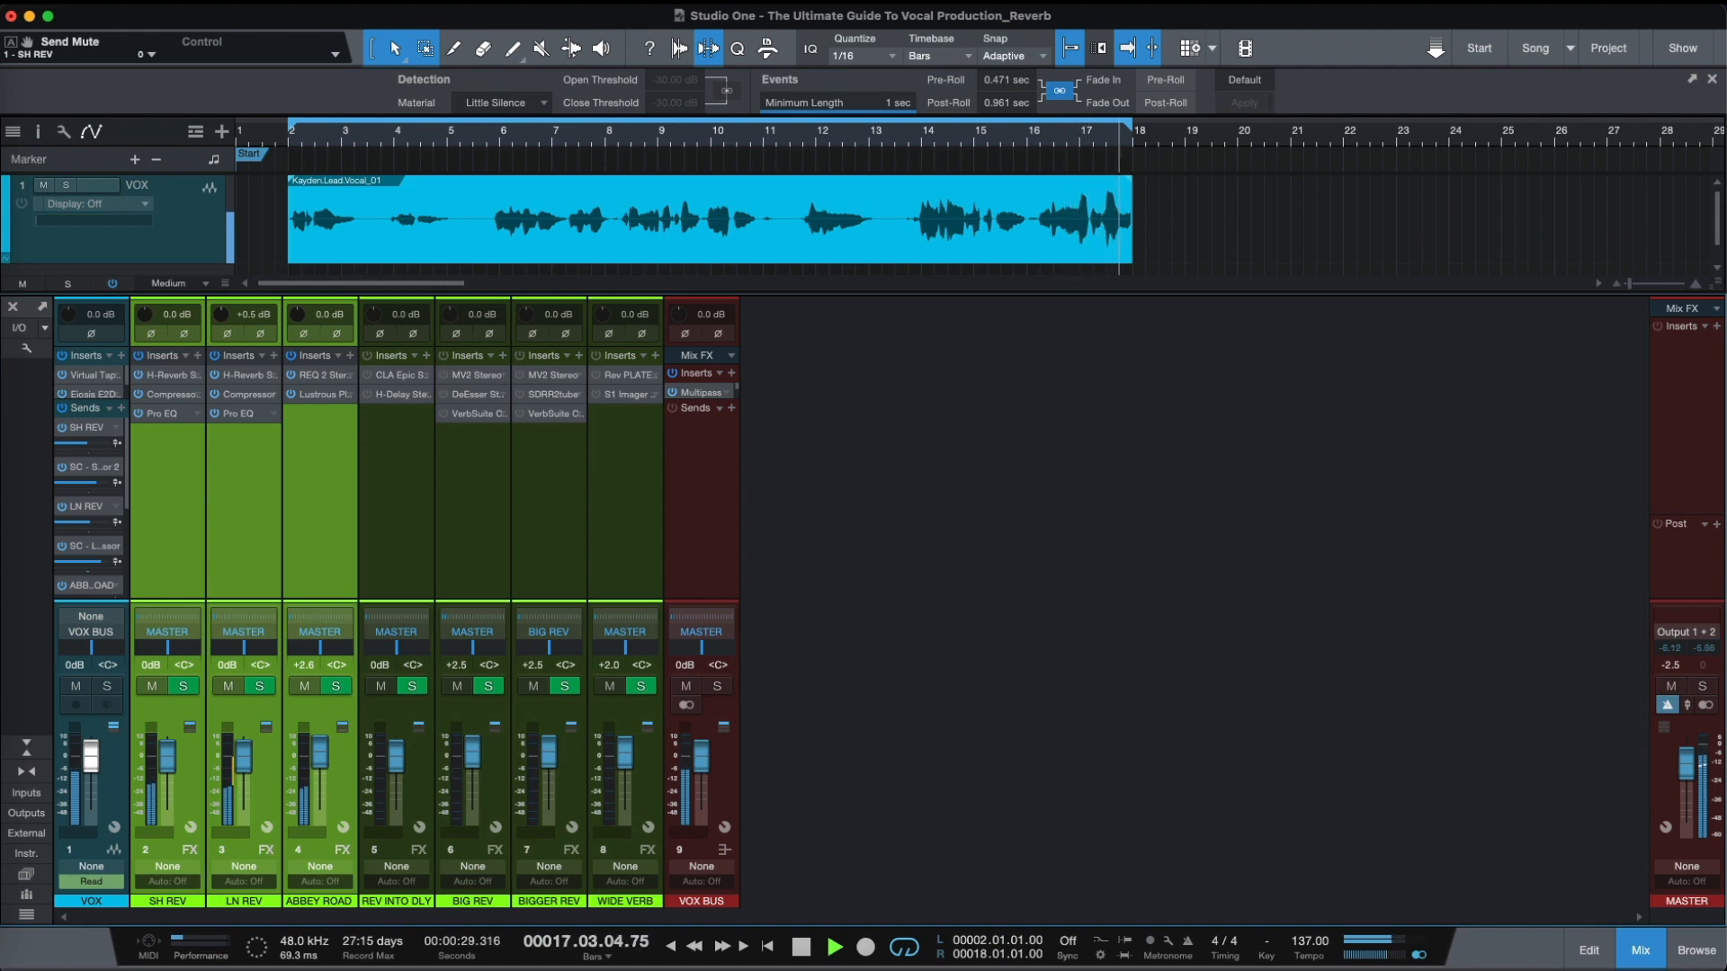
{"action": "key", "text": "space"}
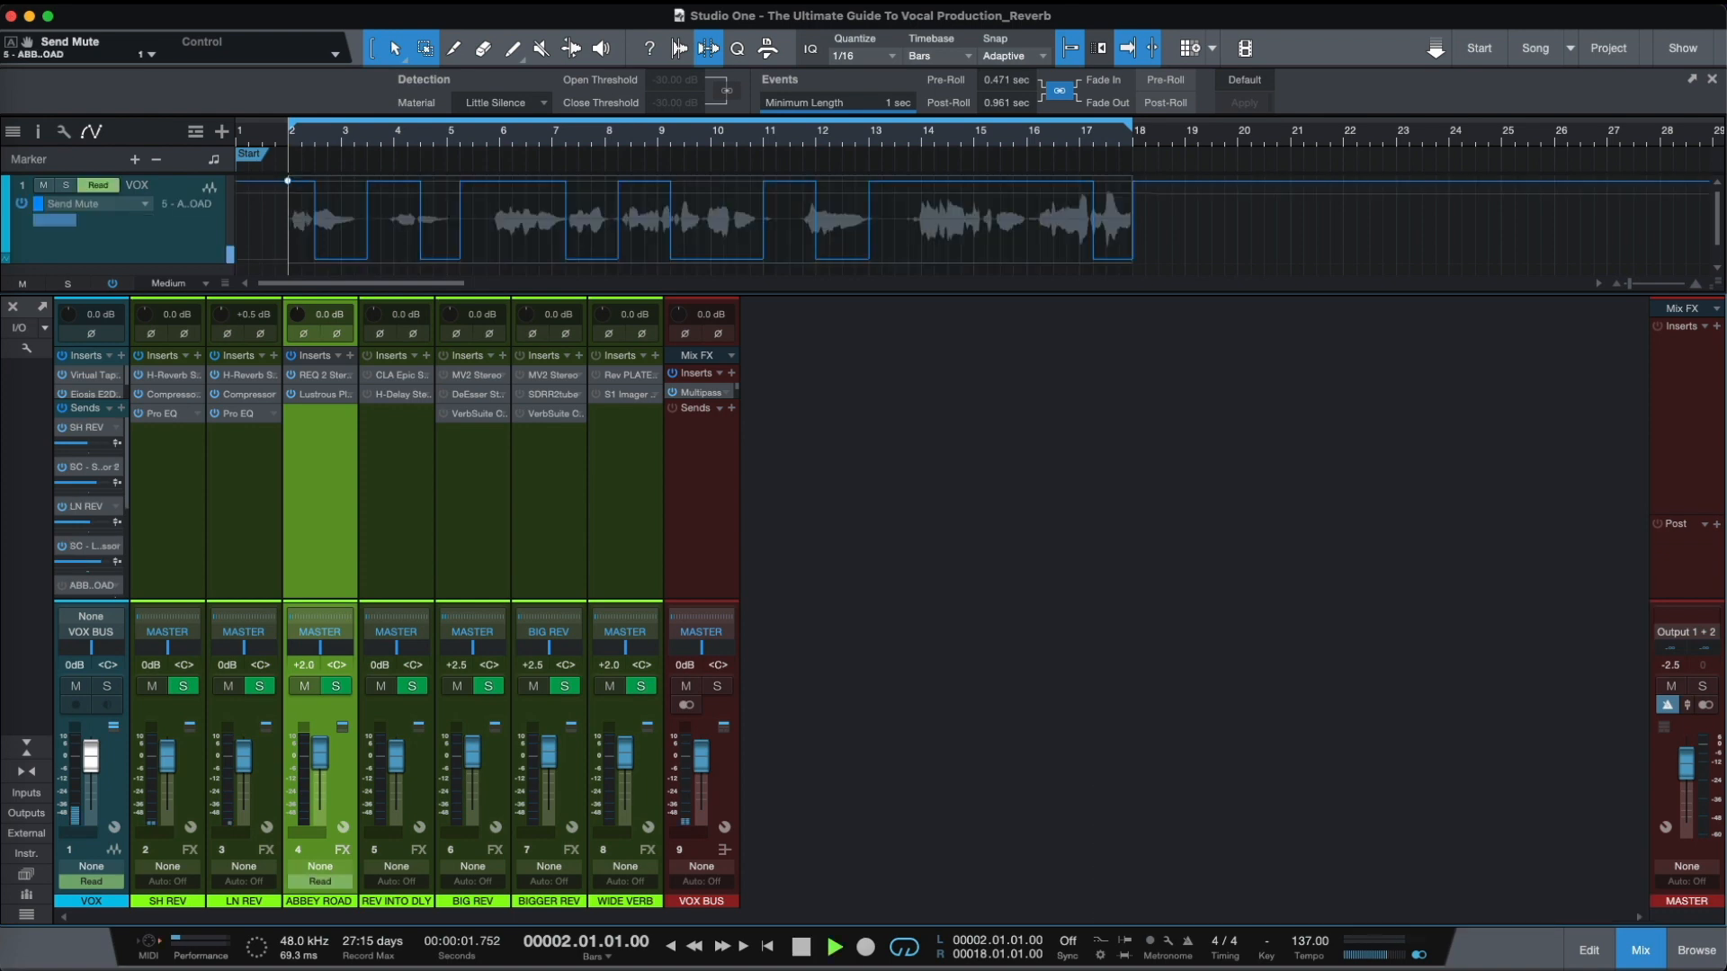
{"action": "key", "text": "space"}
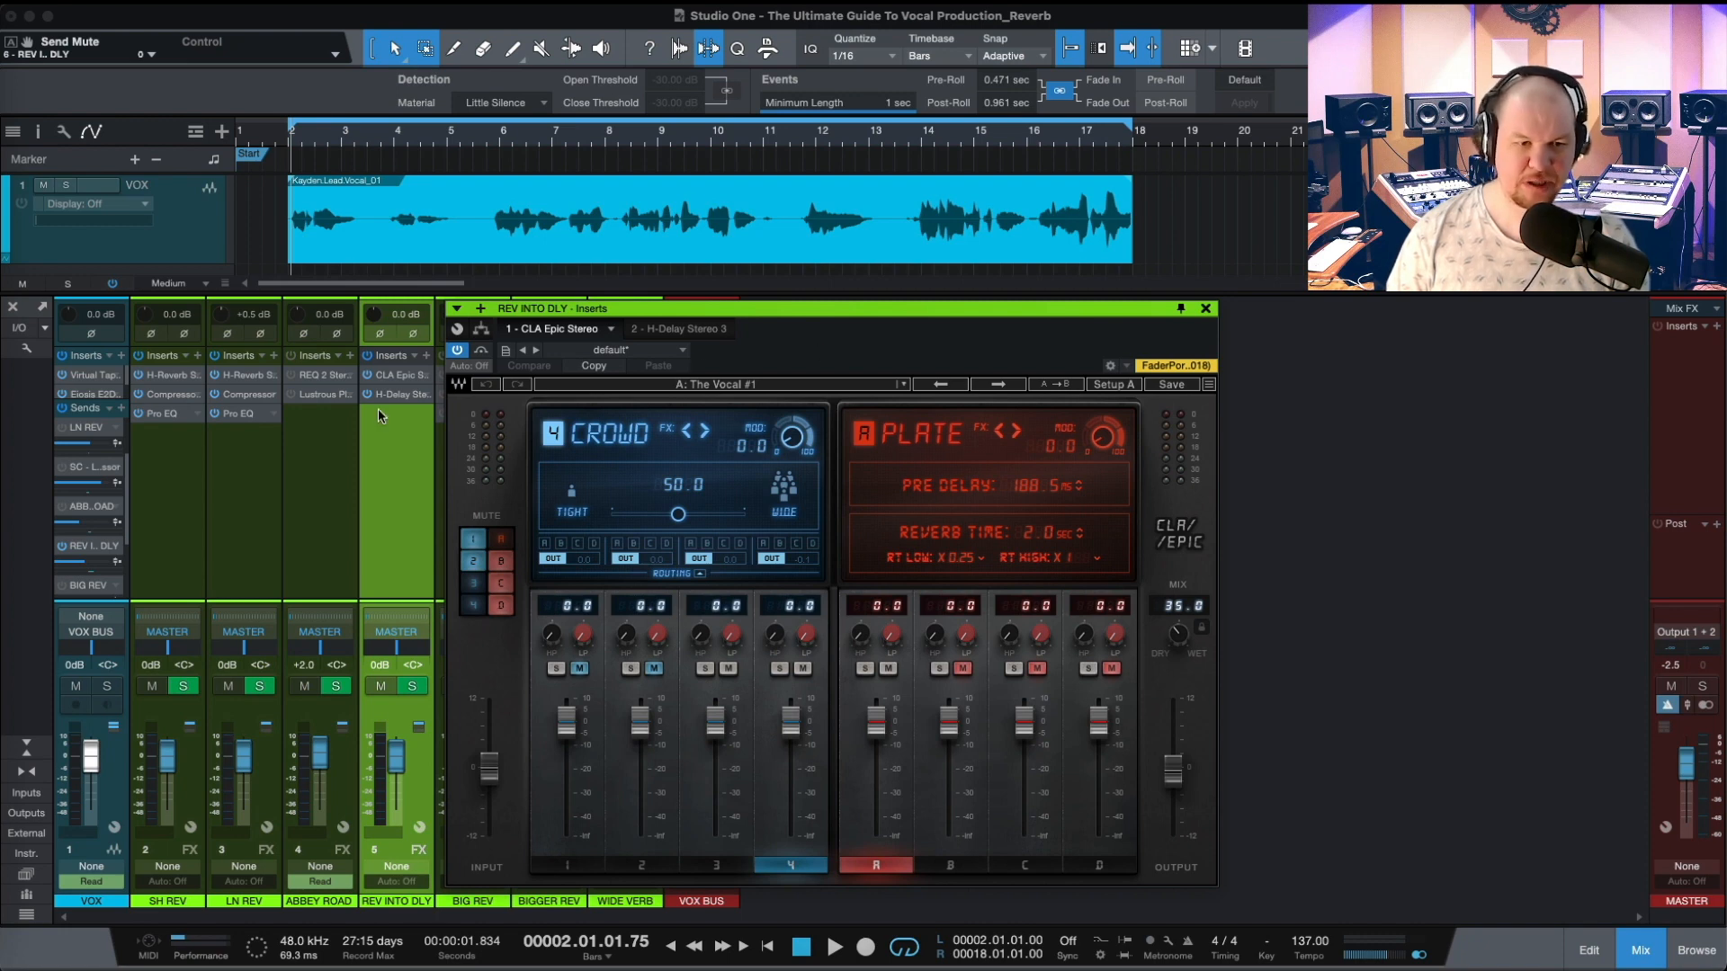
Show the H-Delay Stereo insert on REV INTO DLY and audition the vocal with the automated delay send
{"action": "left_click", "coordinate": [412, 394]}
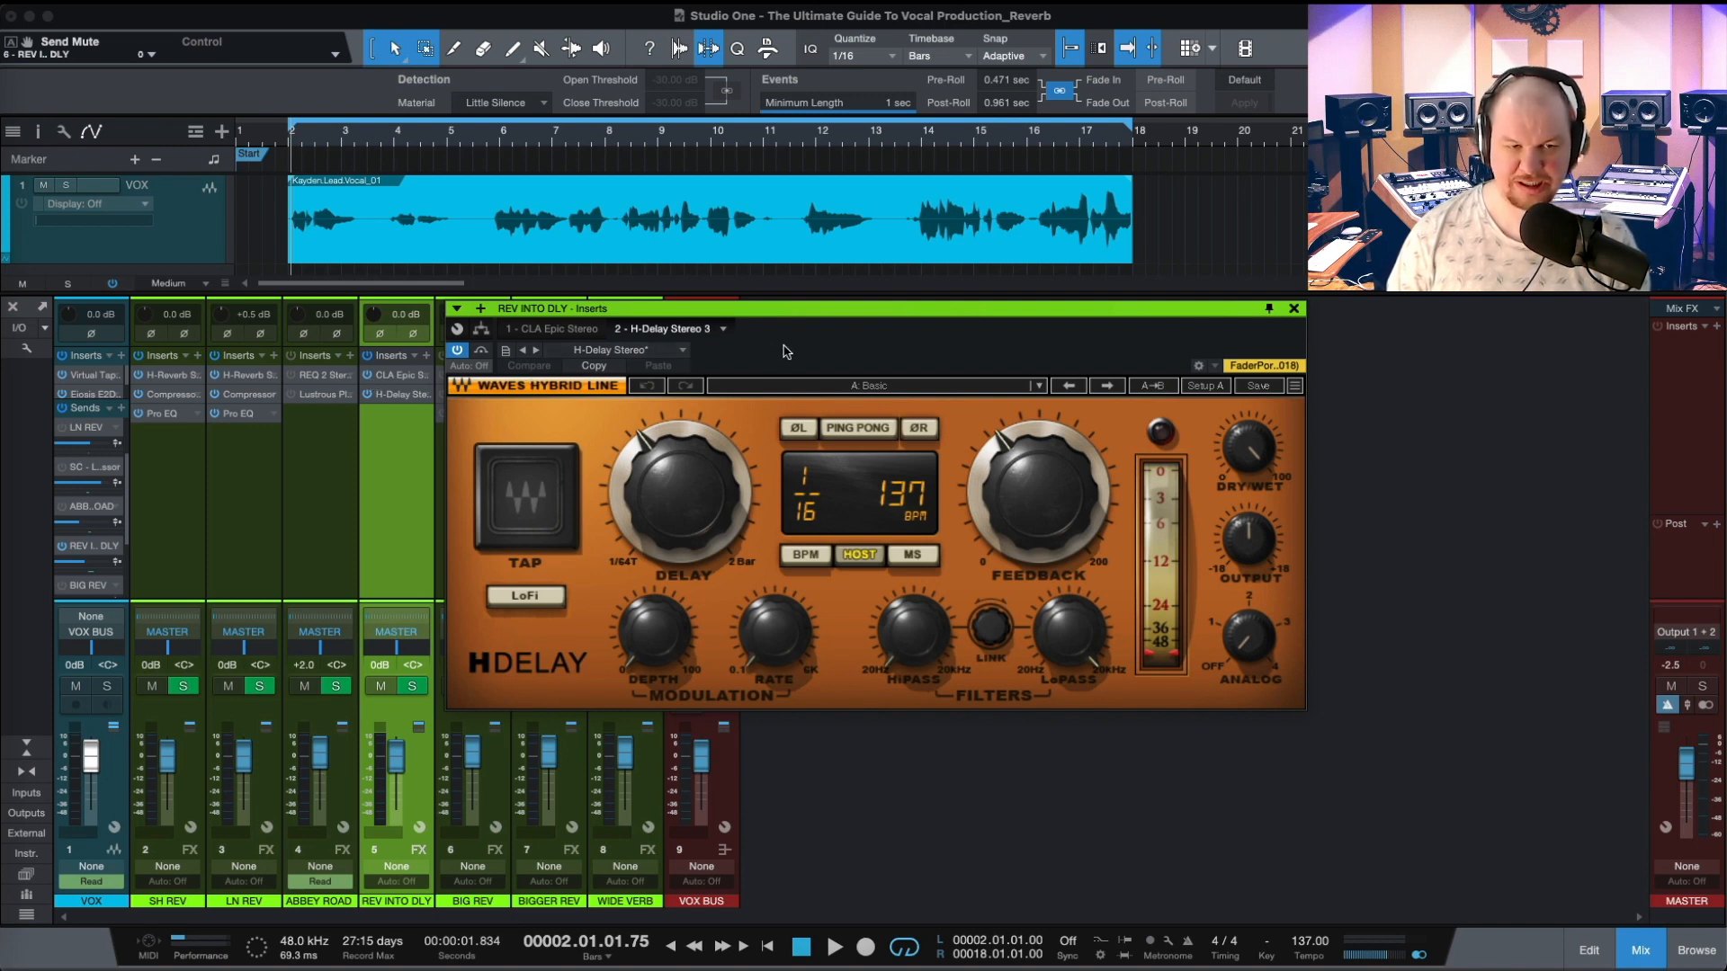
{"action": "key", "text": "space"}
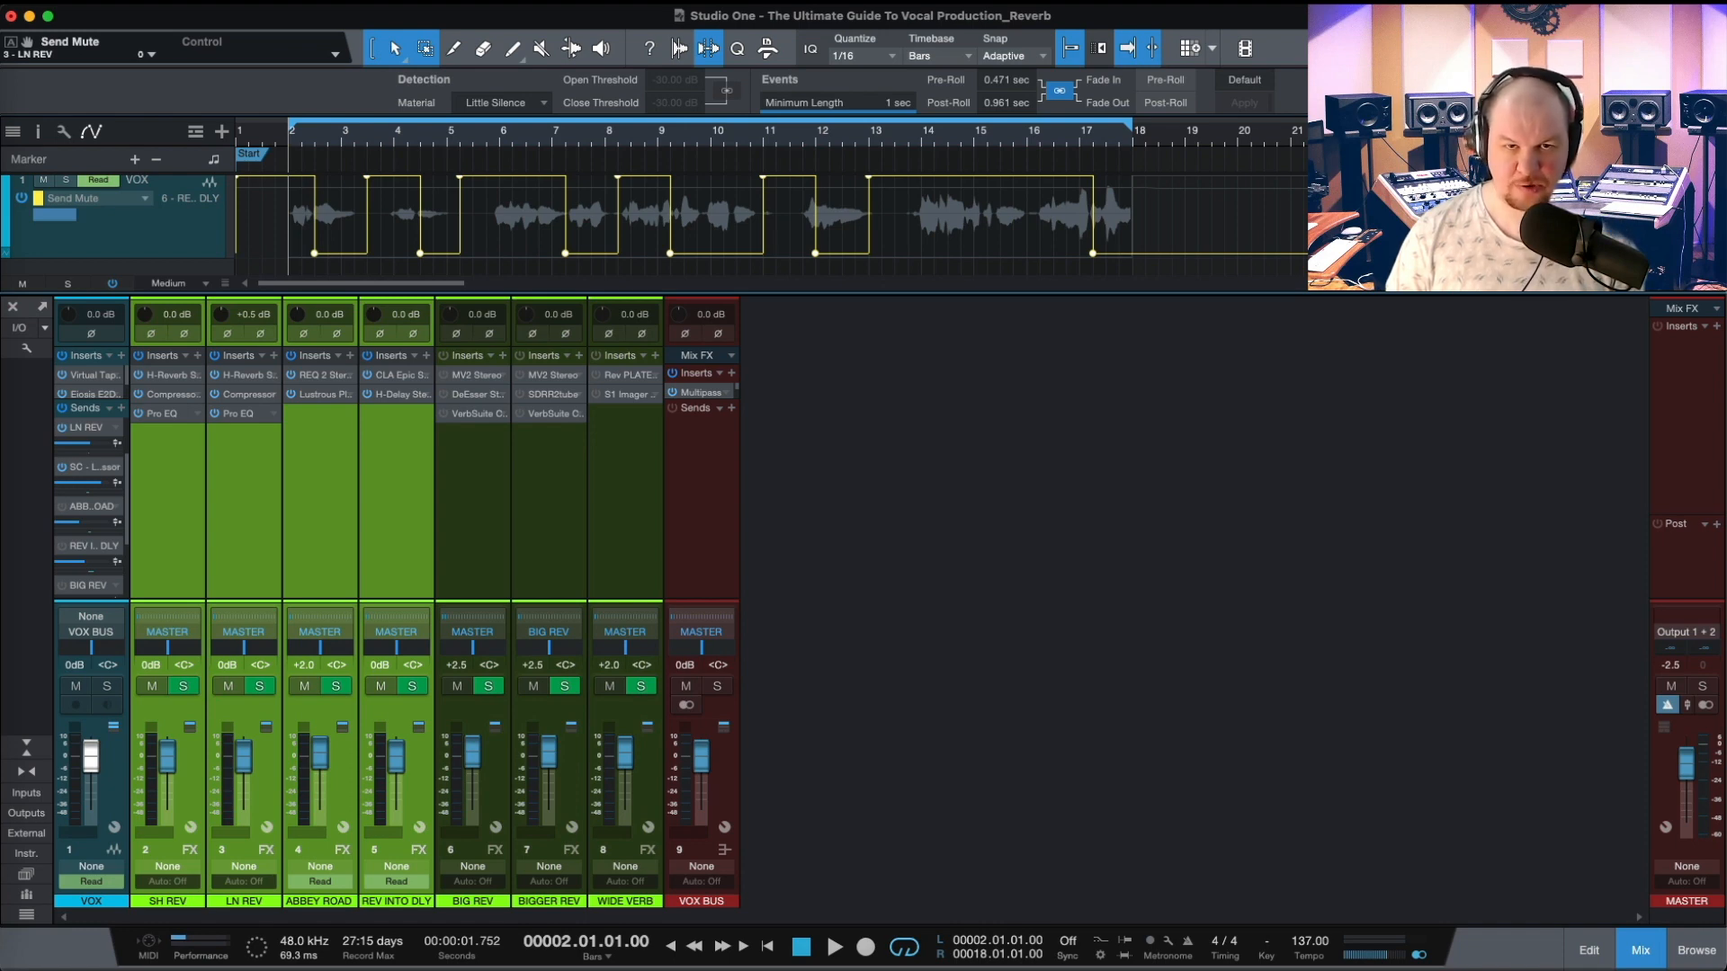
{"action": "key", "text": "space"}
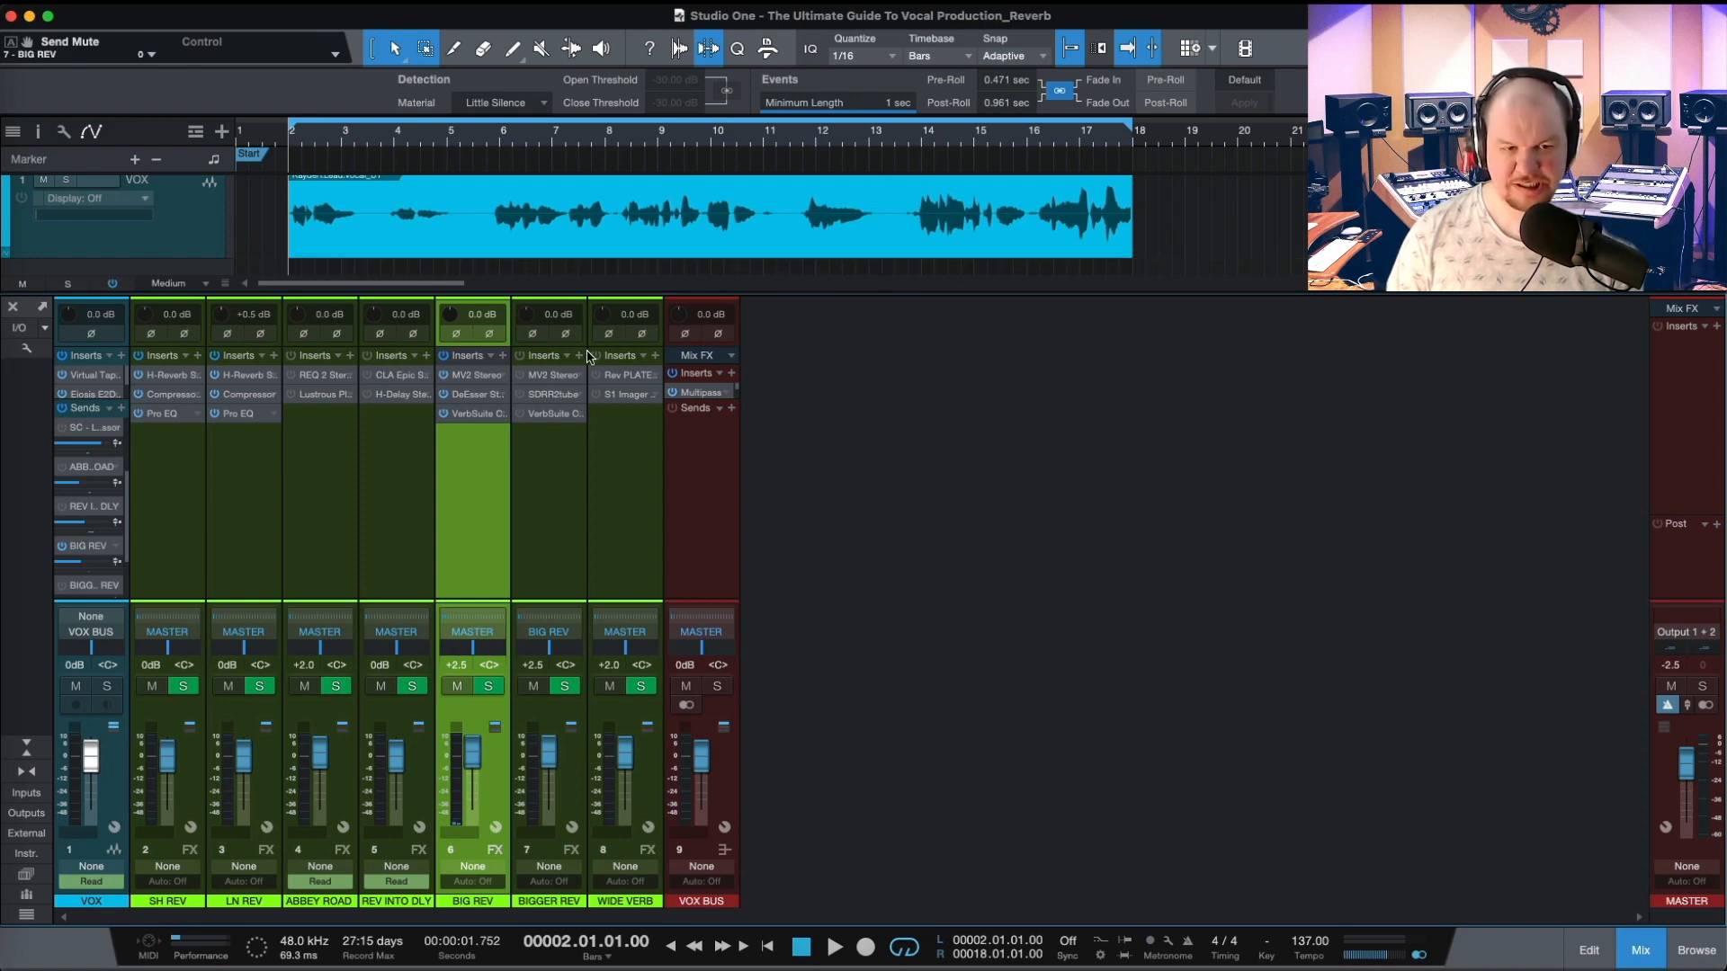
Review the MV2, DeEsser and VerbSuite Classics inserts on BIG REV and audition the vocal with that reverb
{"action": "left_click", "coordinate": [472, 375]}
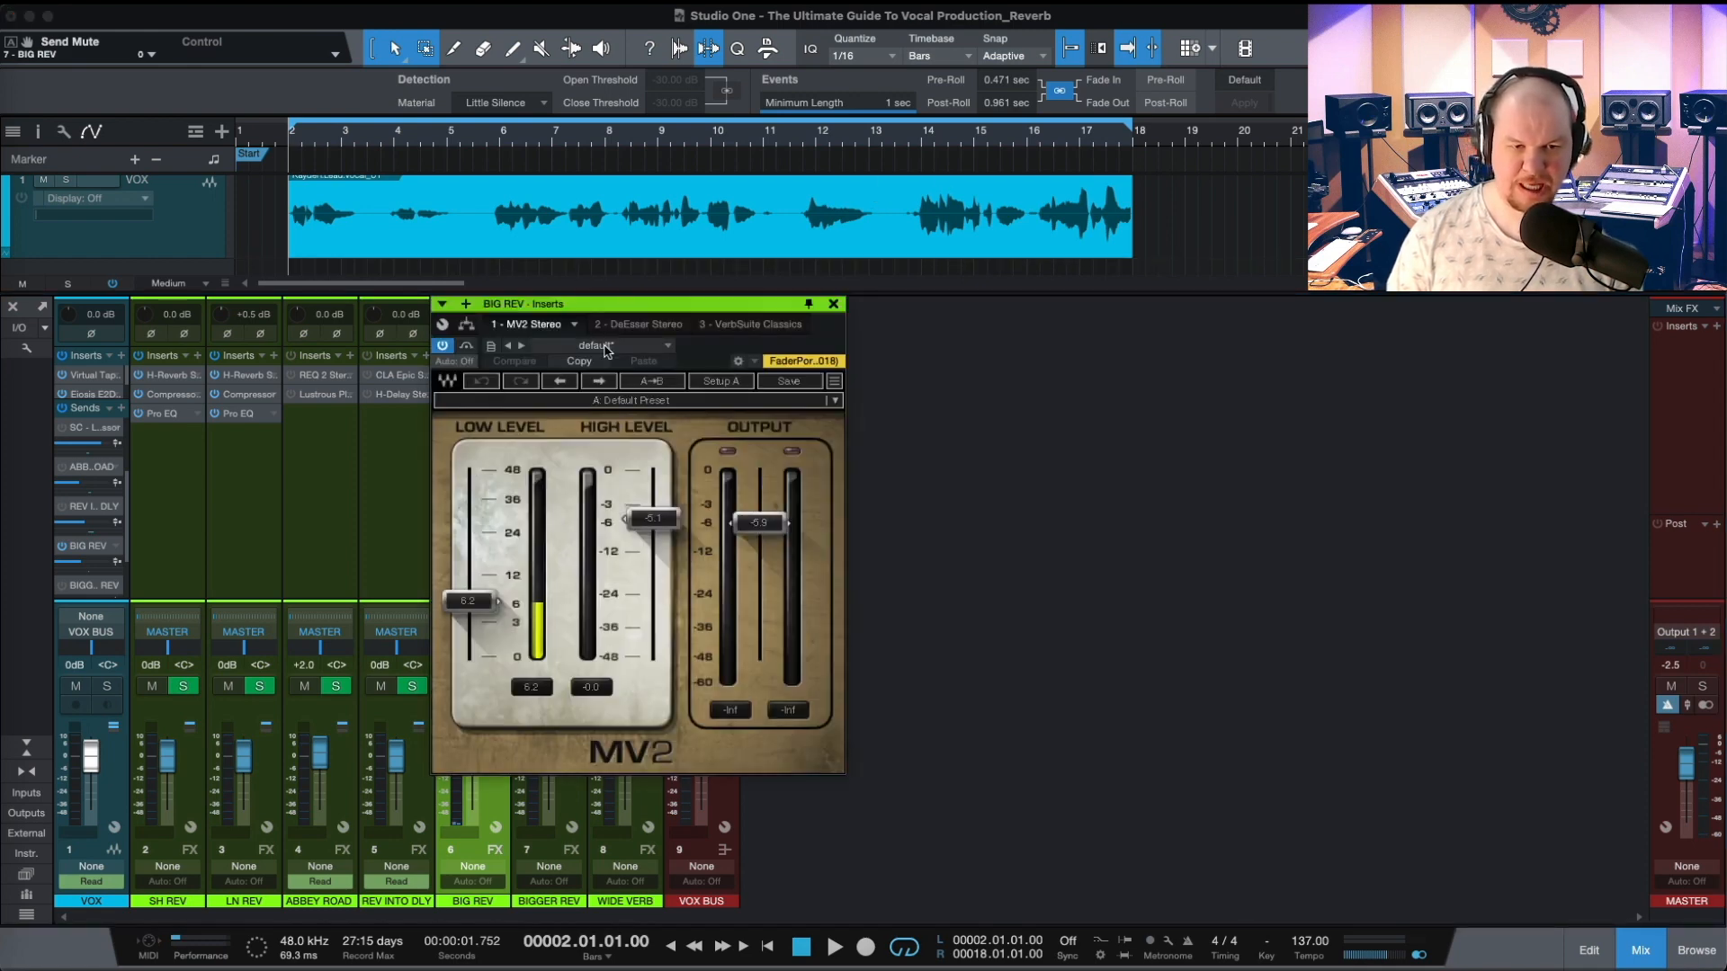
{"action": "left_click_drag", "start_coordinate": [716, 306], "coordinate": [800, 308]}
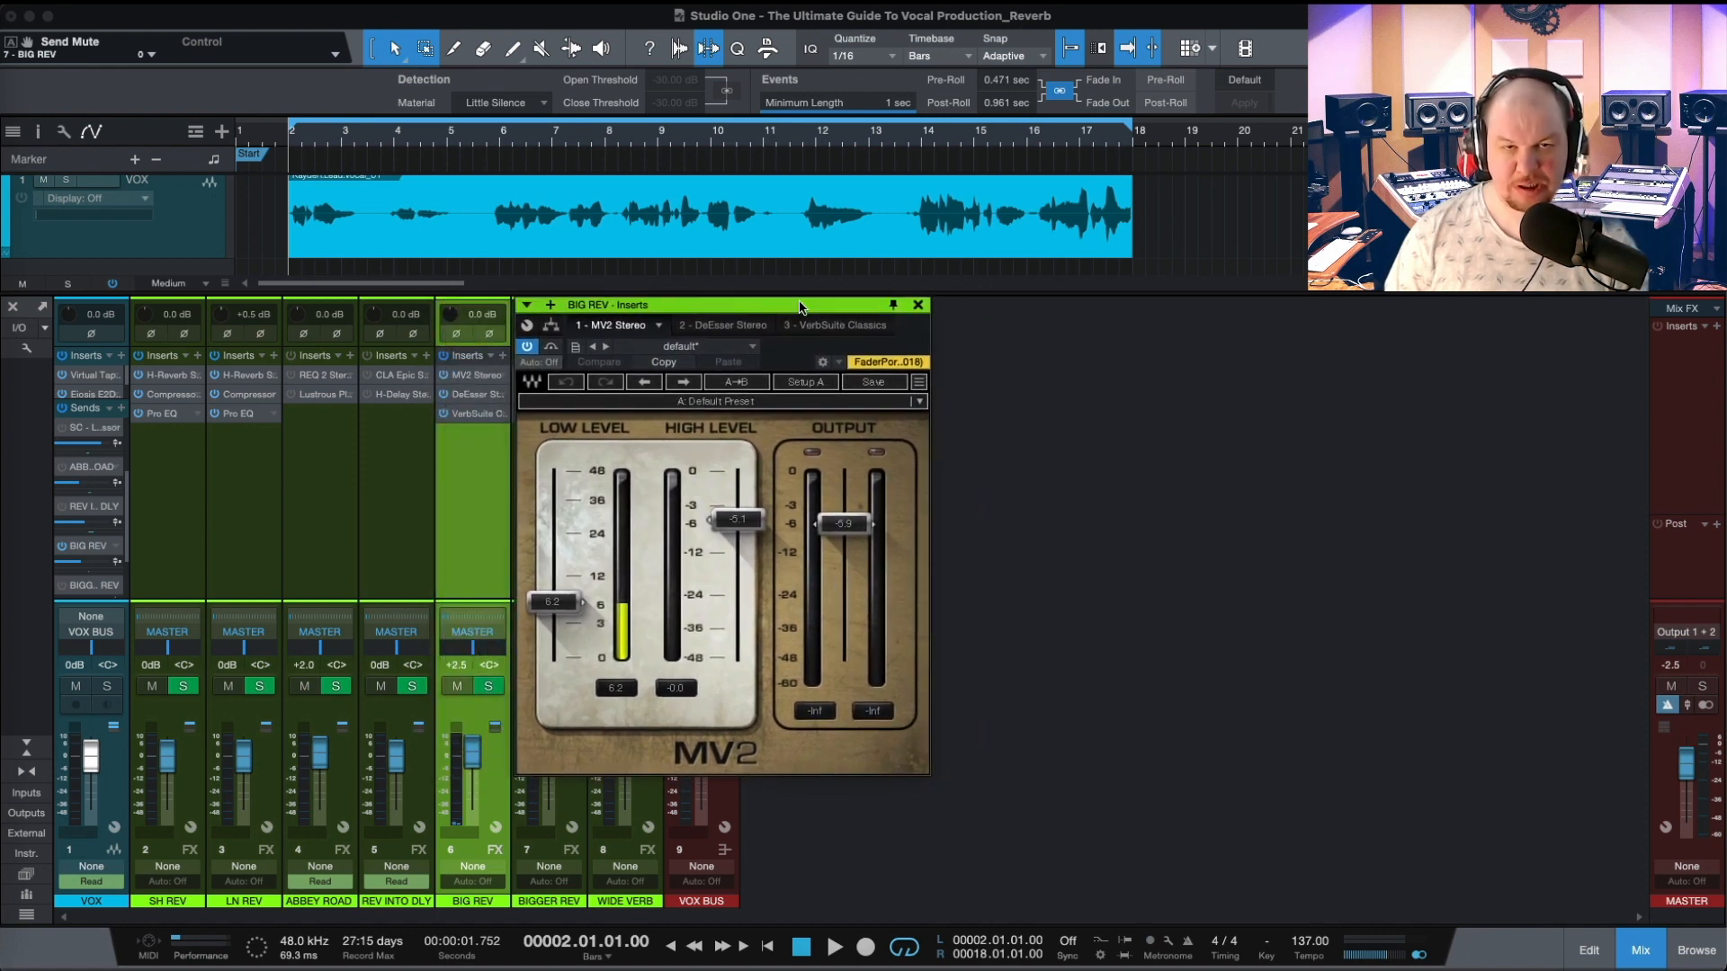
{"action": "left_click", "coordinate": [722, 325]}
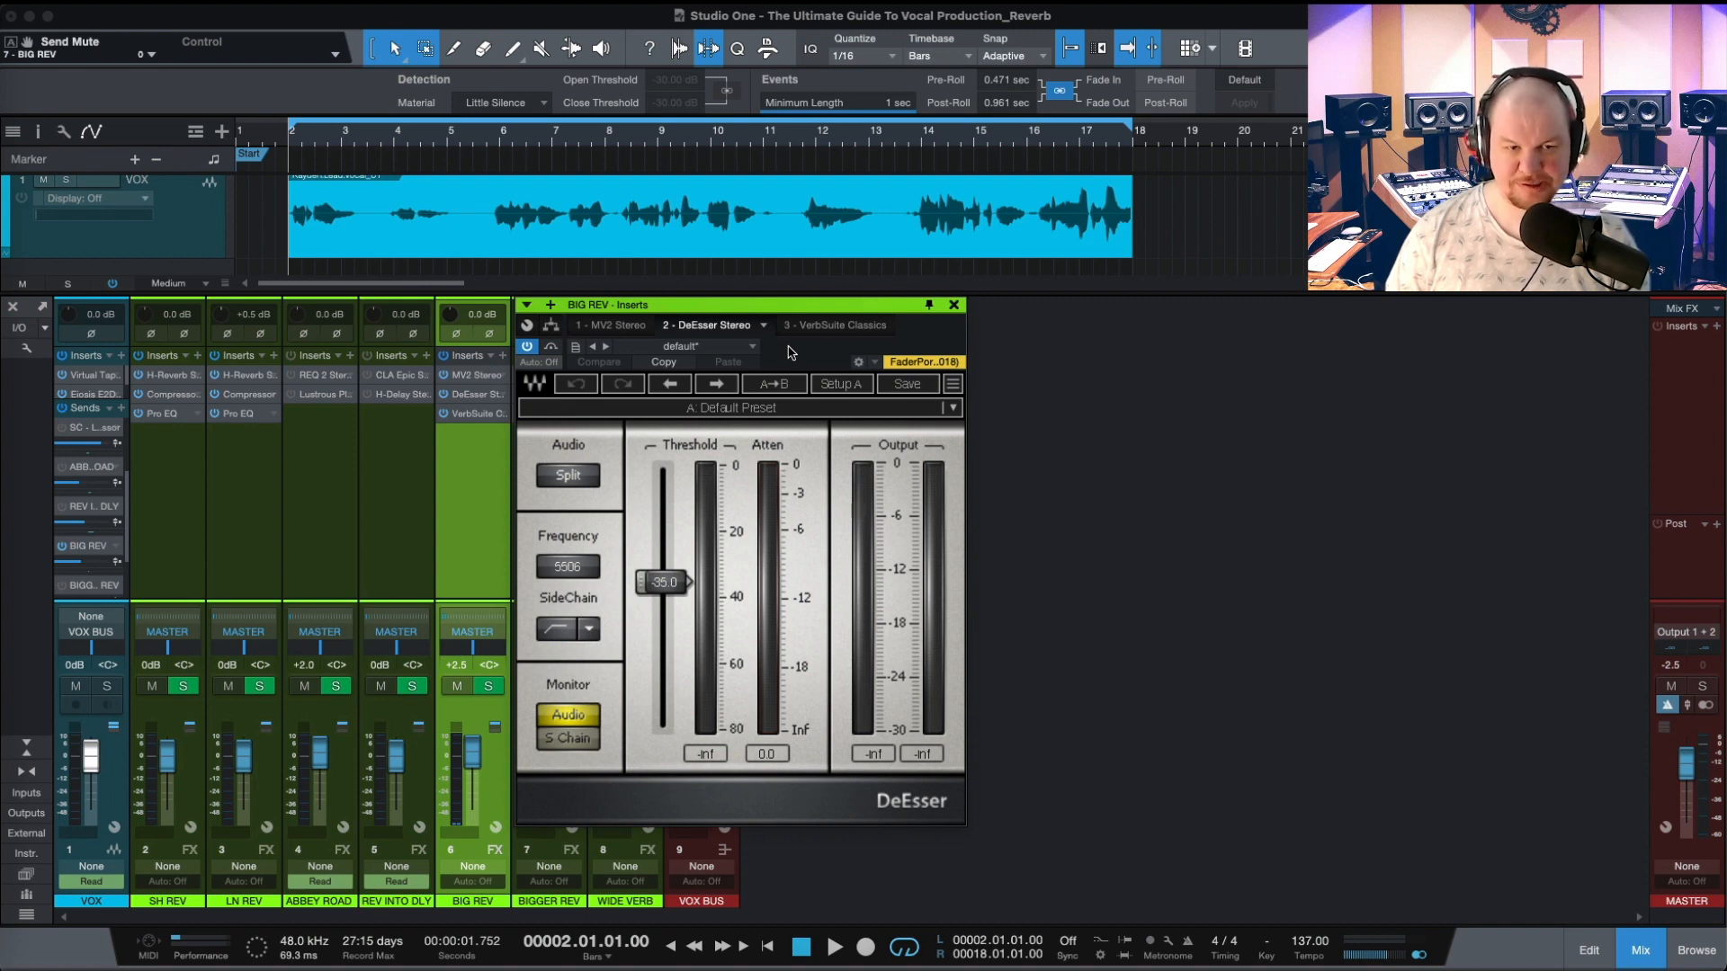
{"action": "left_click", "coordinate": [833, 326]}
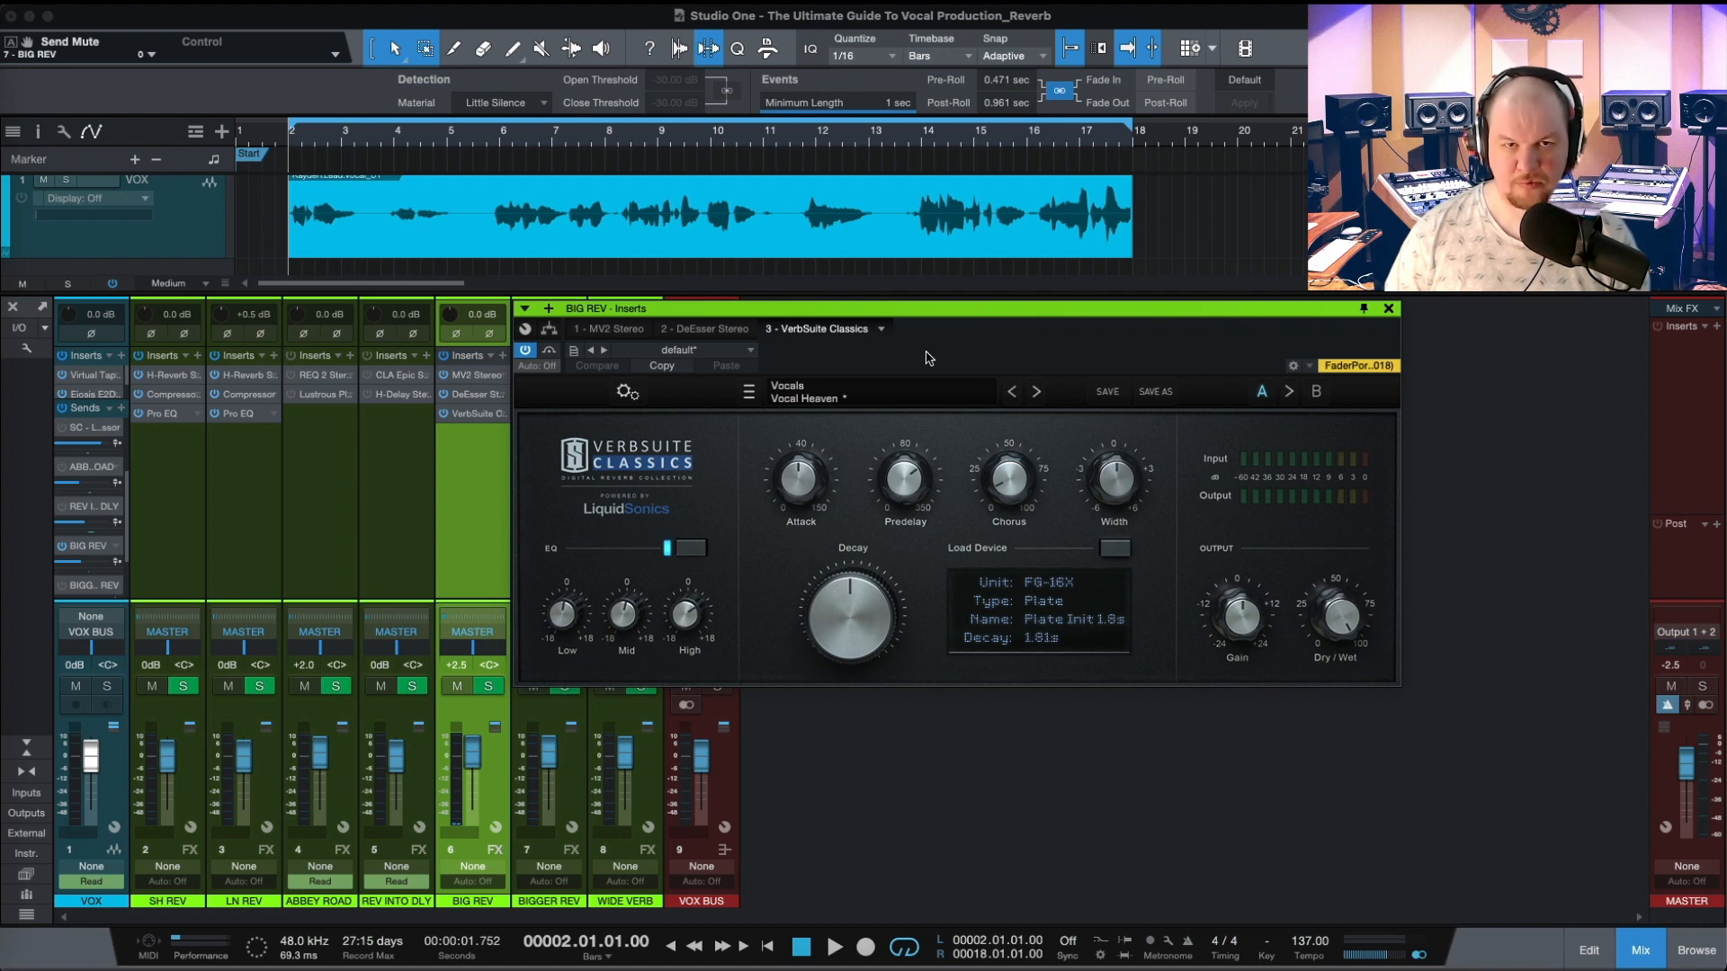
{"action": "key", "text": "space"}
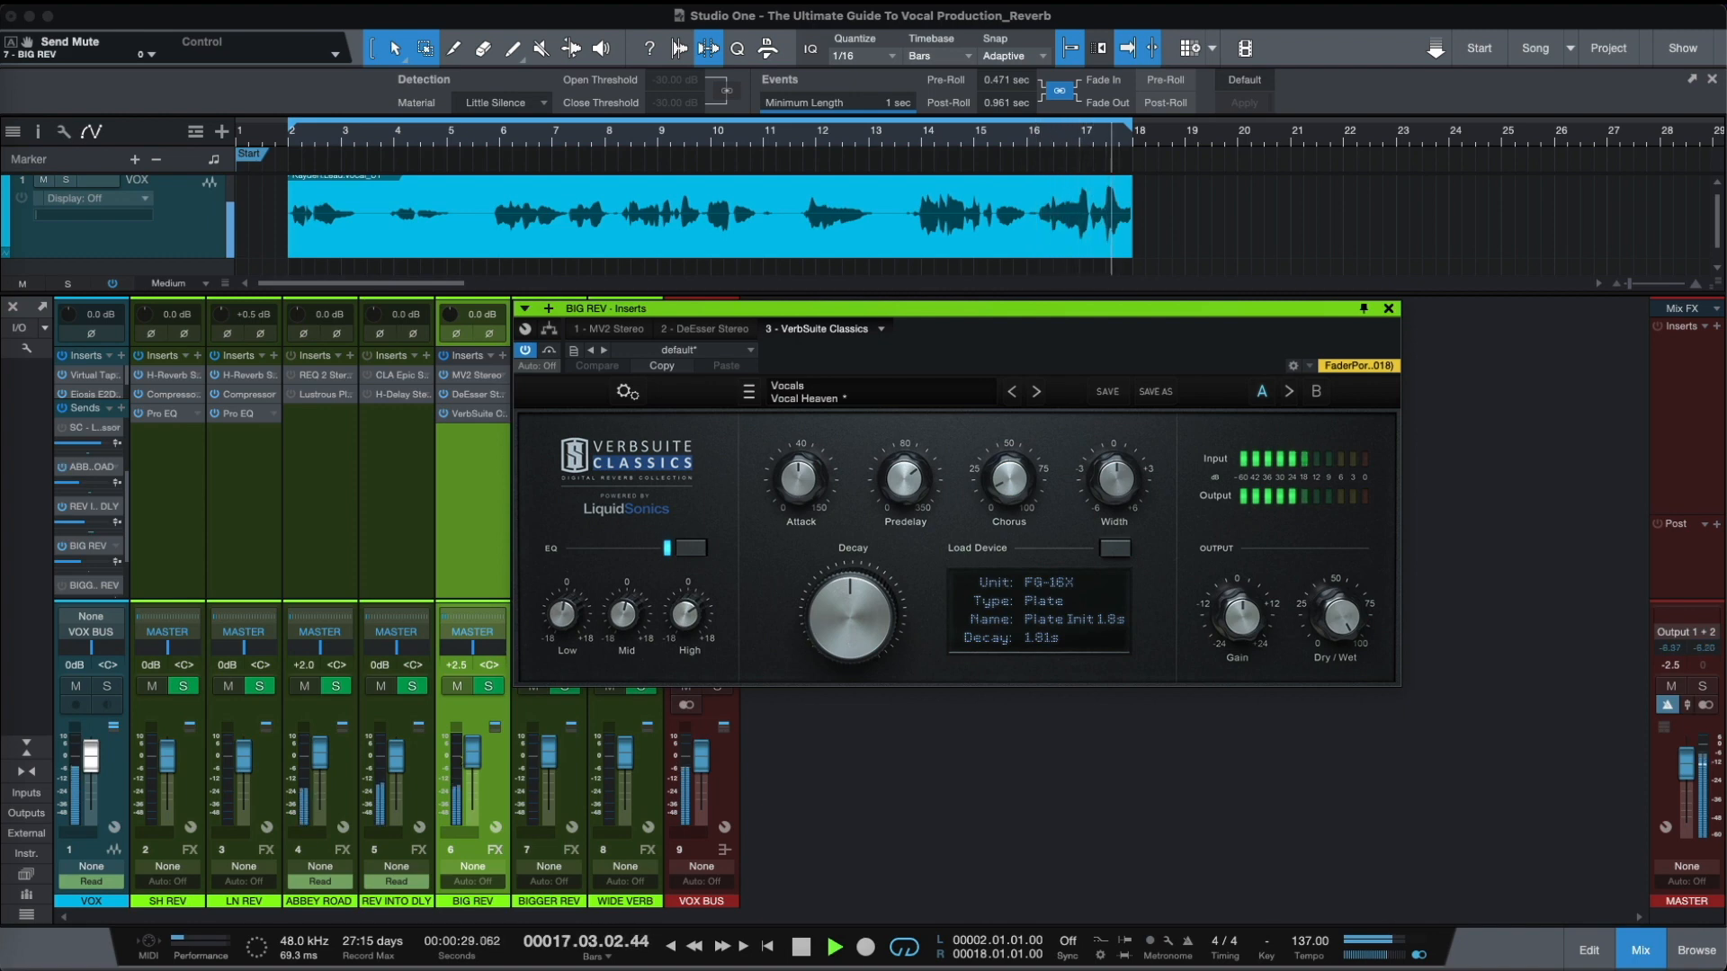
{"action": "key", "text": "space"}
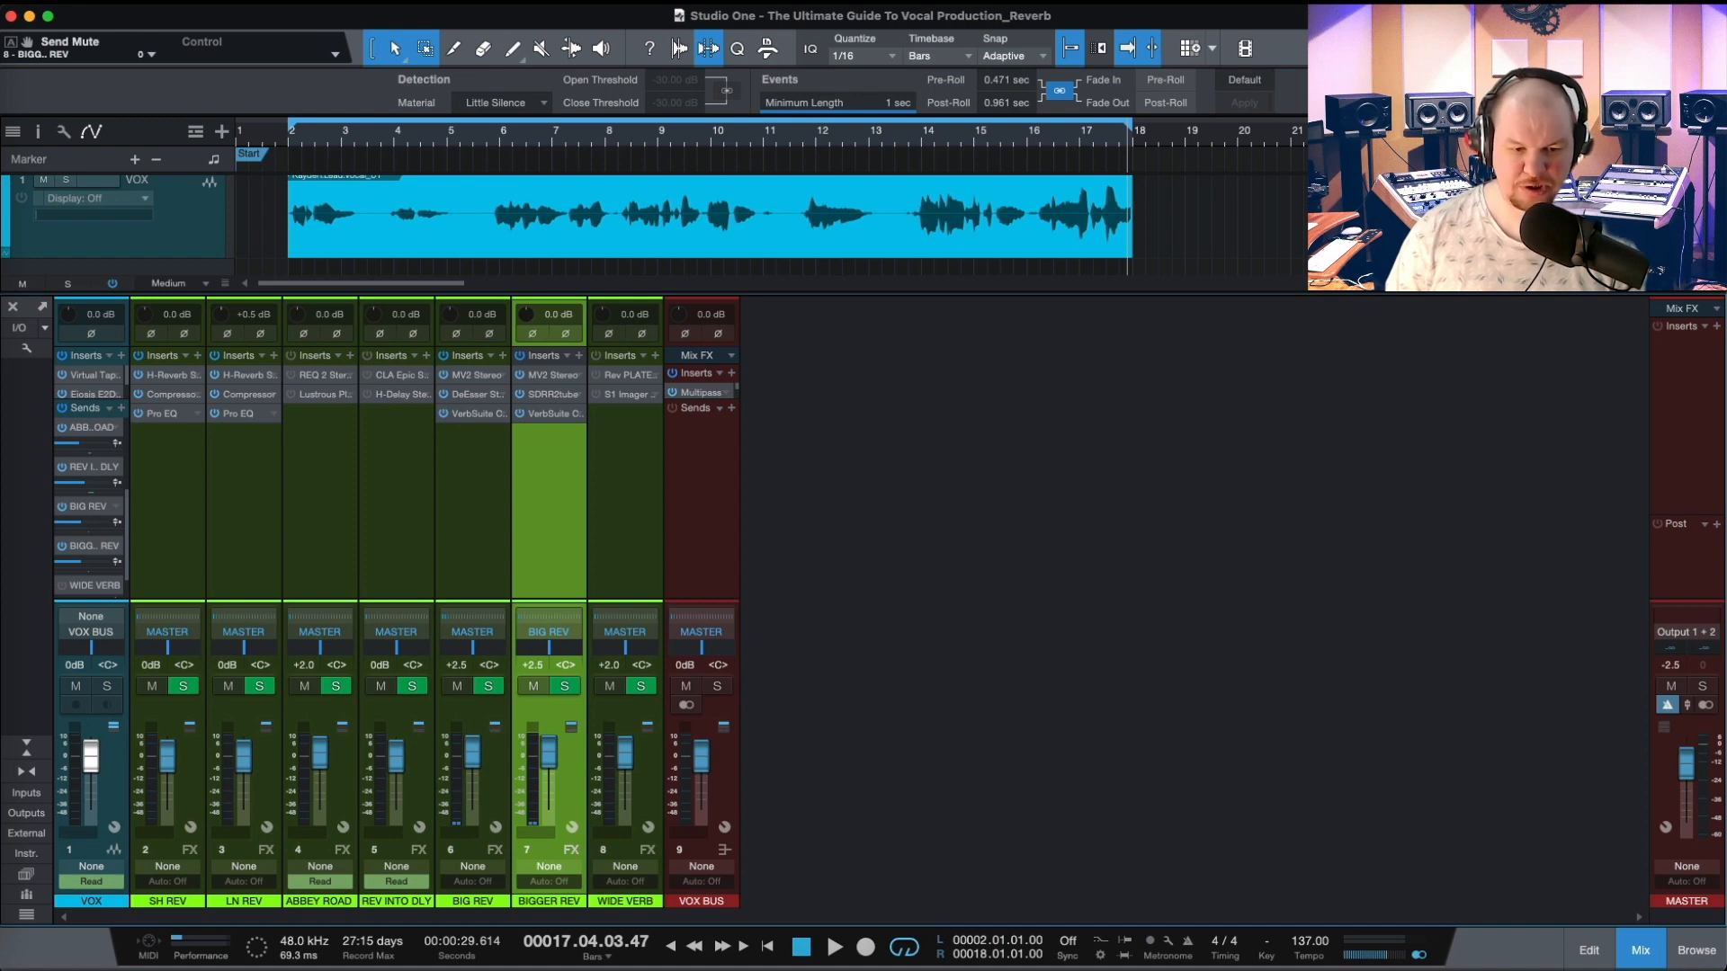
Rename the BIGGER REV channel to REV INTO REV
{"action": "double_click", "coordinate": [553, 901]}
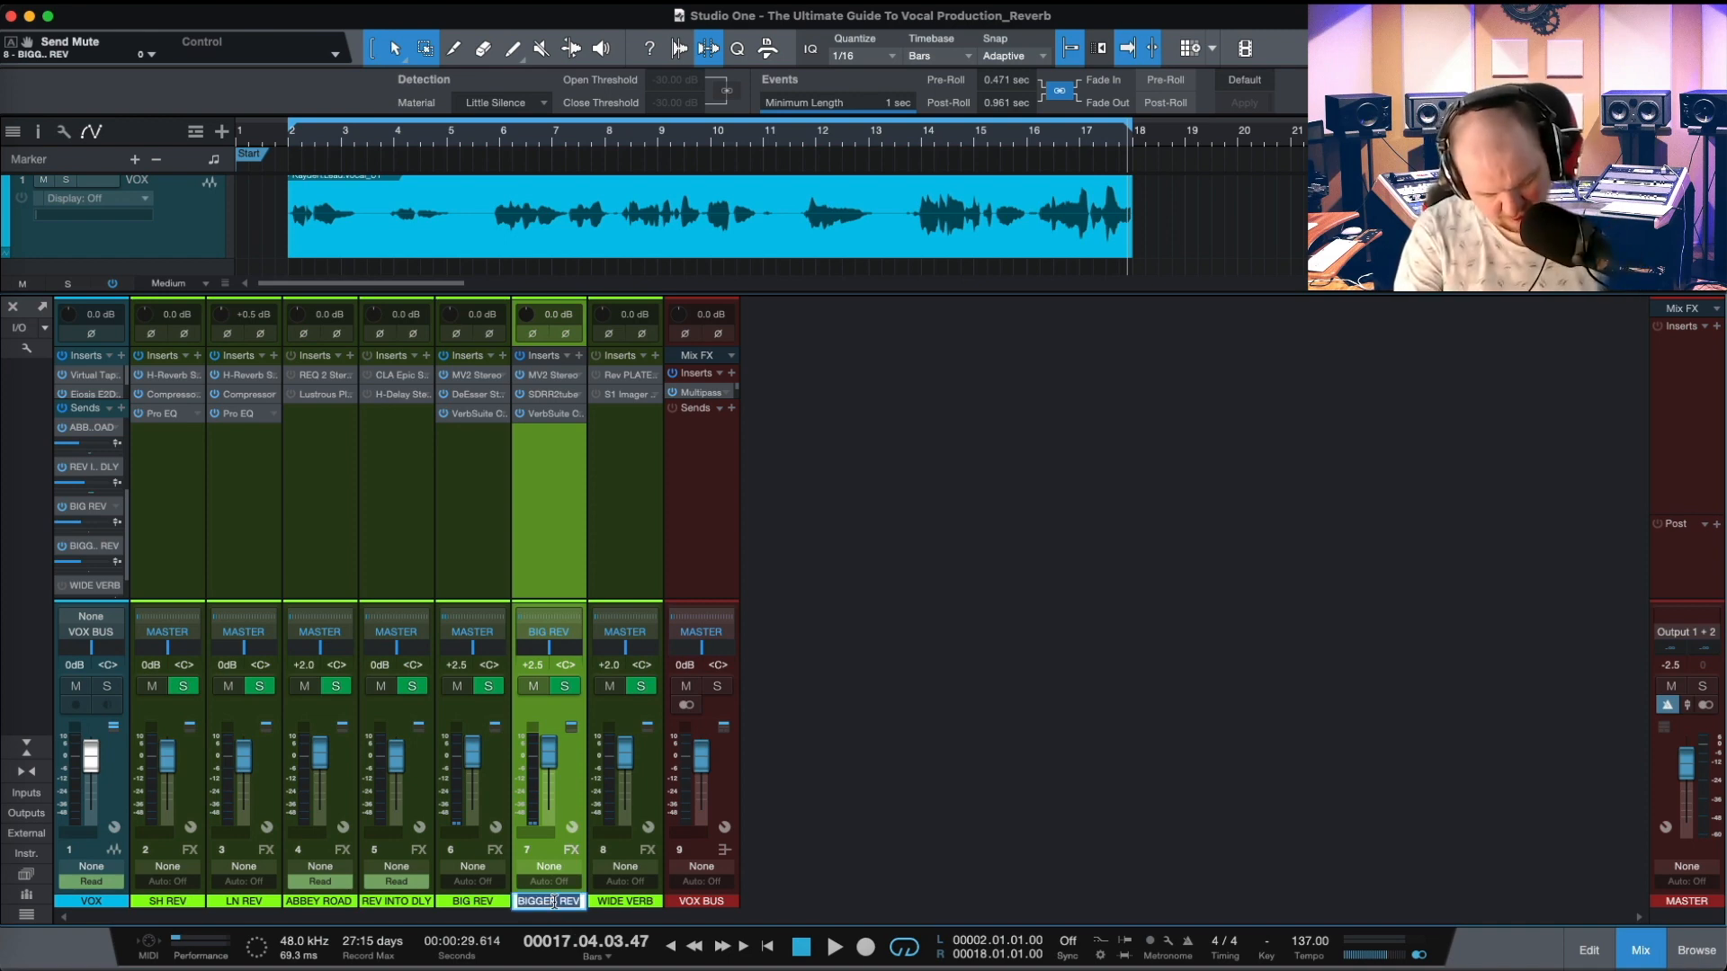
{"action": "type", "text": "REV INT"}
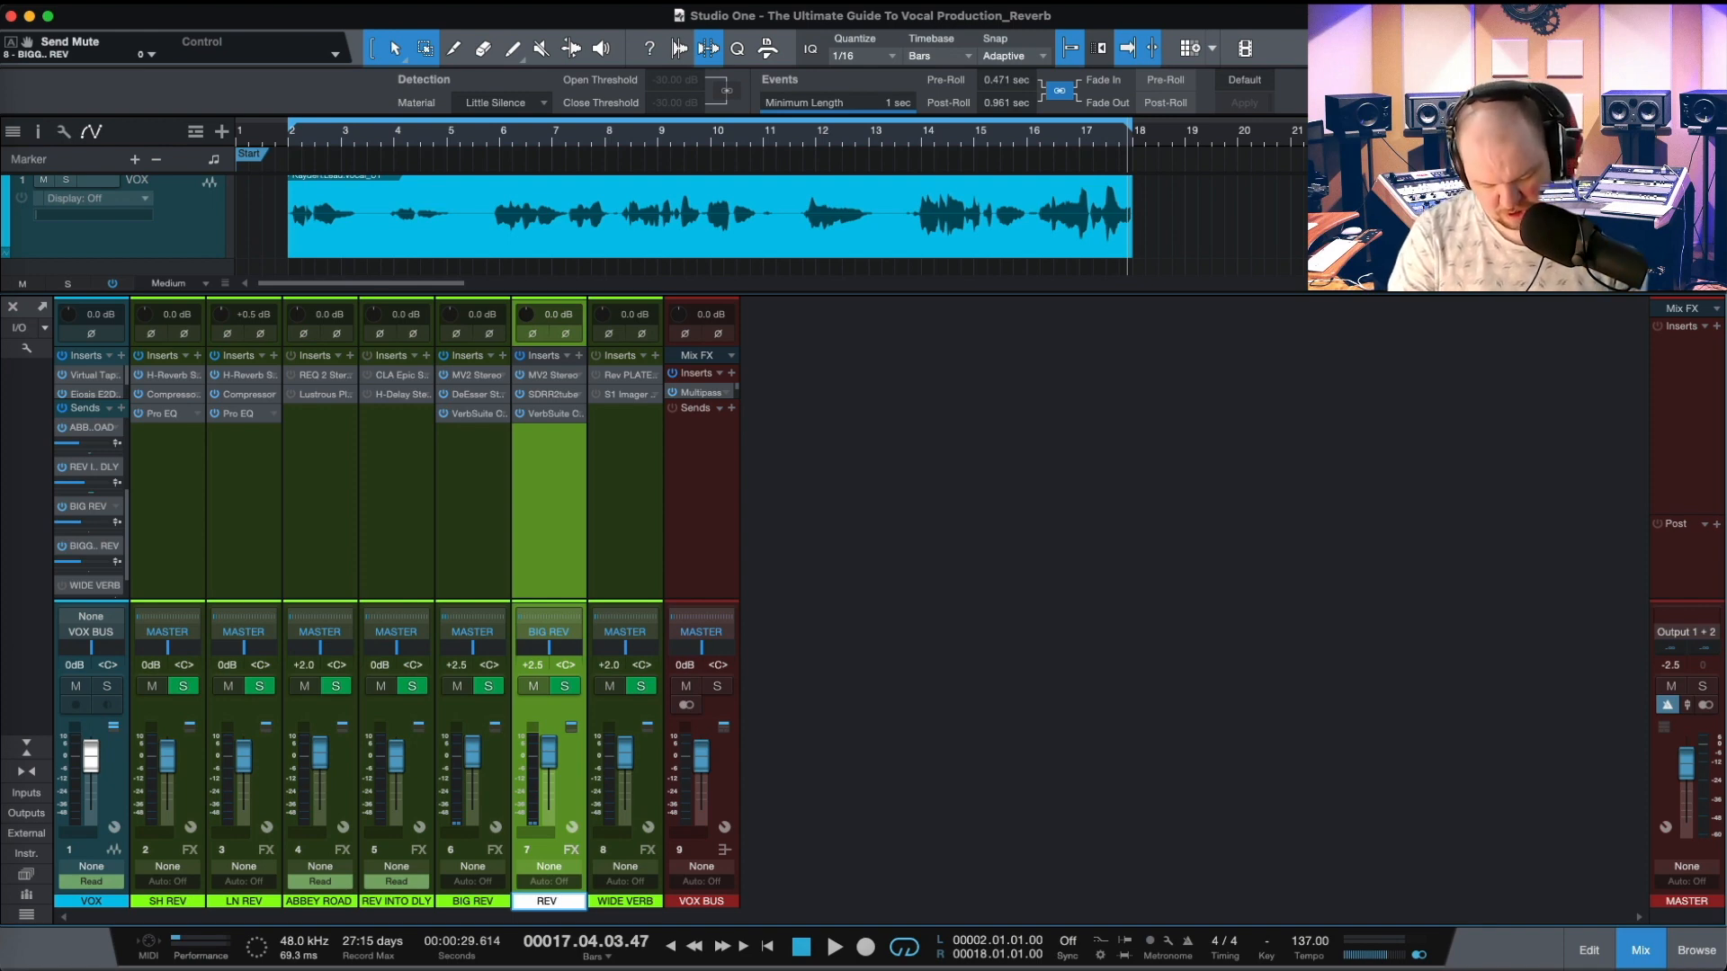
{"action": "type", "text": "O"}
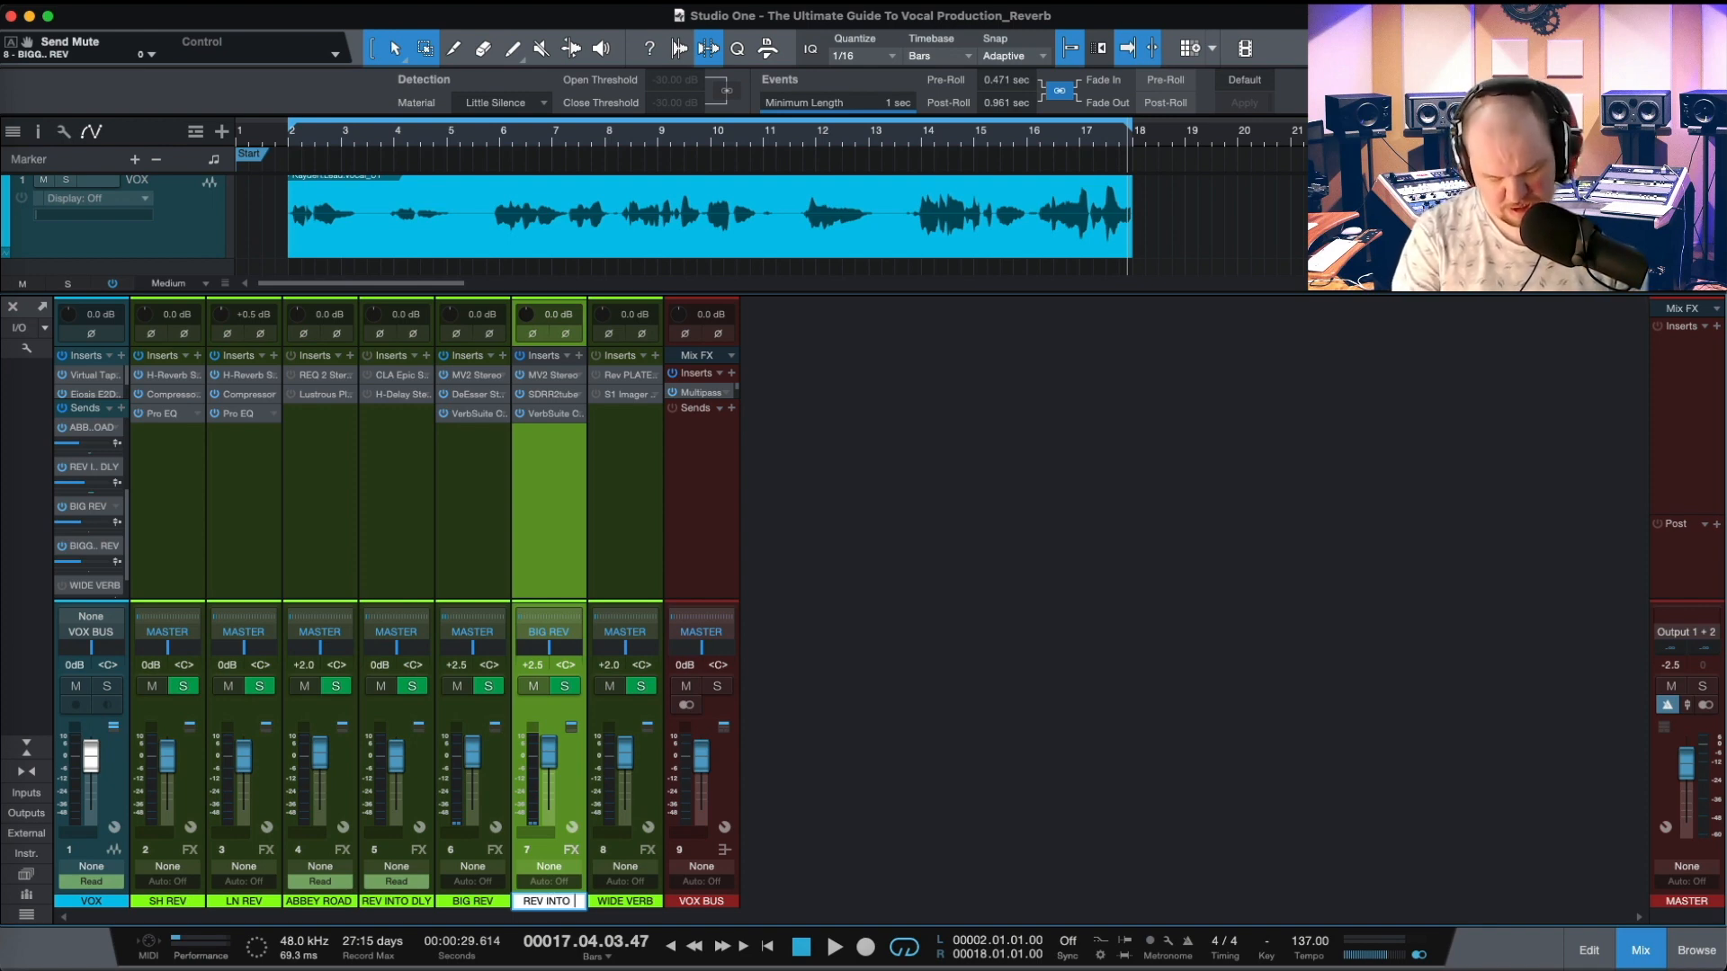
{"action": "type", "text": " REV"}
{"action": "key", "text": "Return"}
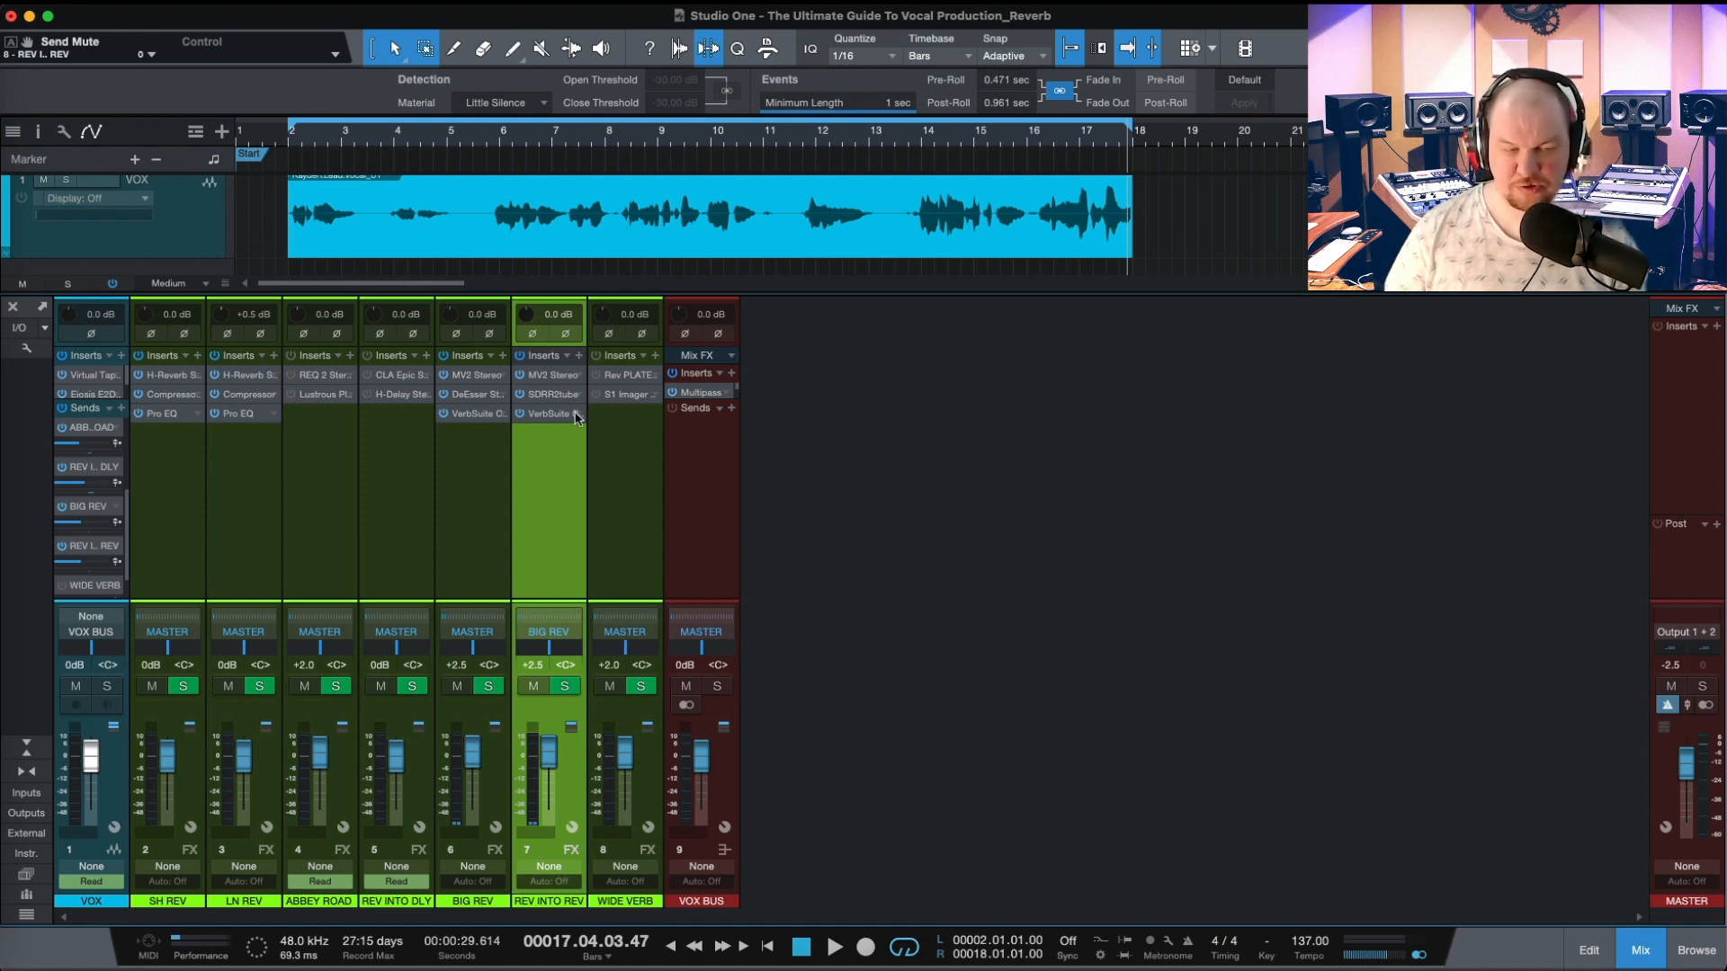
Review the MV2 Stereo and SDRR2tube inserts on the REV INTO REV channel
{"action": "left_click", "coordinate": [546, 377]}
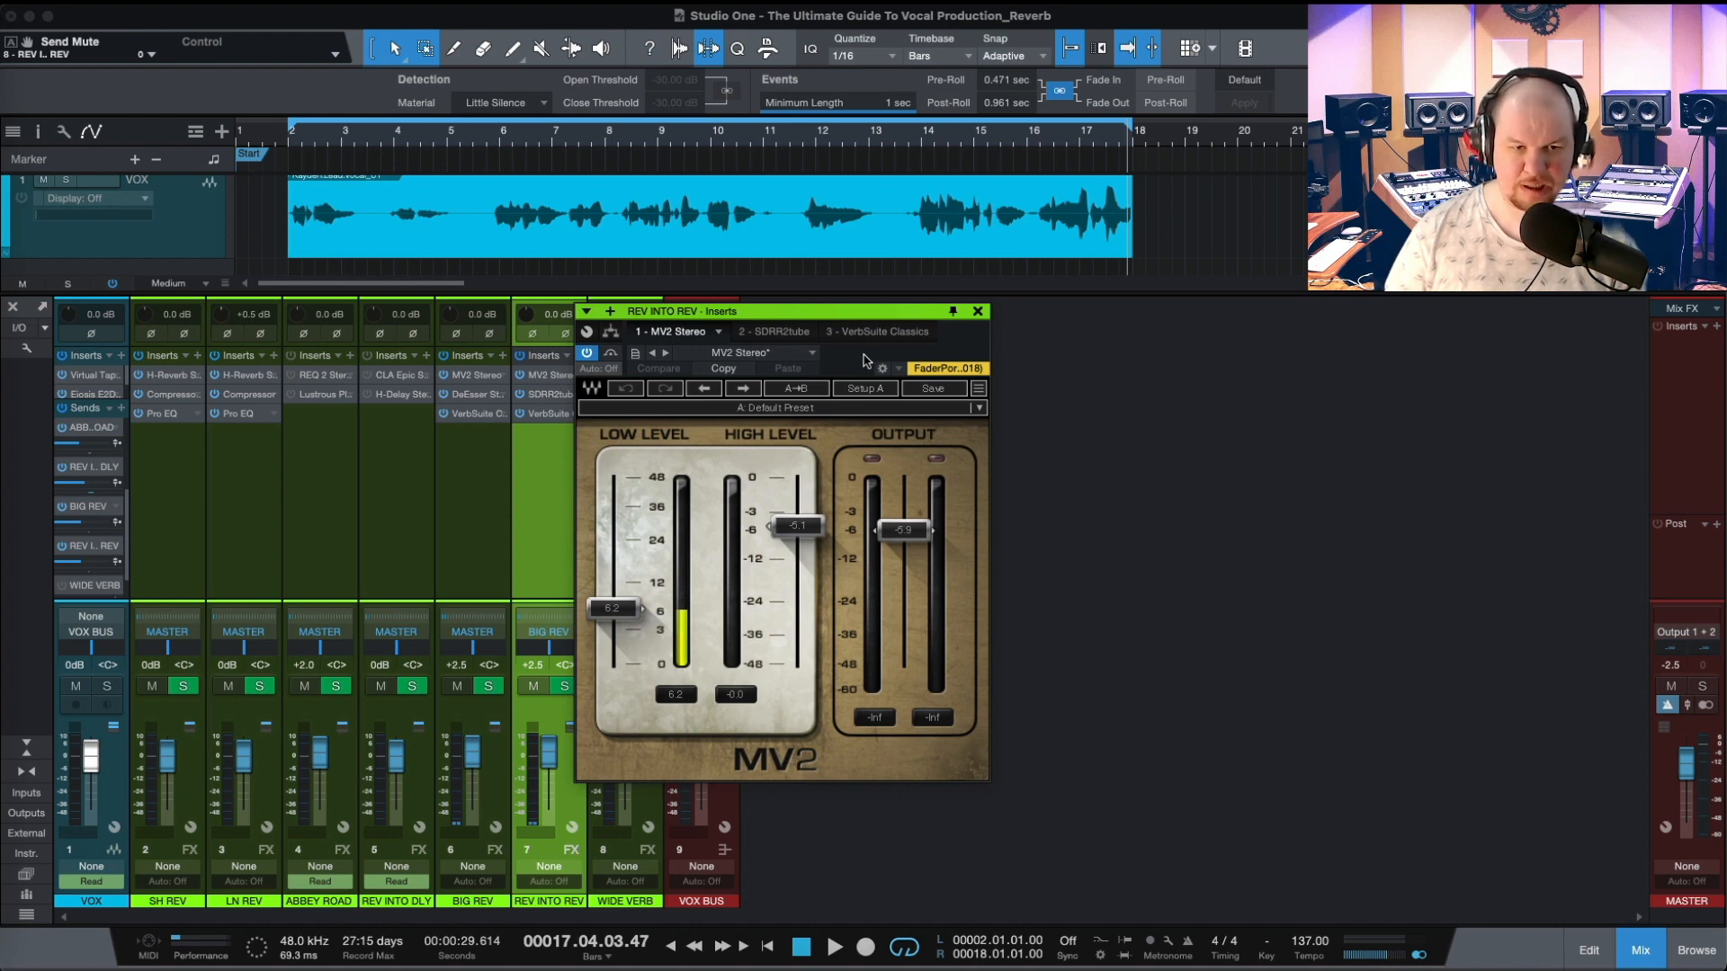
{"action": "left_click", "coordinate": [978, 313]}
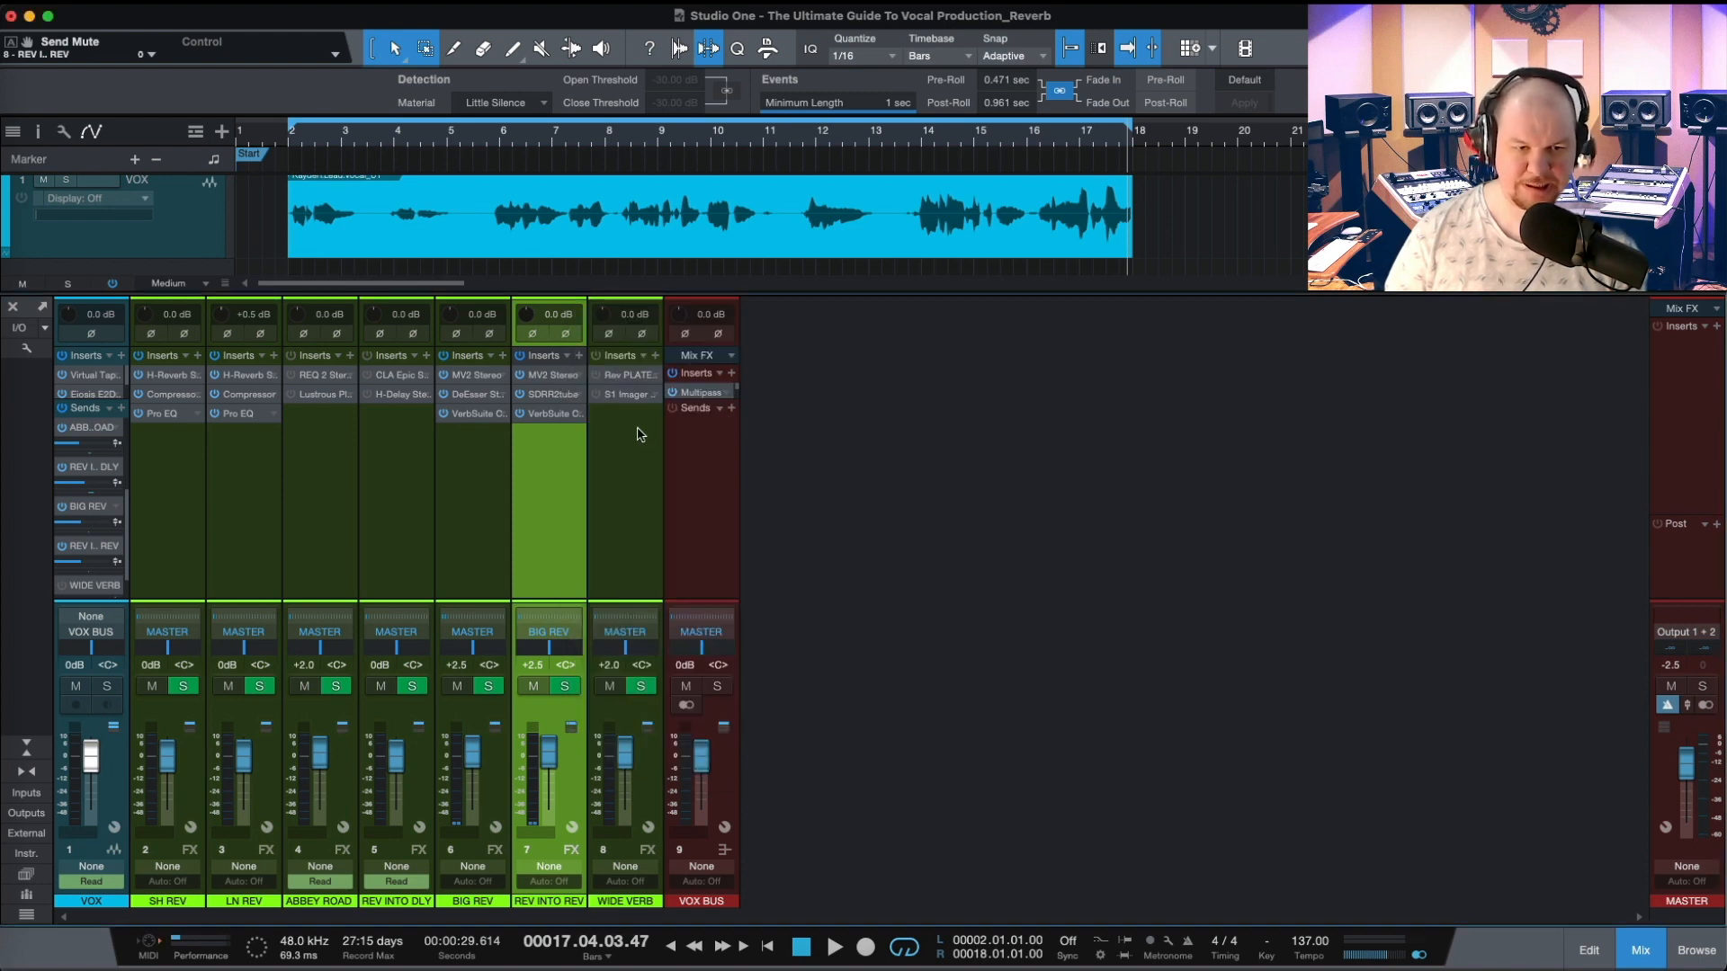
{"action": "left_click", "coordinate": [551, 394]}
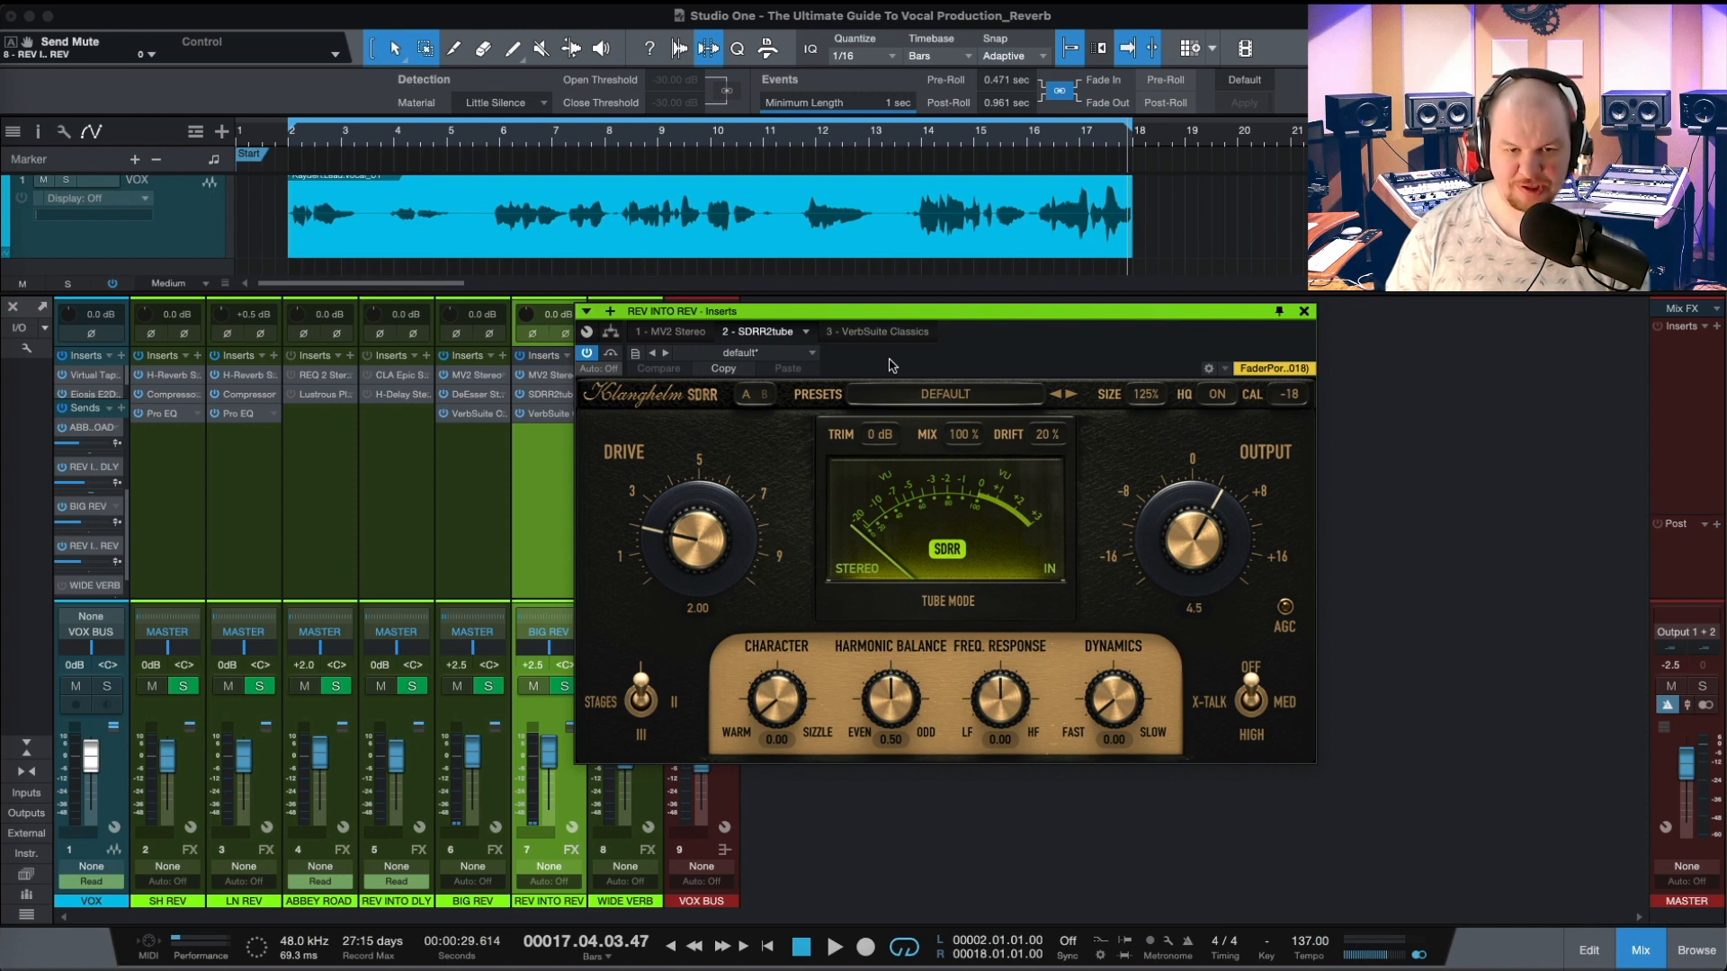
{"action": "key", "text": "Escape"}
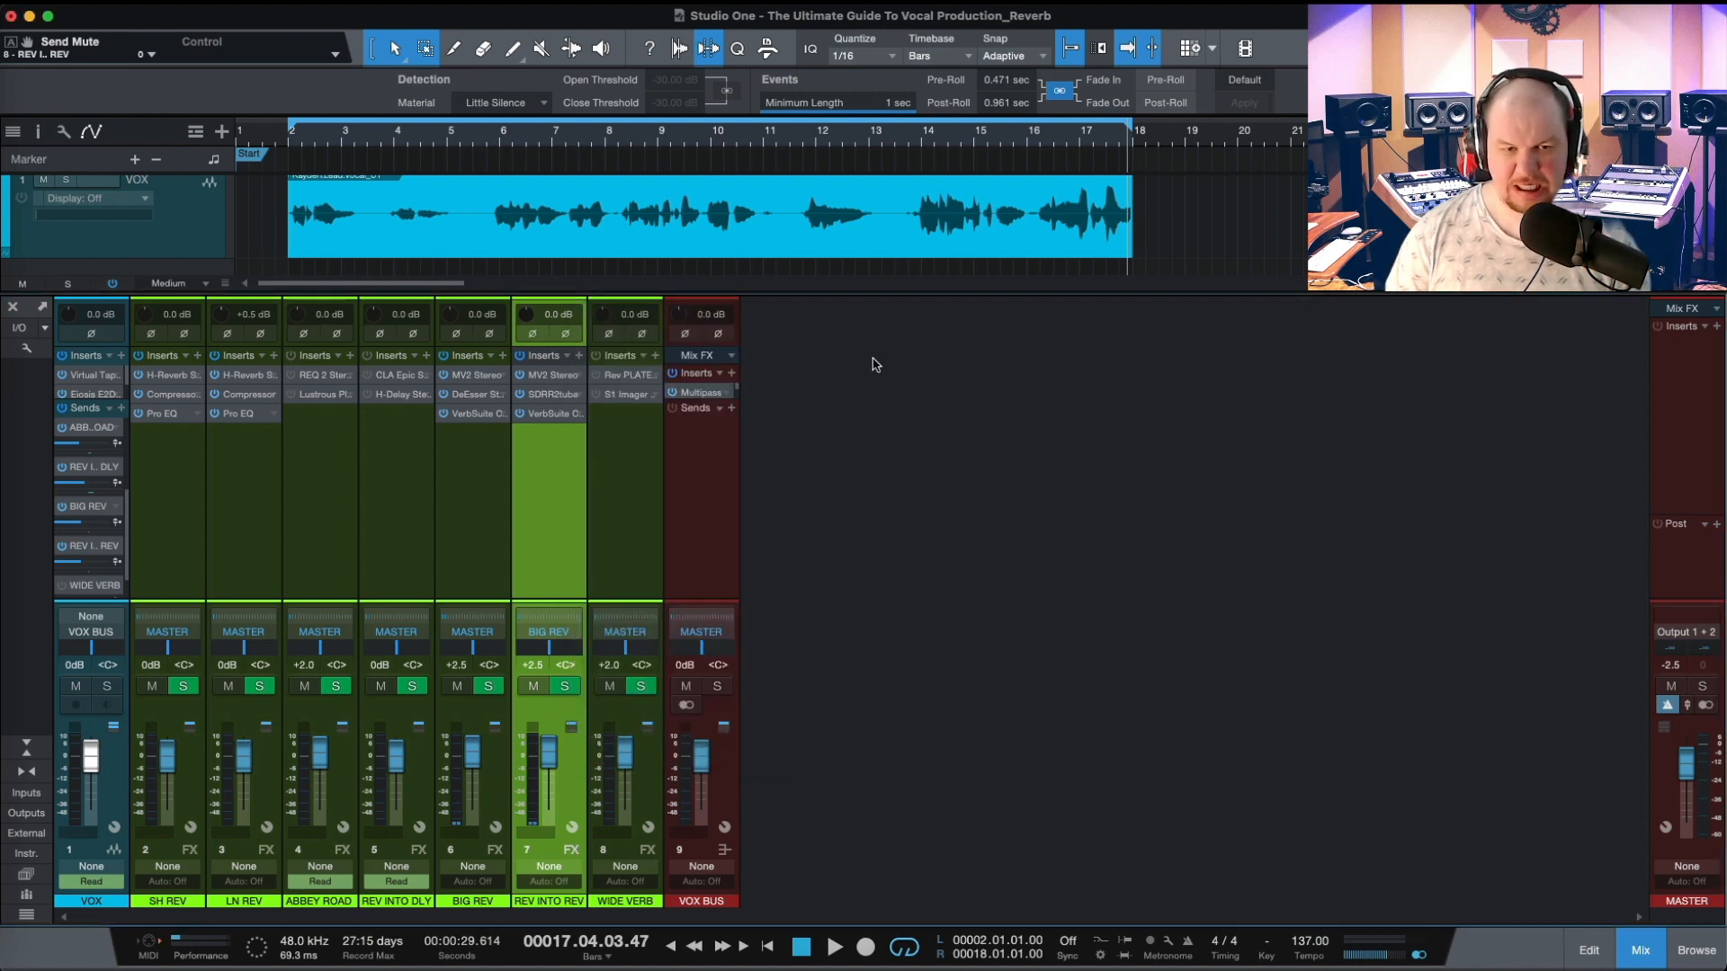
Set the reverb width to 6.00 dB in REV INTO REV's VerbSuite Classics and audition it together with BIG REV
{"action": "left_click", "coordinate": [549, 415]}
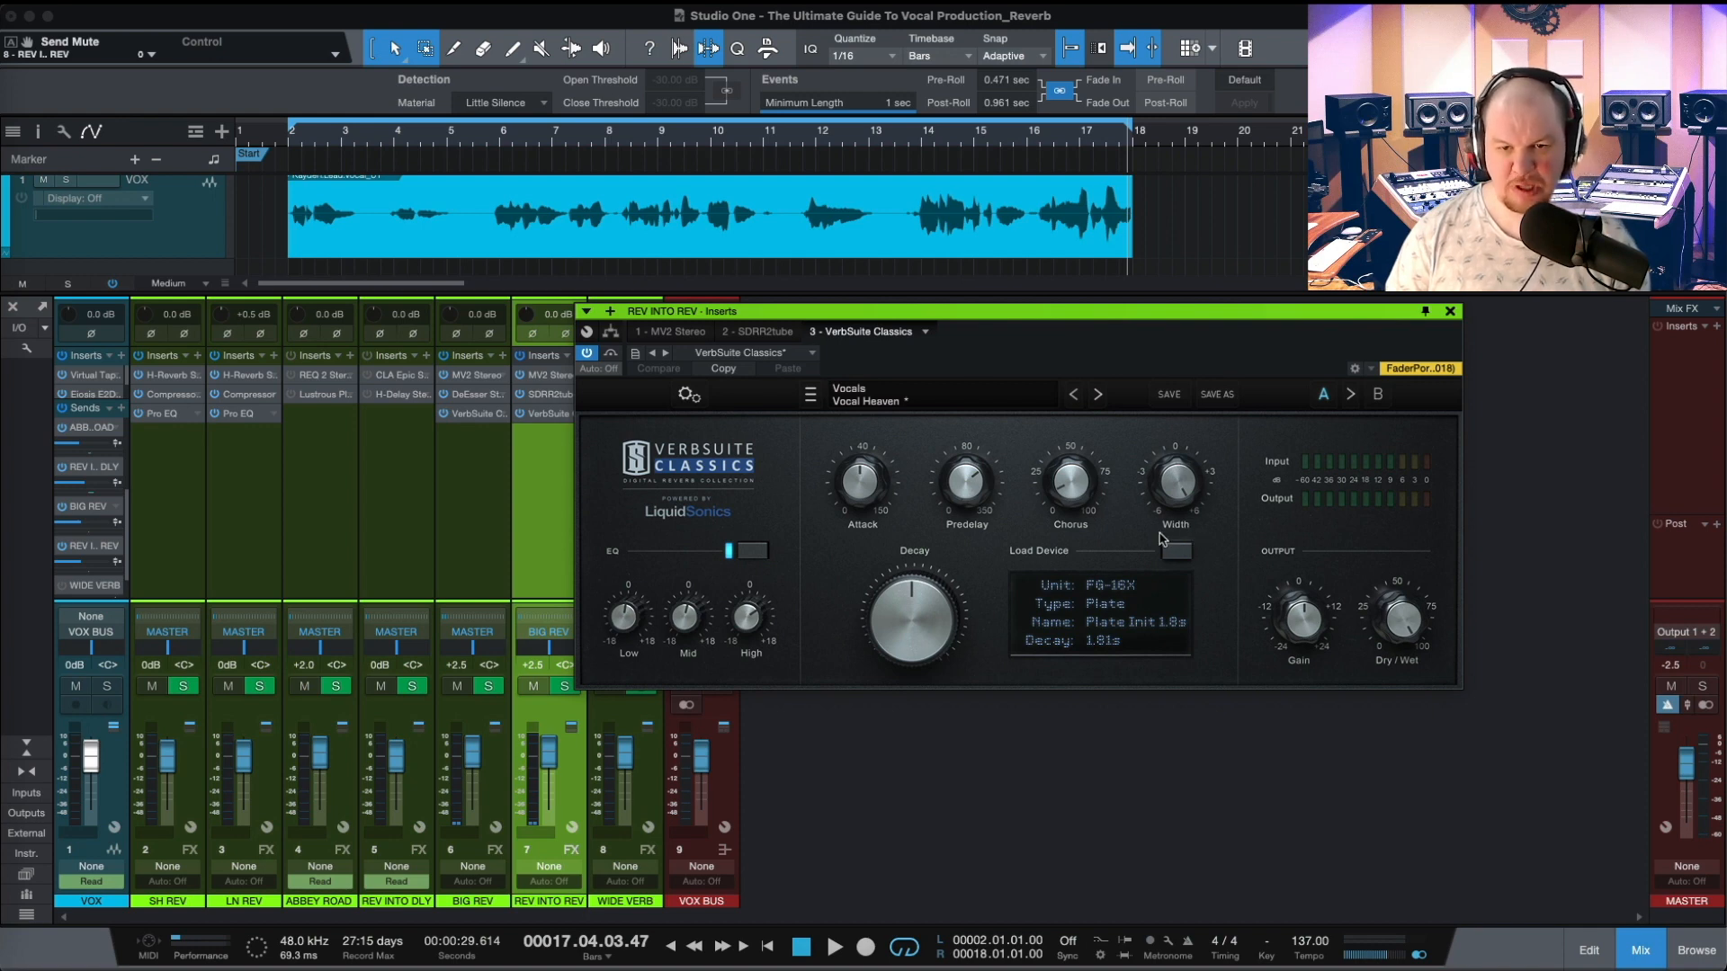
{"action": "left_click_drag", "start_coordinate": [1183, 494], "coordinate": [1180, 465]}
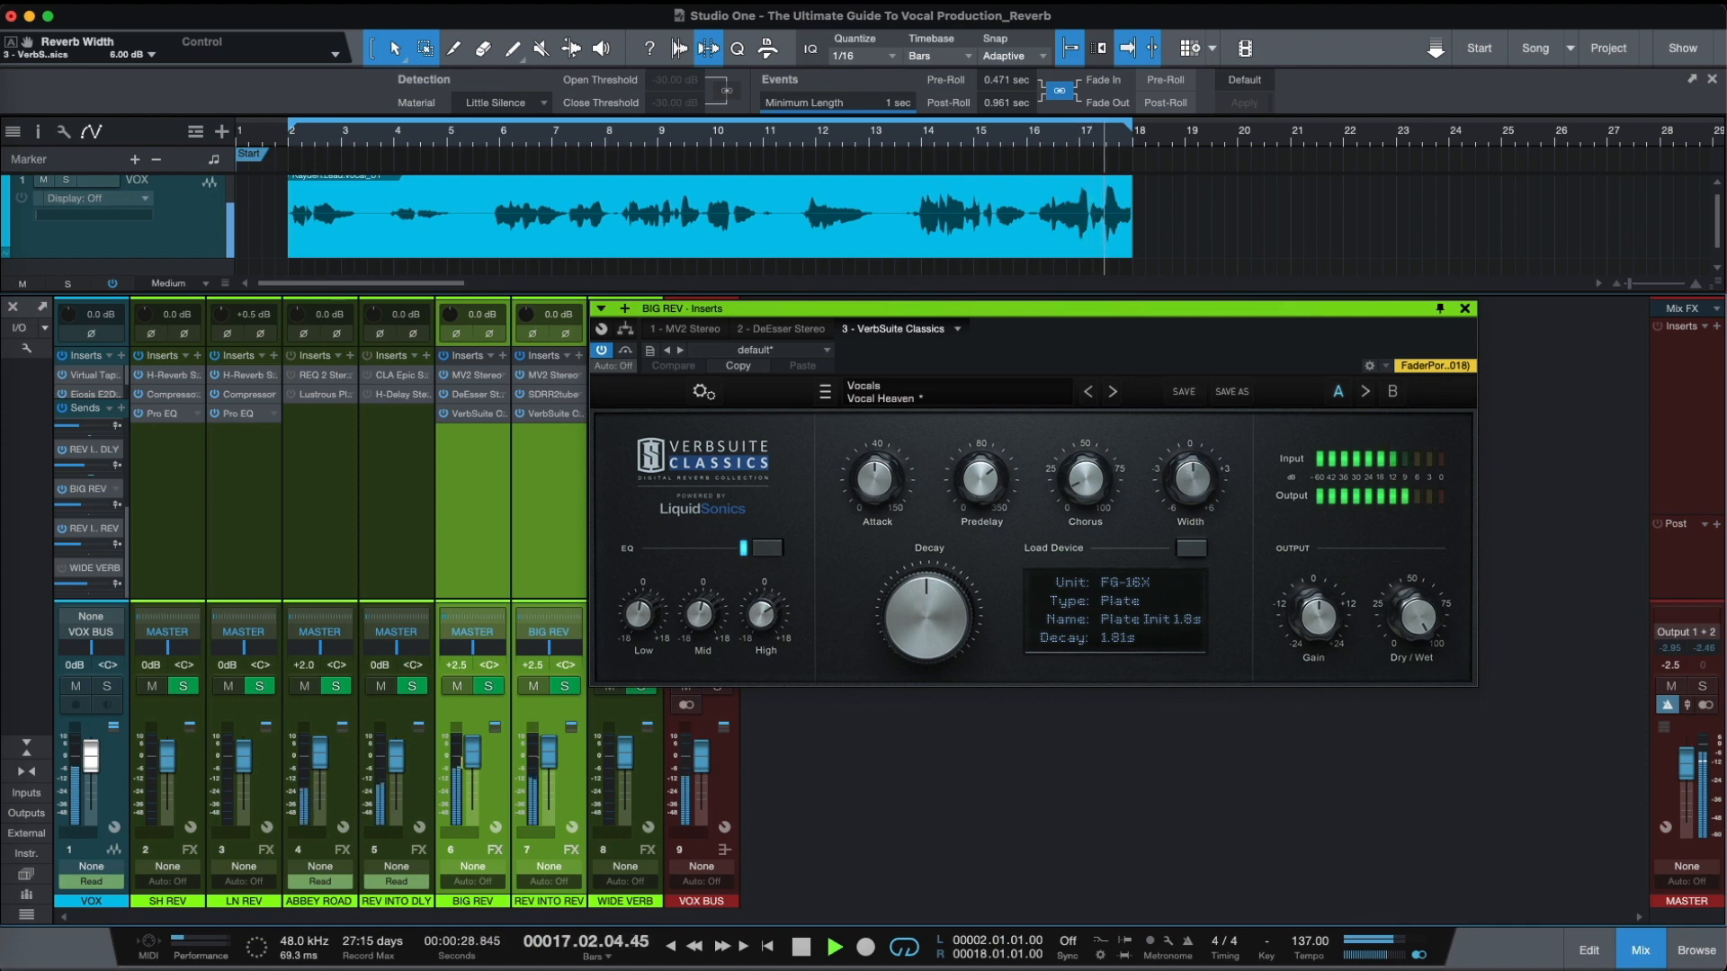
{"action": "key", "text": "space"}
{"action": "key", "text": "KP_1"}
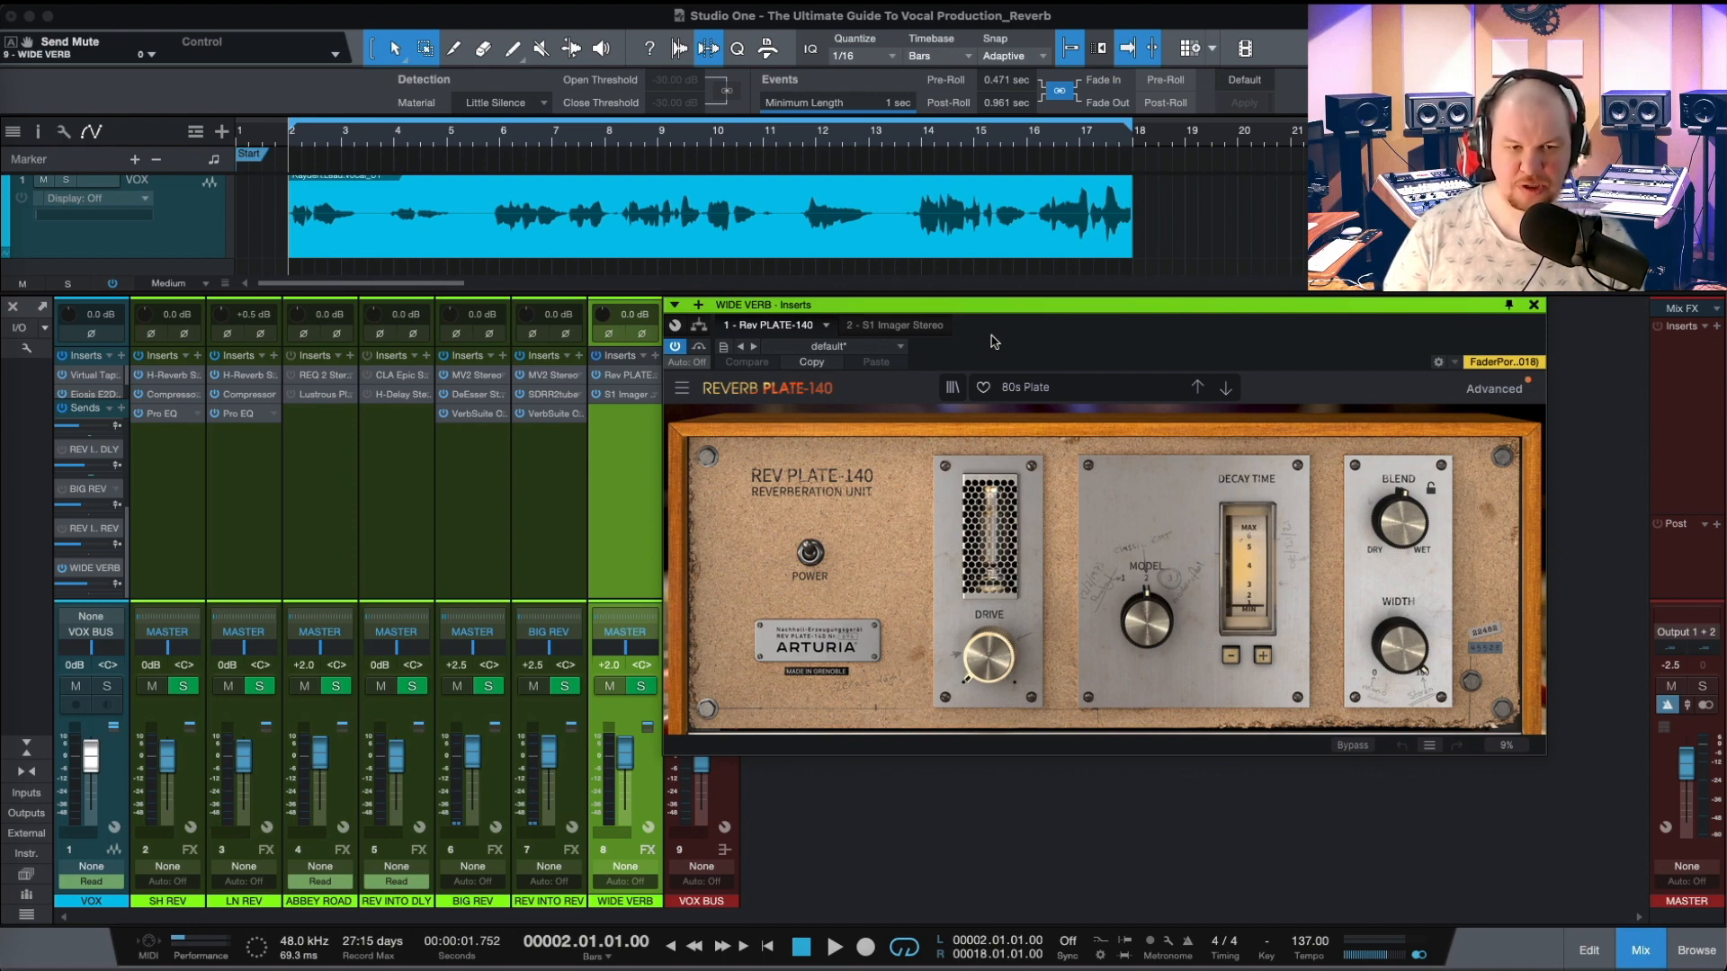
Open the S1 Imager on WIDE VERB and audition the widened plate reverb with the imager active and bypassed
{"action": "left_click", "coordinate": [894, 326]}
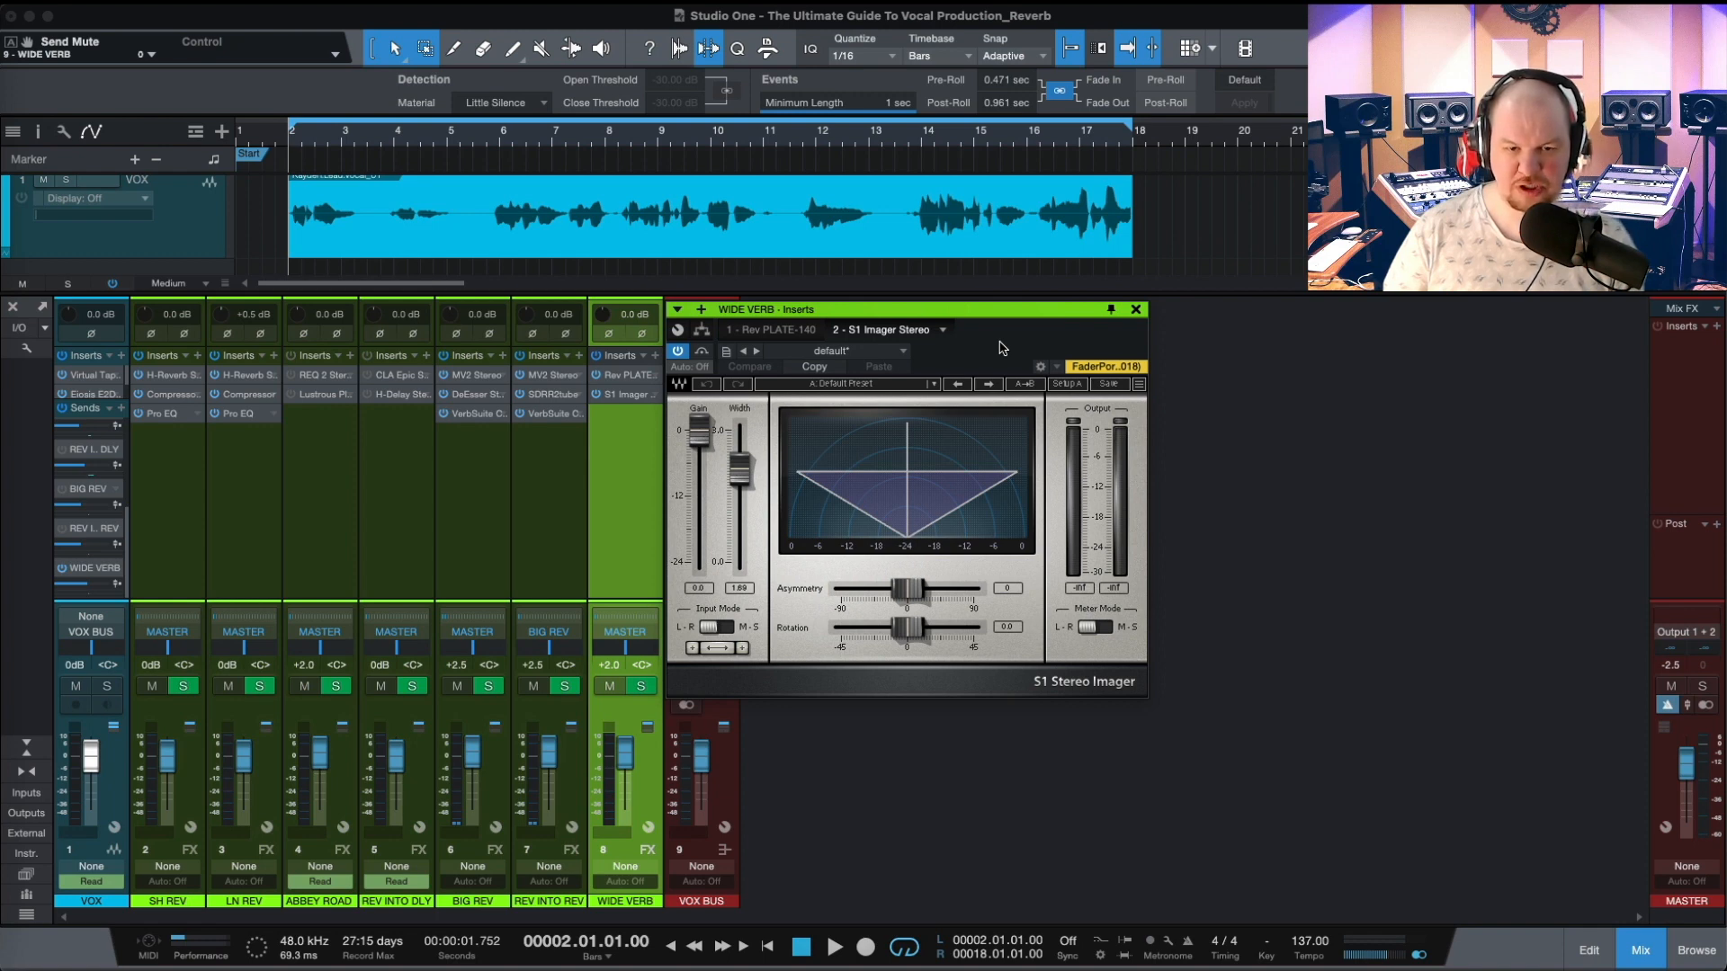
{"action": "key", "text": "space"}
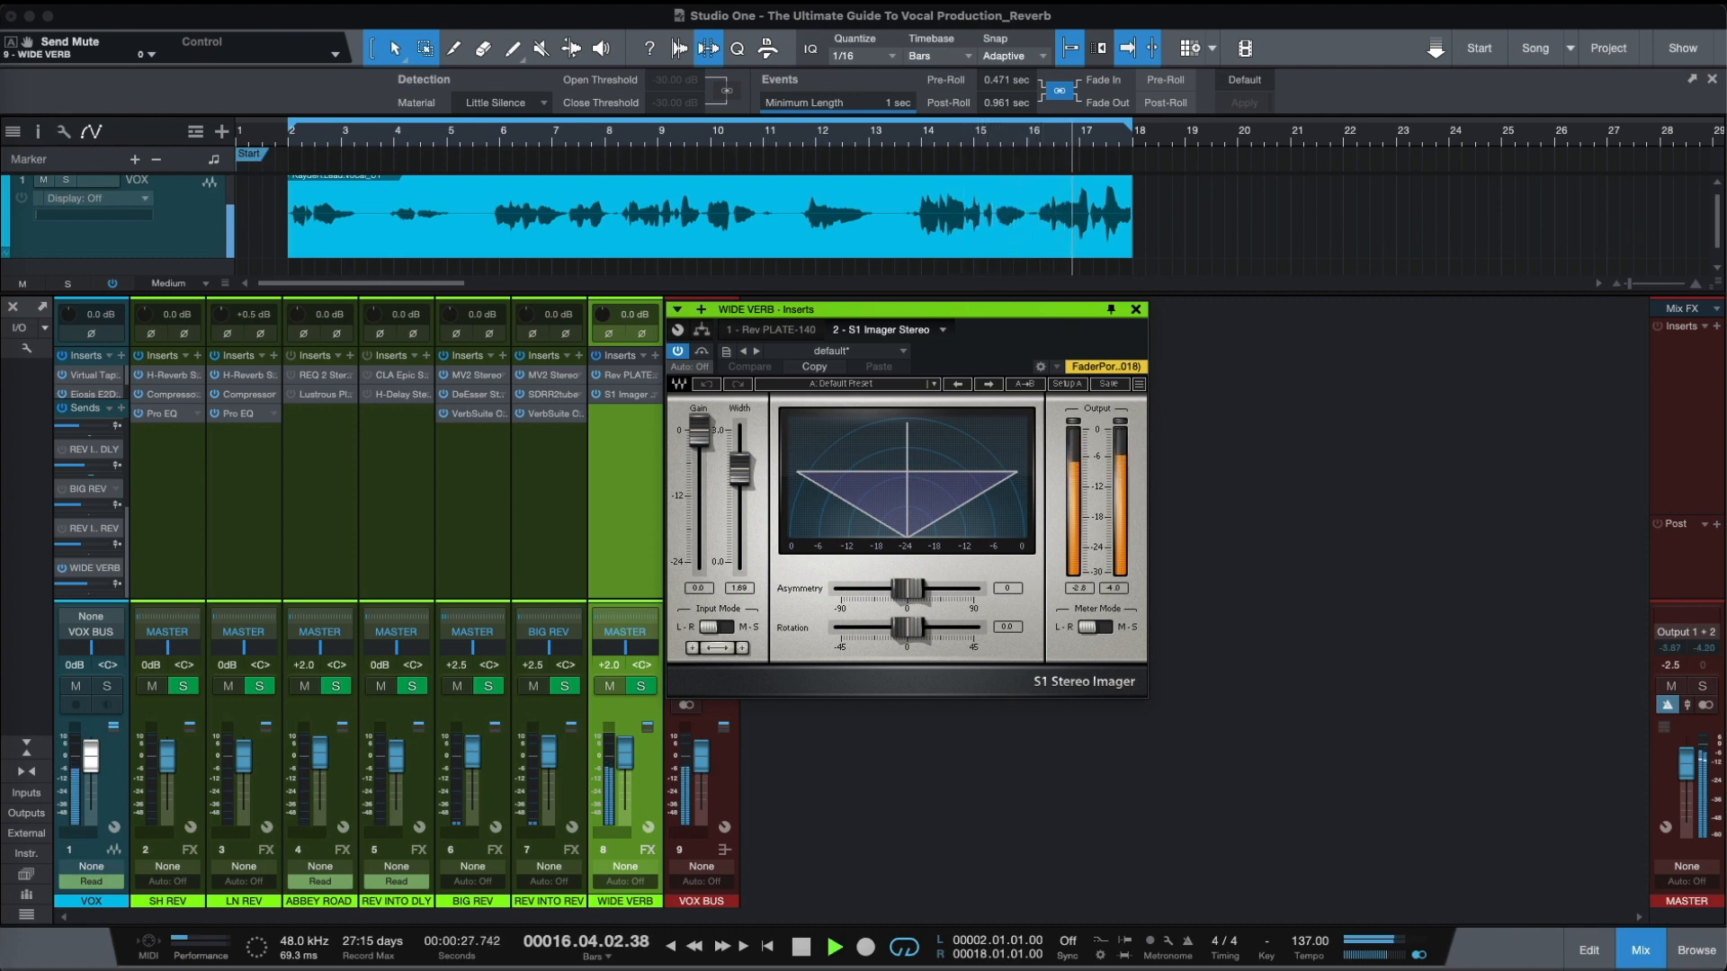
{"action": "key", "text": "space"}
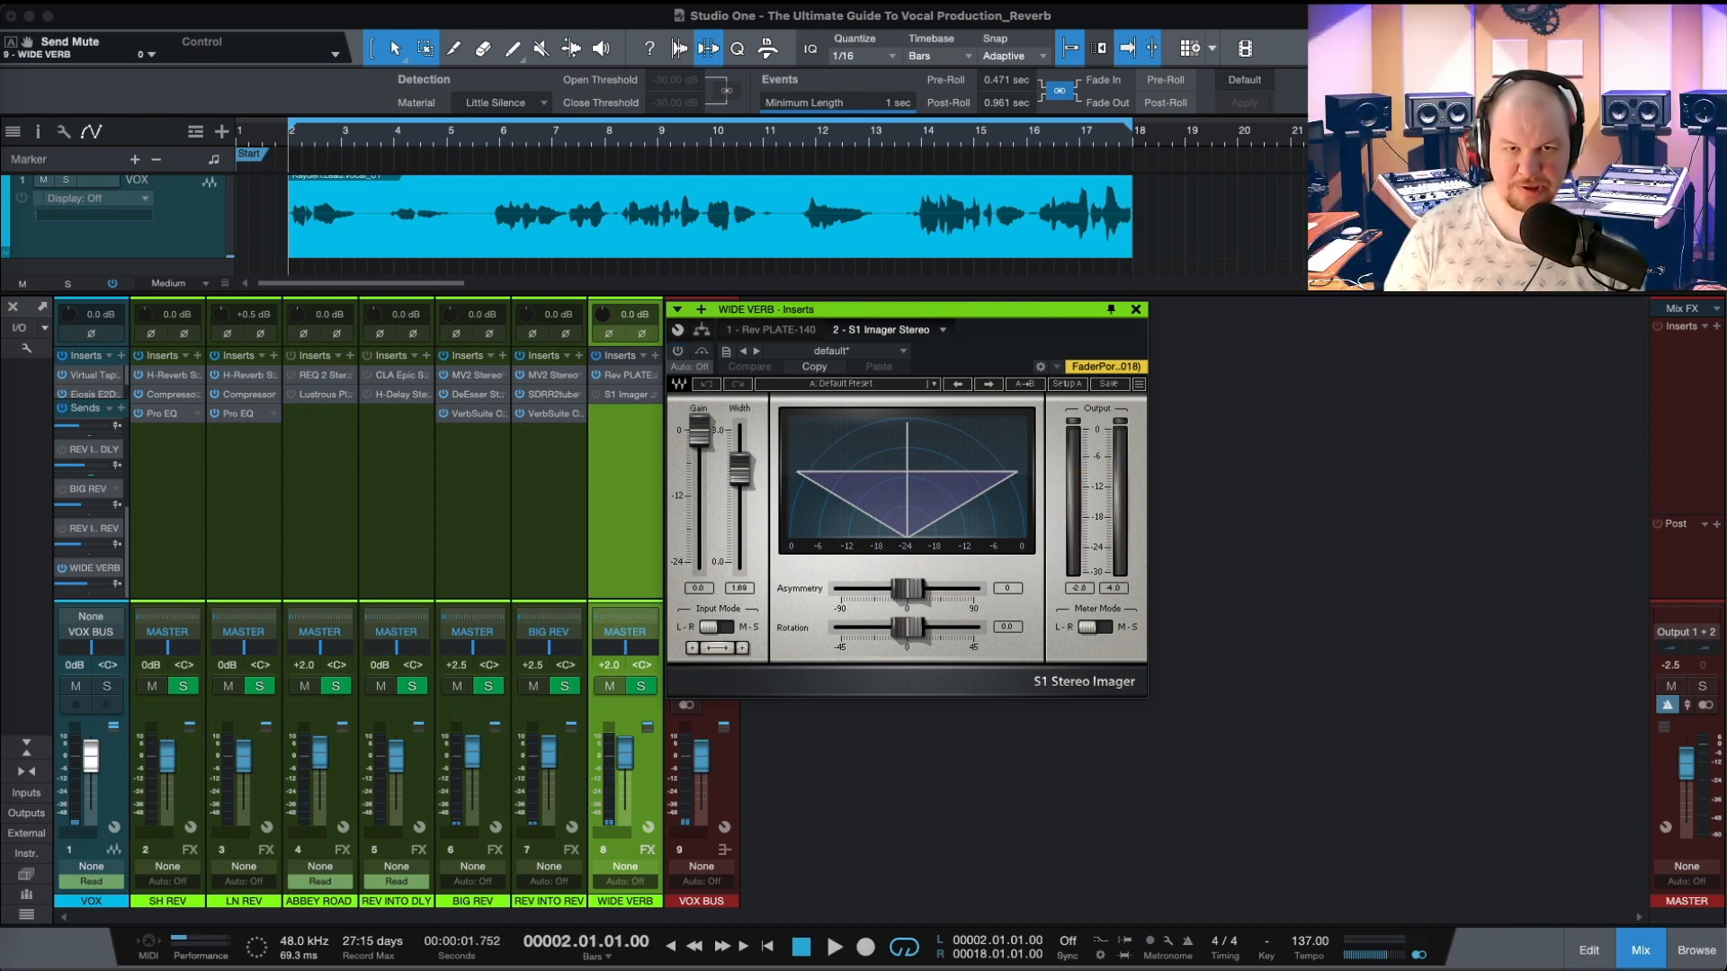
{"action": "key", "text": "space"}
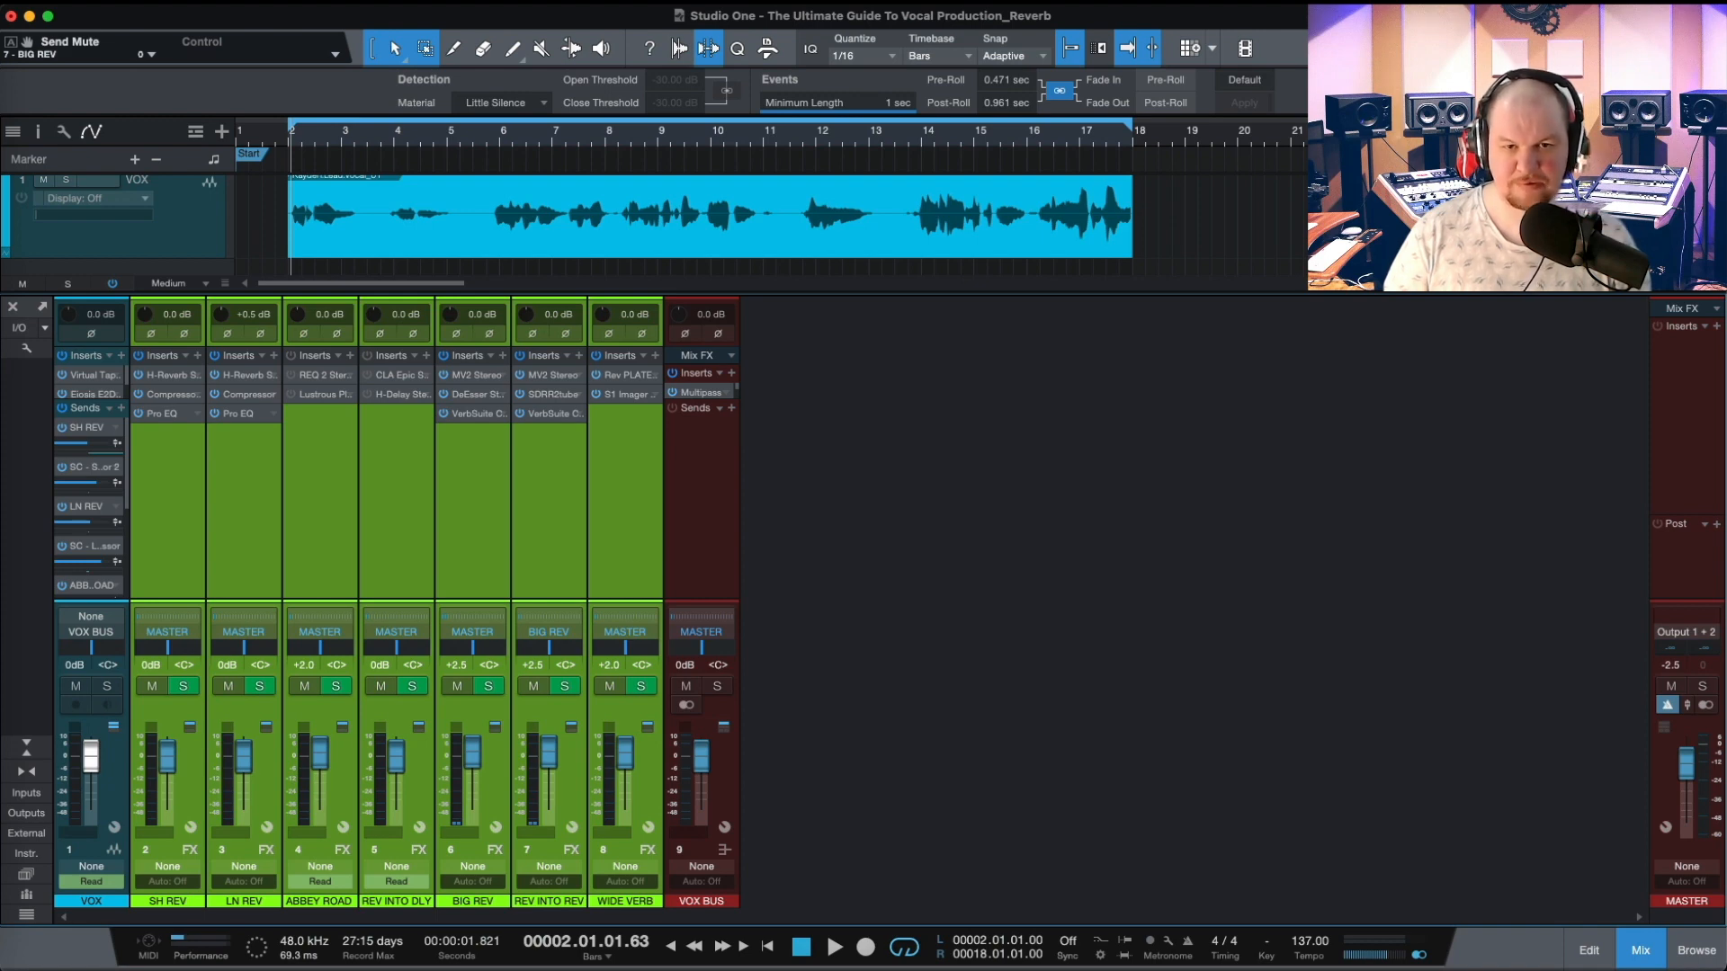
Audition the vocal with all seven reverb channels combined, from SH REV through WIDE VERB
{"action": "key", "text": "space"}
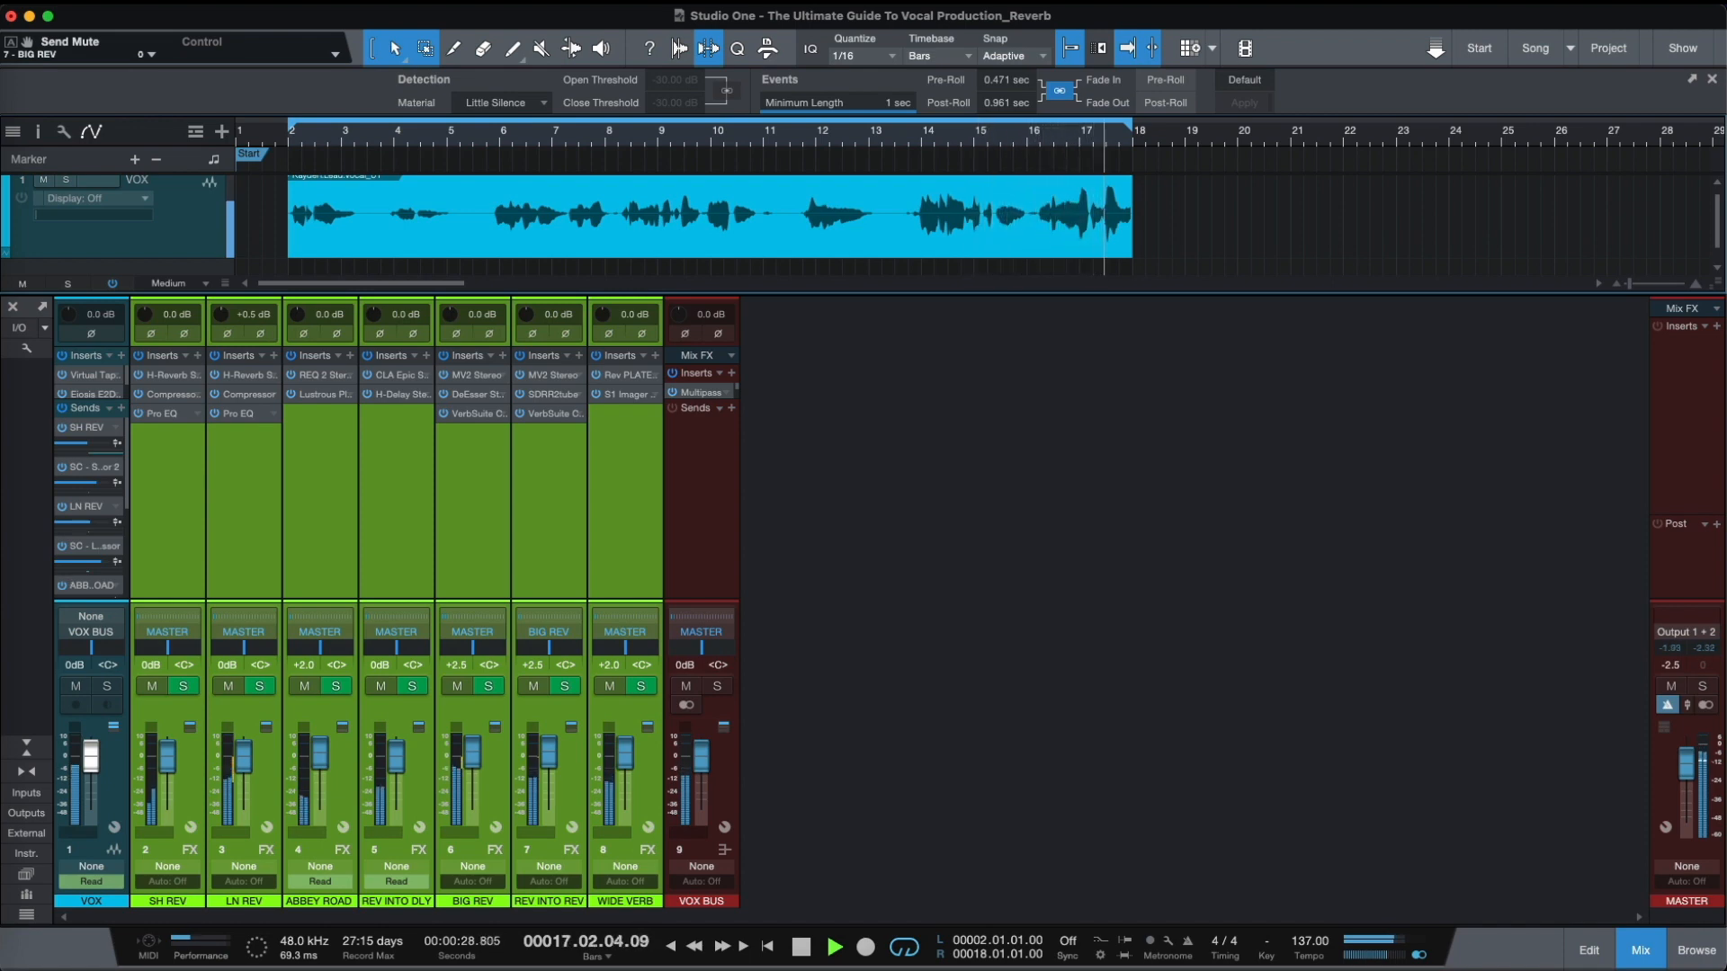
{"action": "key", "text": "space"}
{"action": "key", "text": "KP_0"}
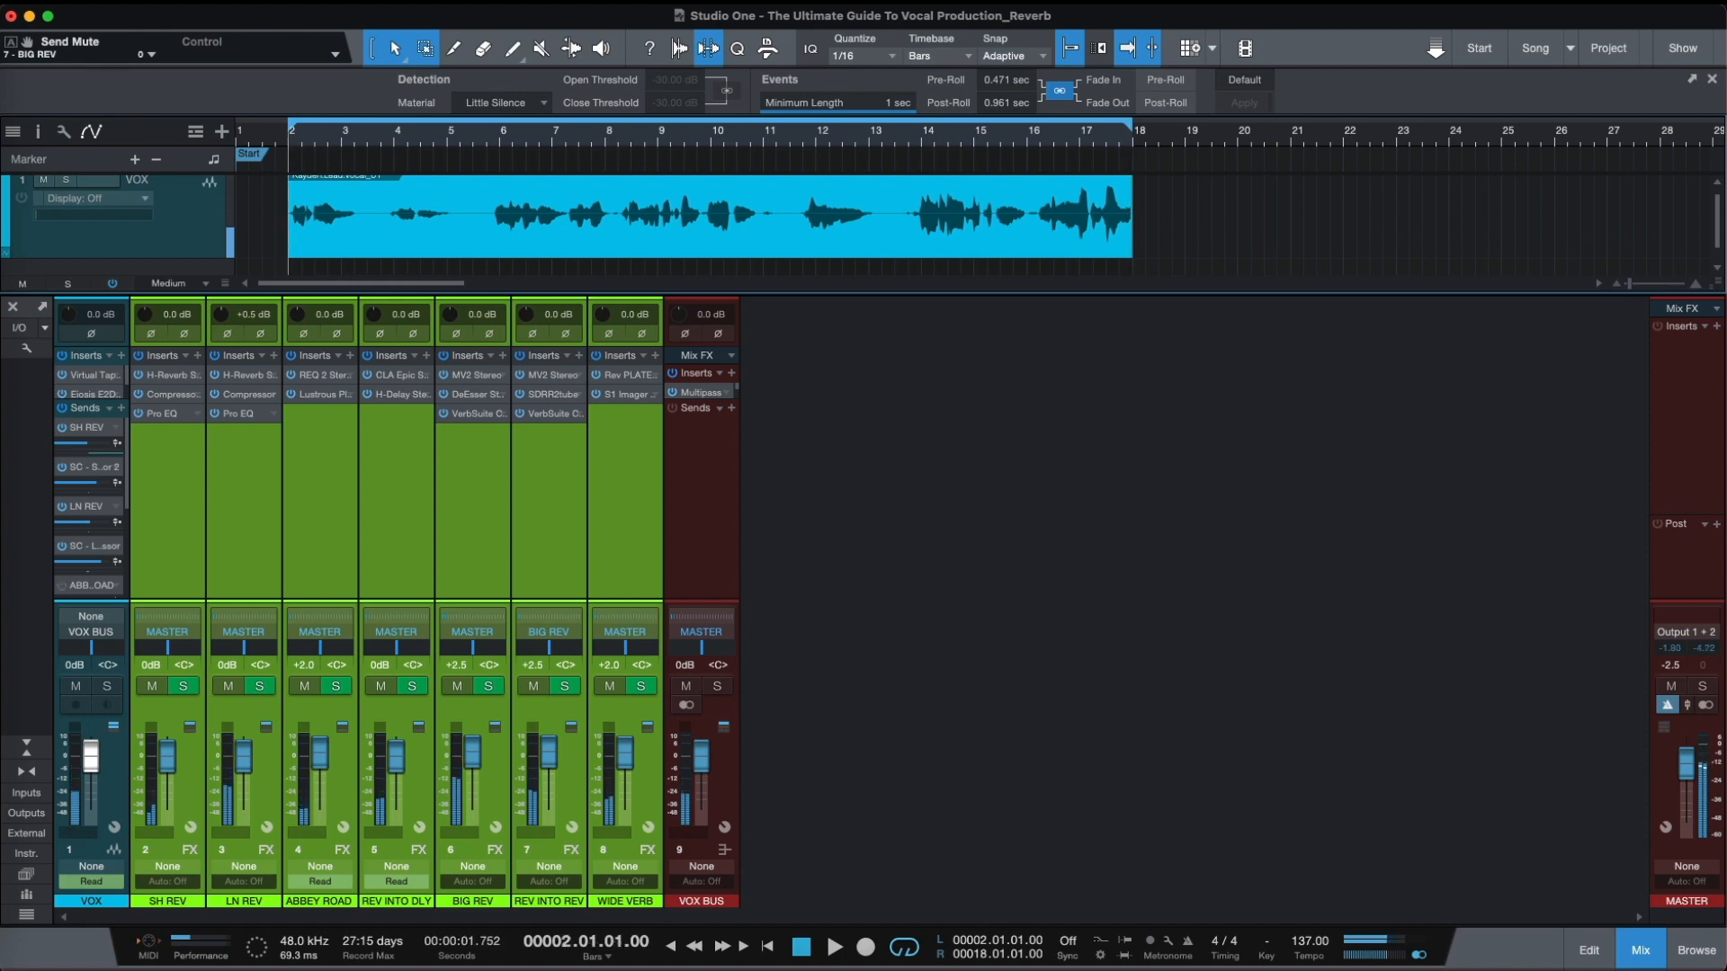